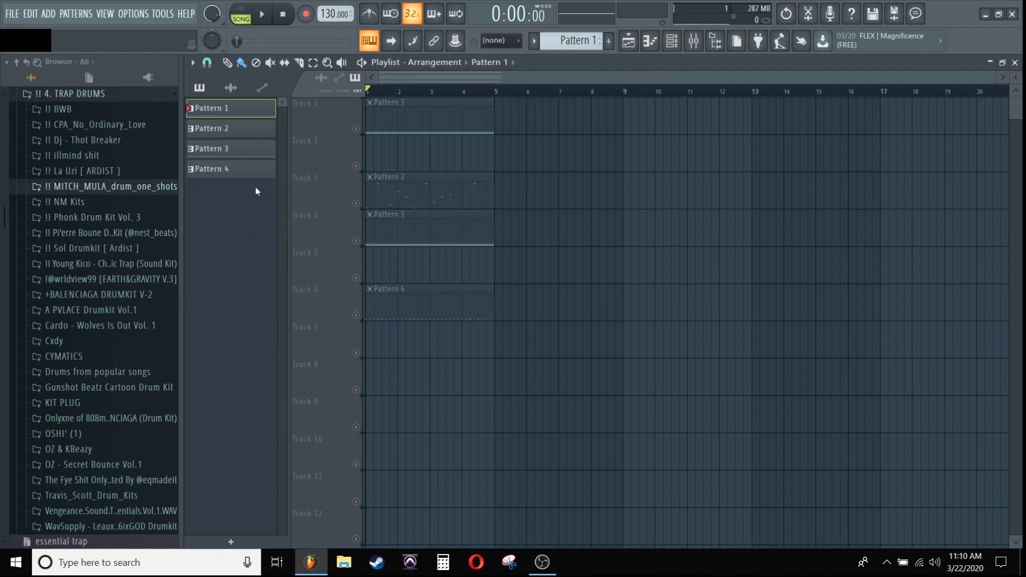
Collapse the trap drums folder and its parent sample folder in the browser.
click(99, 94)
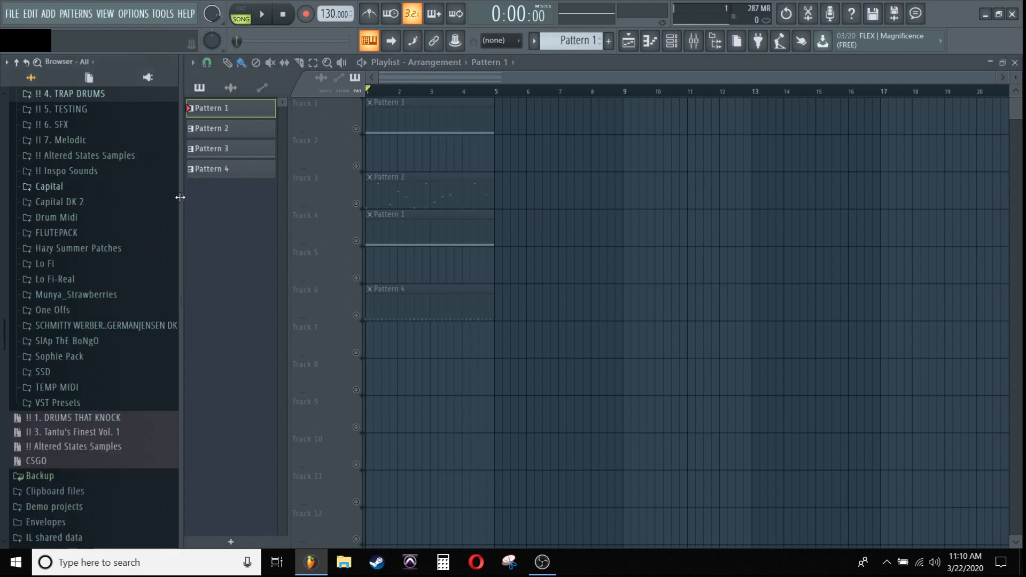
scroll(139, 213, up, 3)
scroll(139, 213, up, 2)
click(64, 172)
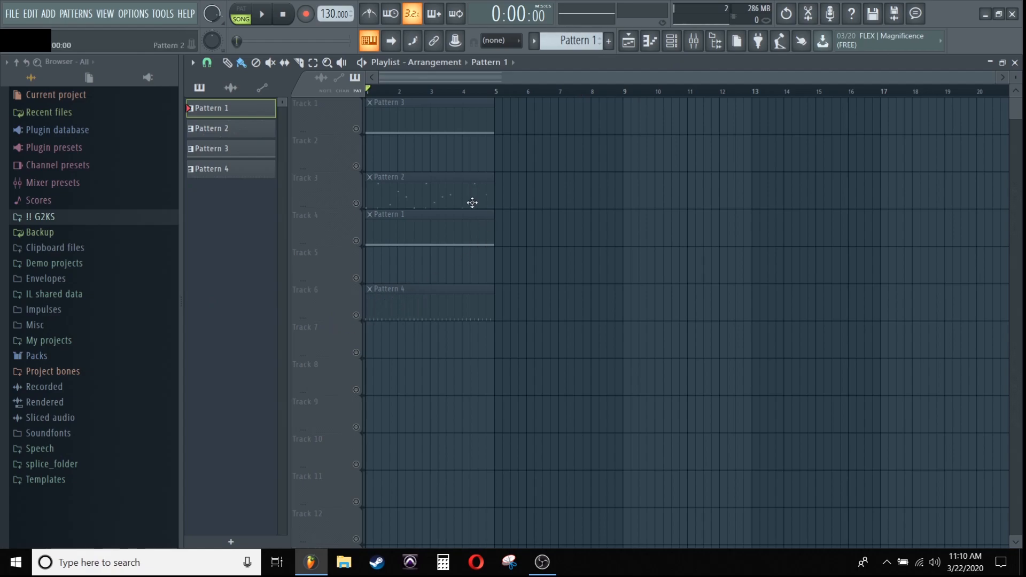
Show the channel rack and open the Granulizer of the nick mira_keys_robins_140bpm channel beside the channel names.
click(671, 41)
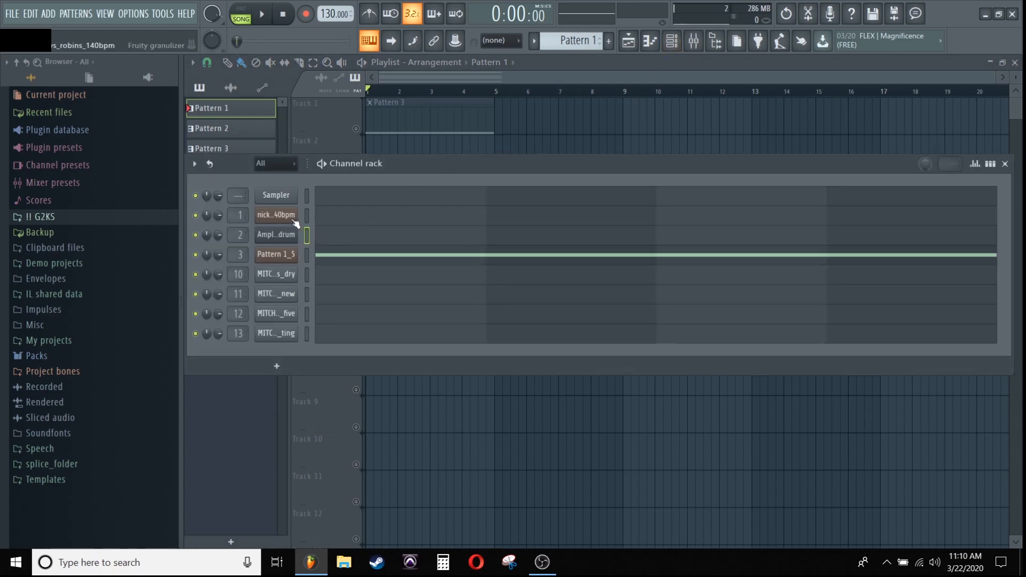
scroll(583, 39, up, 2)
click(278, 216)
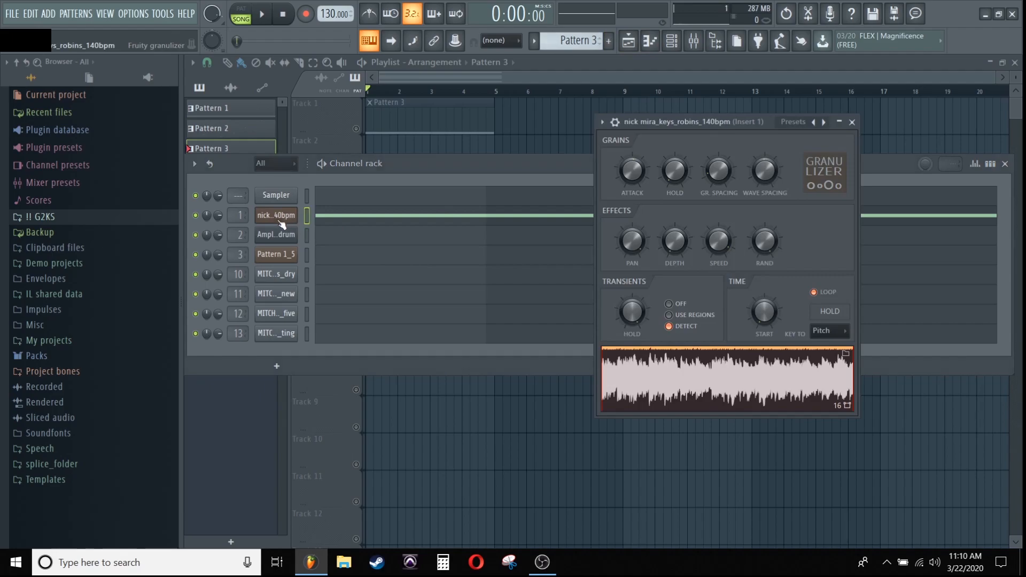
drag(749, 127, 704, 132)
click(277, 215)
click(277, 216)
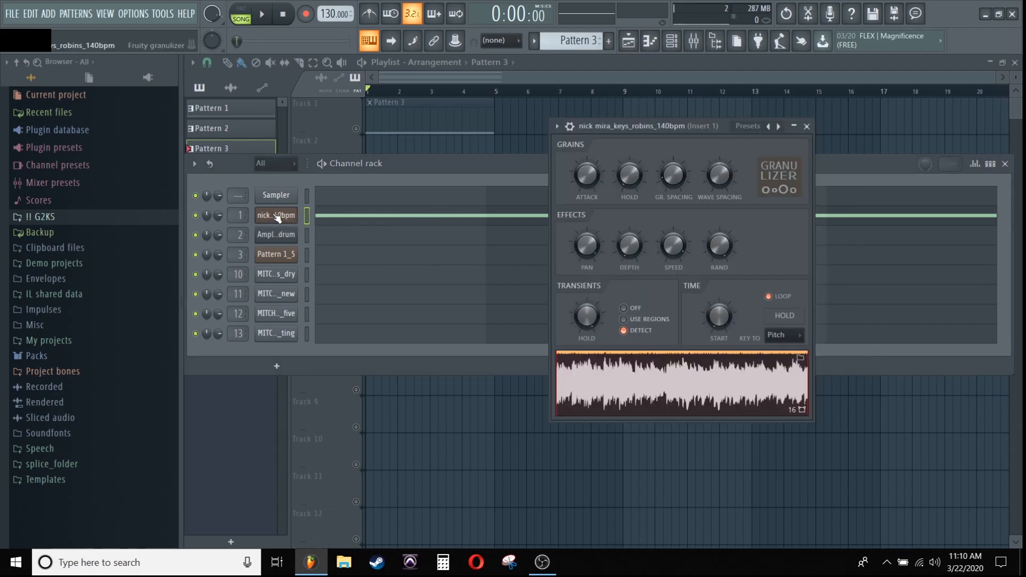
Reveal the Granulizer's detailed channel settings and look through its miscellaneous functions and plugin options.
click(557, 126)
click(557, 127)
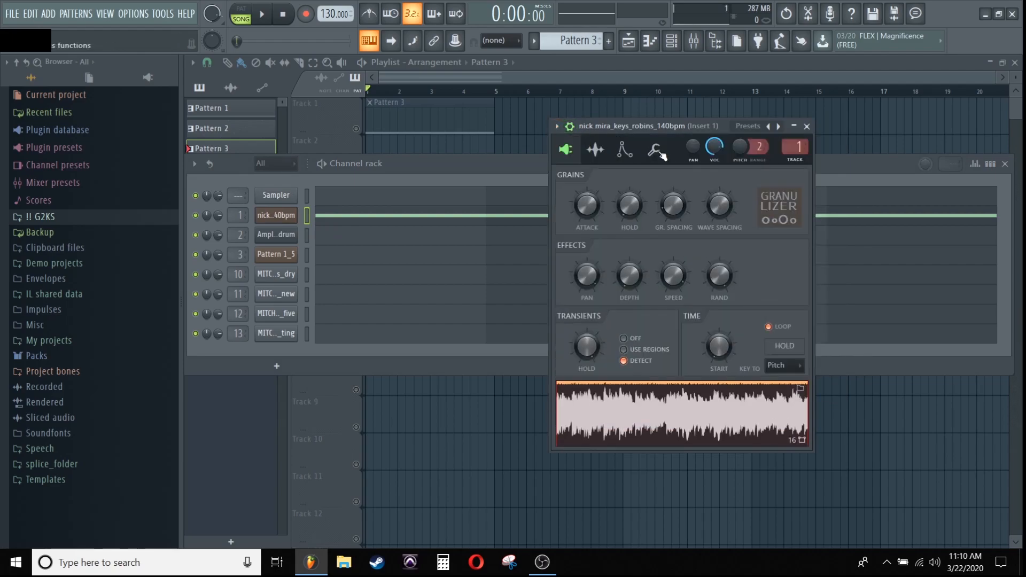
click(653, 149)
click(566, 149)
click(557, 126)
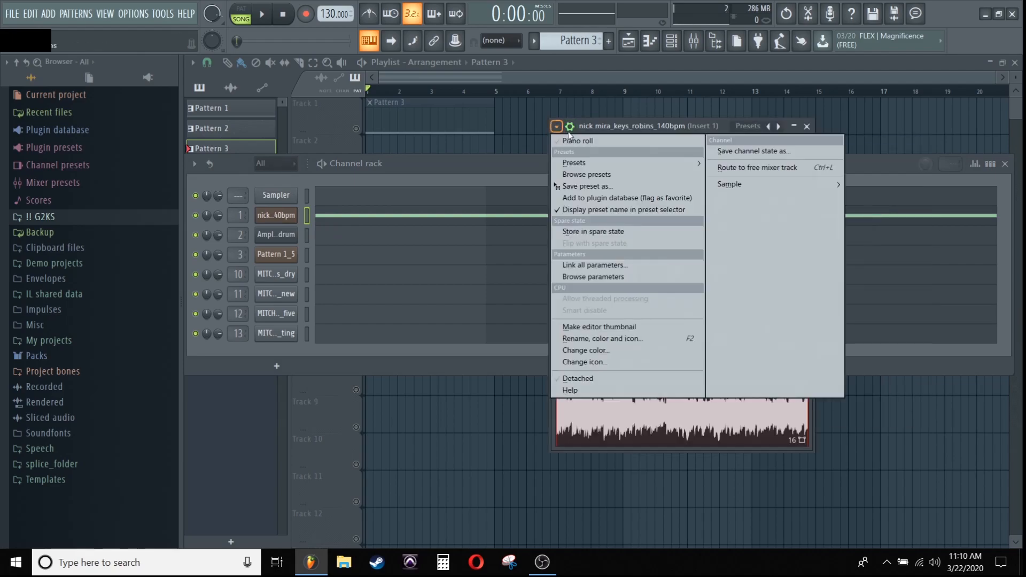
click(557, 127)
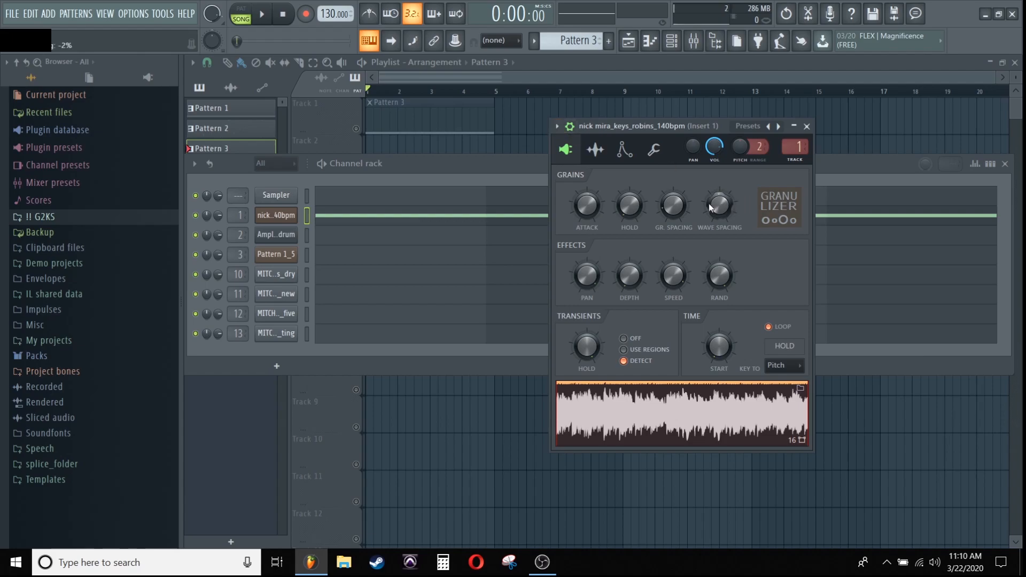
drag(670, 124, 643, 158)
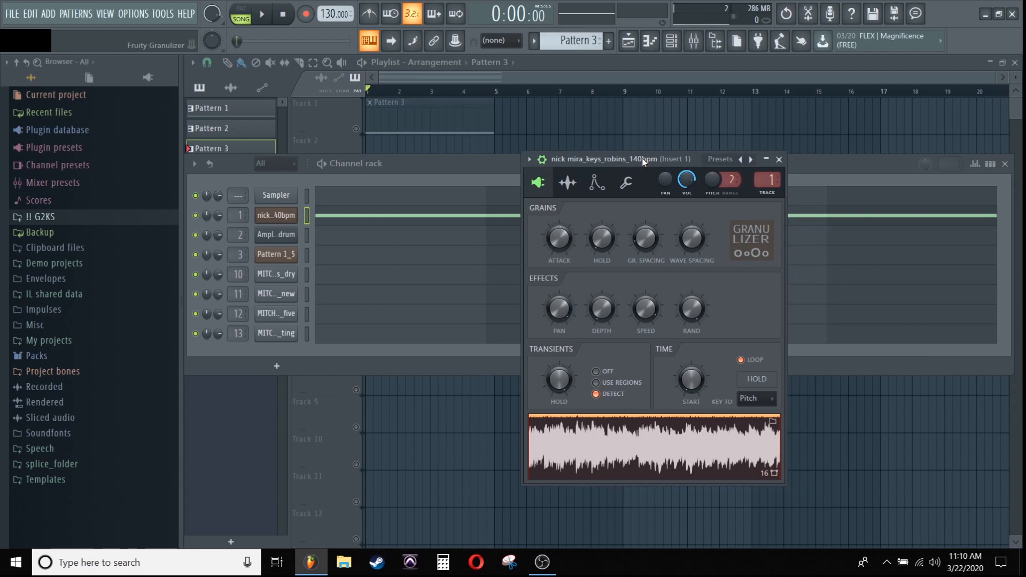
drag(642, 158, 674, 158)
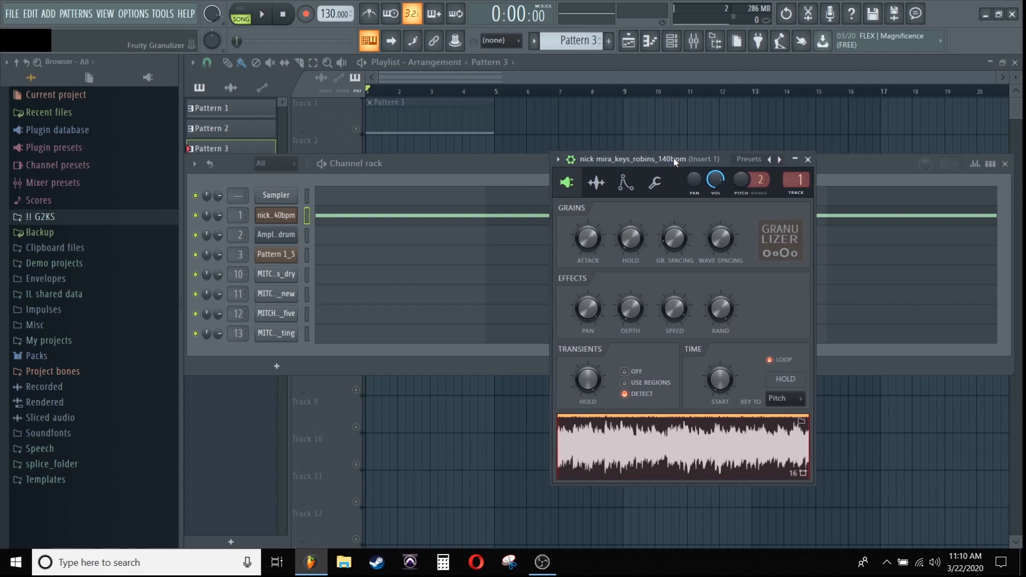
Locate the channel's source sample in the browser from its sample settings and preview nick mira_keys_robins_140bpm.
click(614, 185)
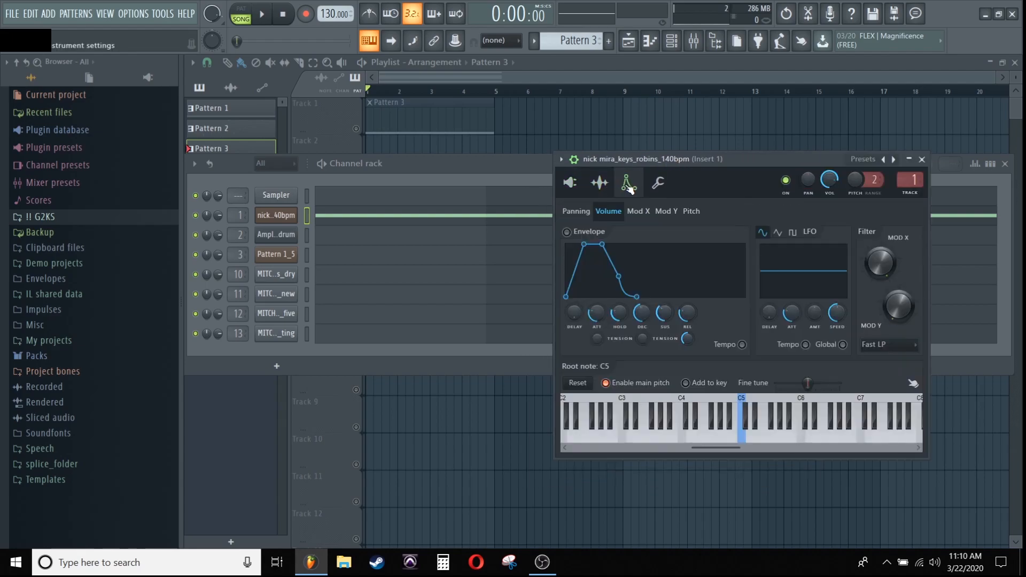
click(608, 183)
click(723, 215)
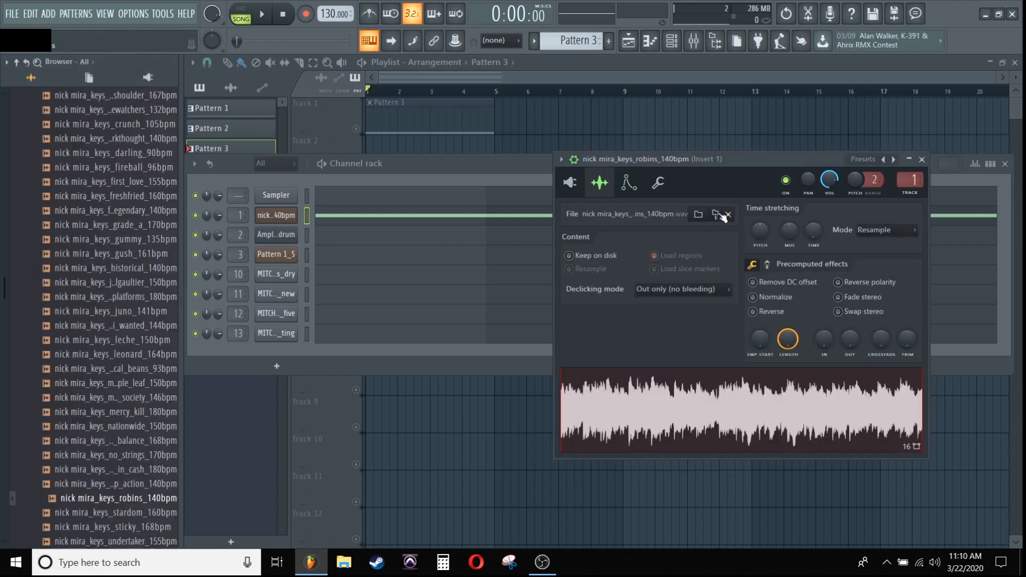
click(99, 502)
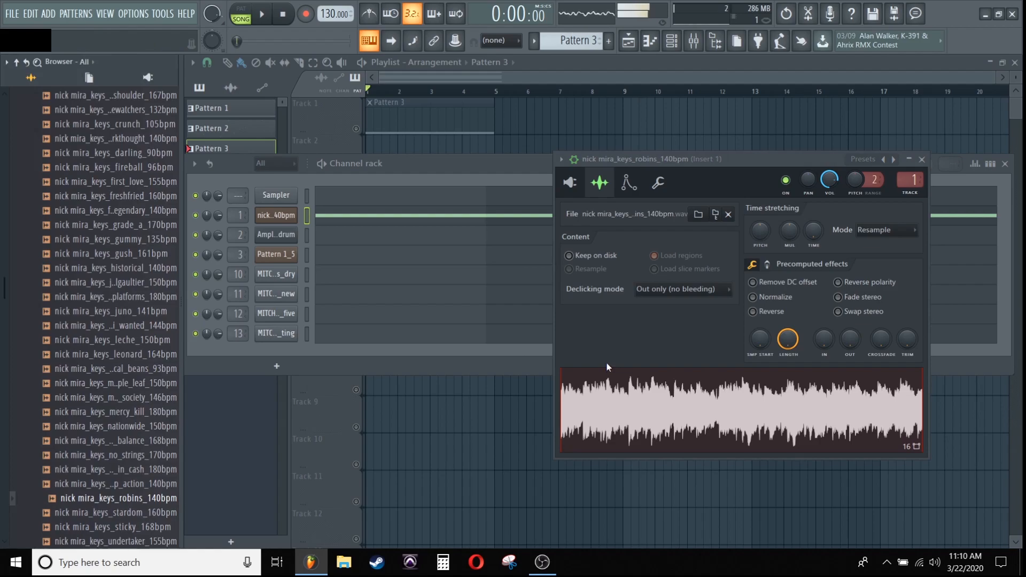
Switch playback from song to pattern mode and audition Pattern 3 with the granulized sample.
click(479, 166)
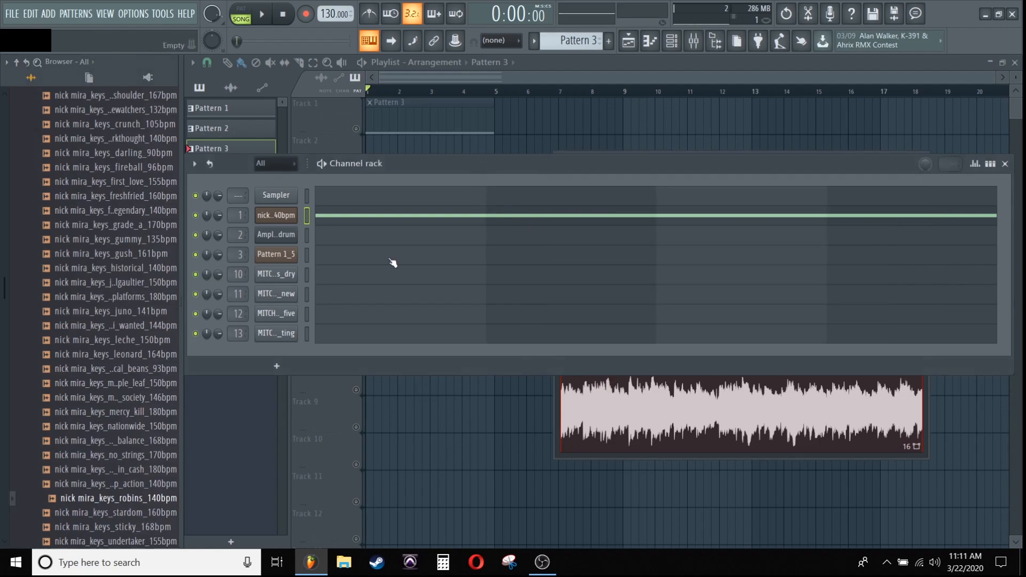
key(l)
key(space)
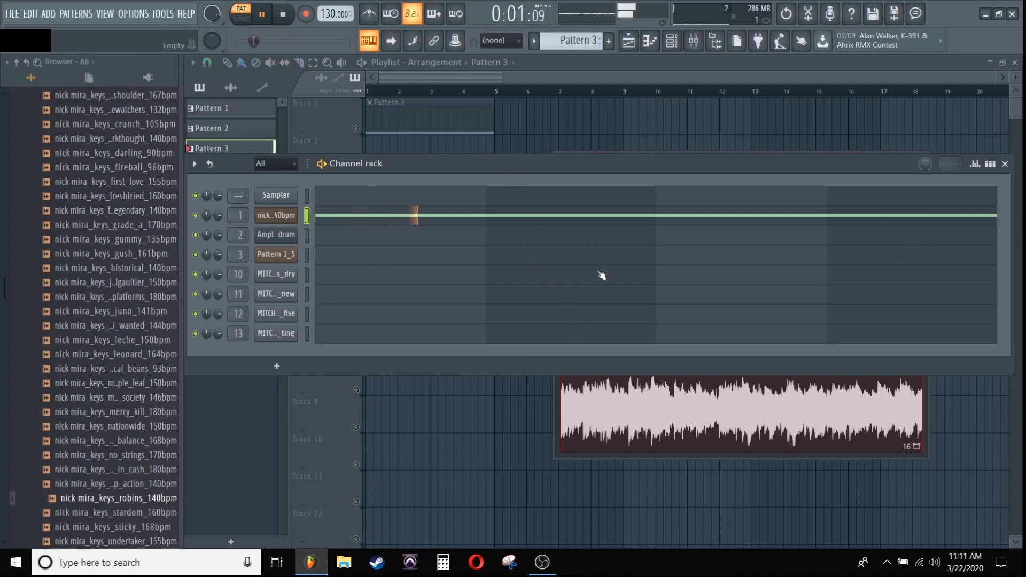
click(634, 153)
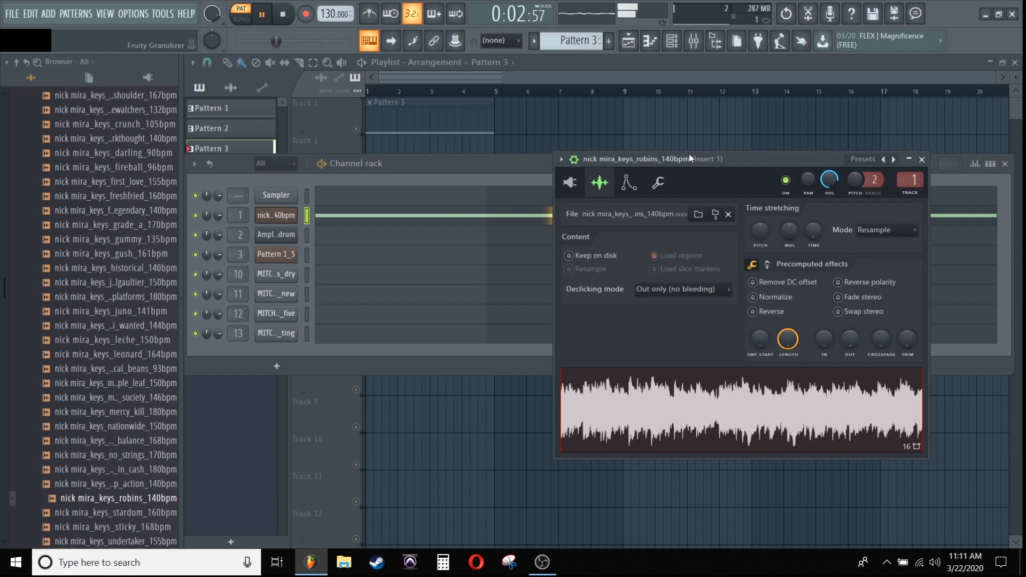
click(519, 165)
key(space)
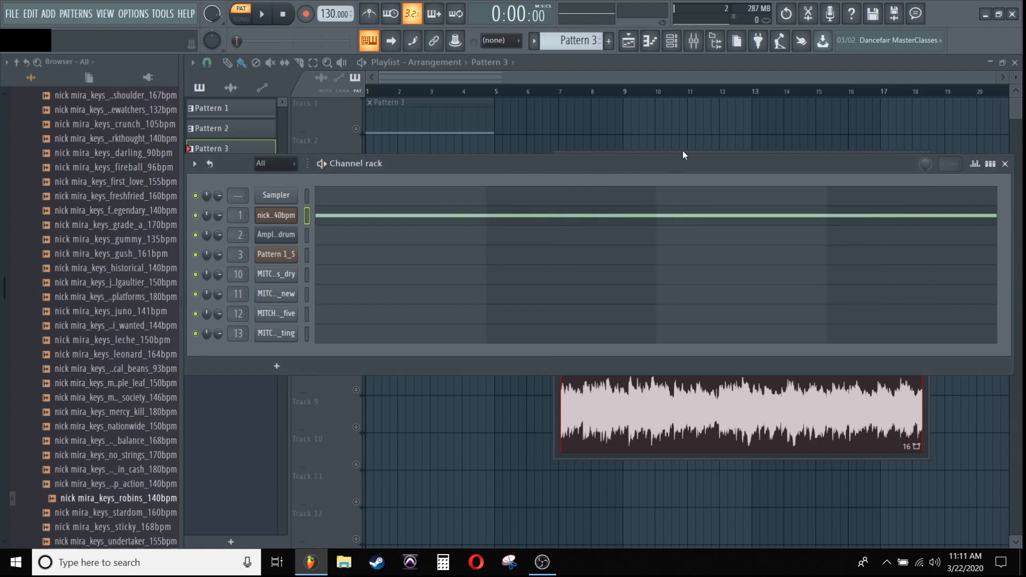
Load the Default preset into the channel's Granulizer and audition Pattern 3 with it.
click(682, 152)
click(580, 188)
drag(652, 162, 590, 165)
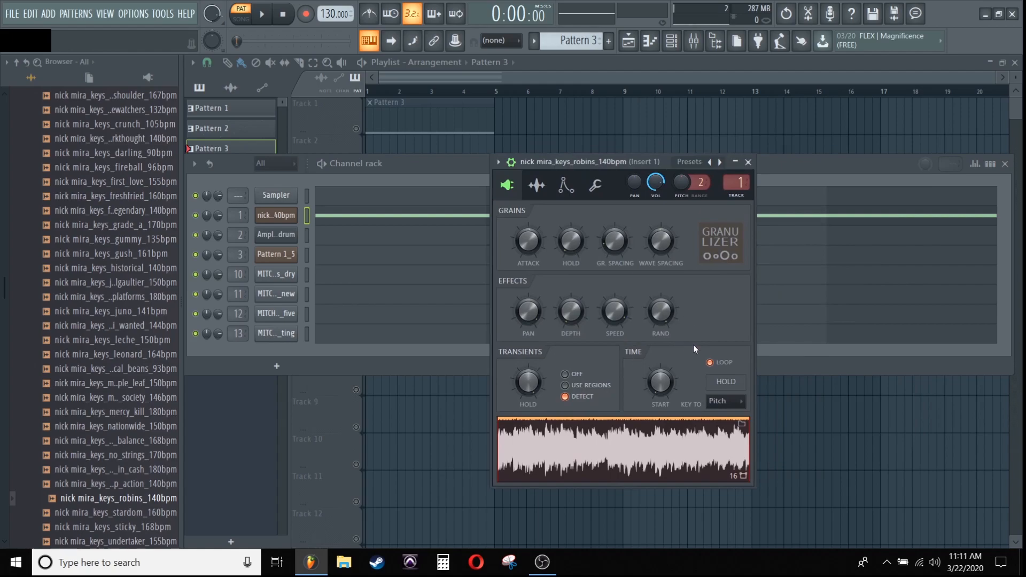
click(497, 161)
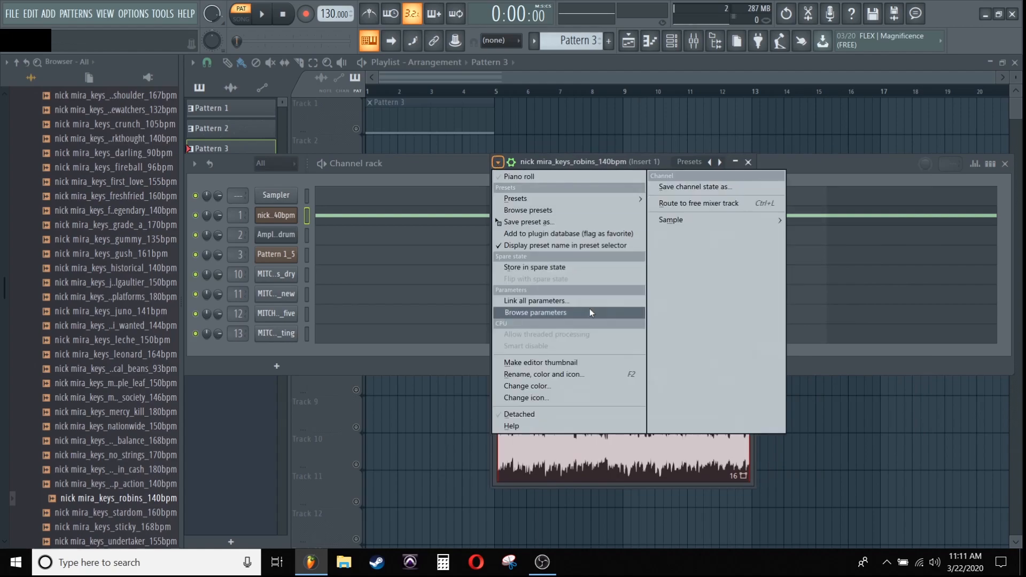
mouse_move(547, 197)
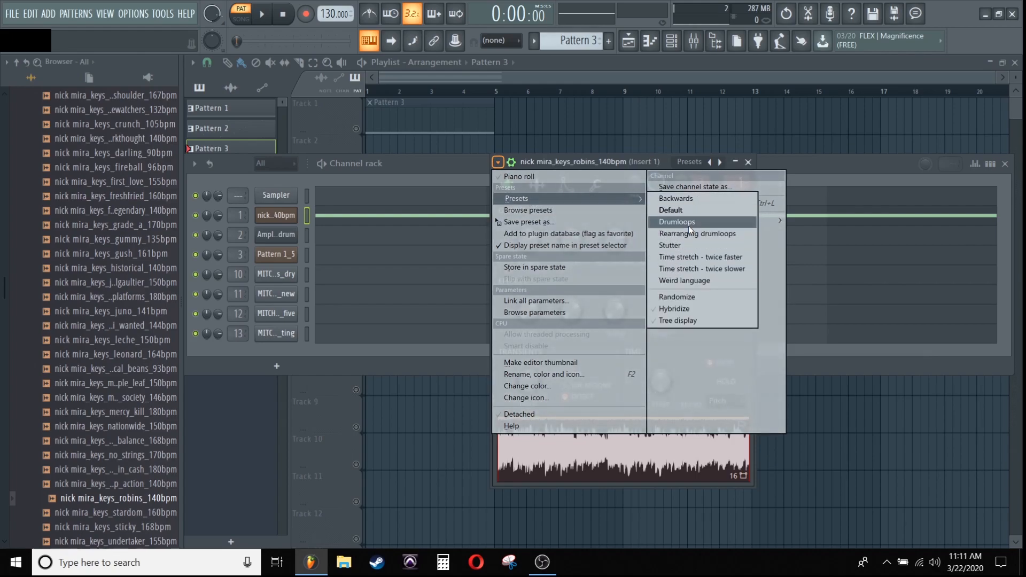
click(688, 210)
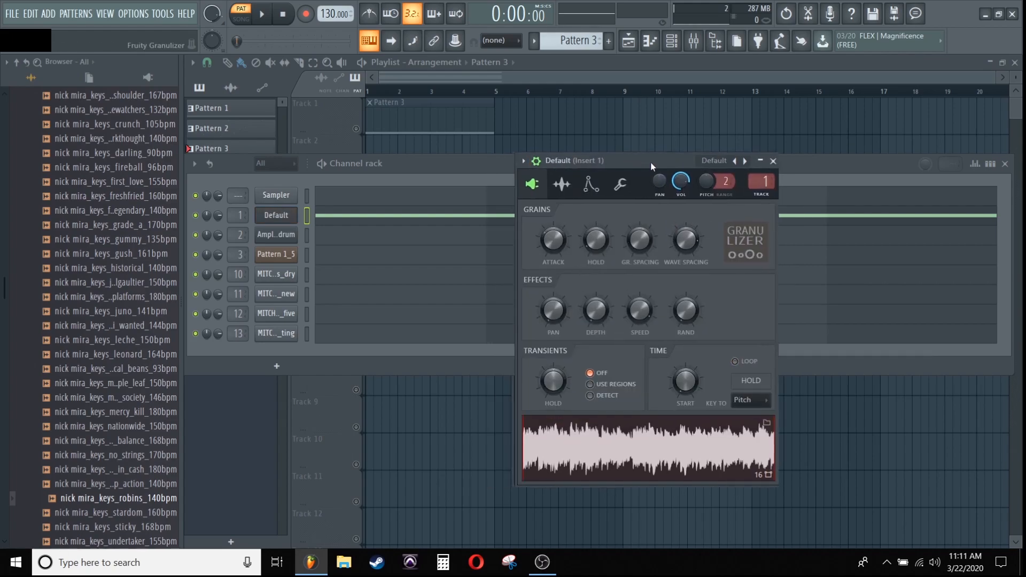
key(space)
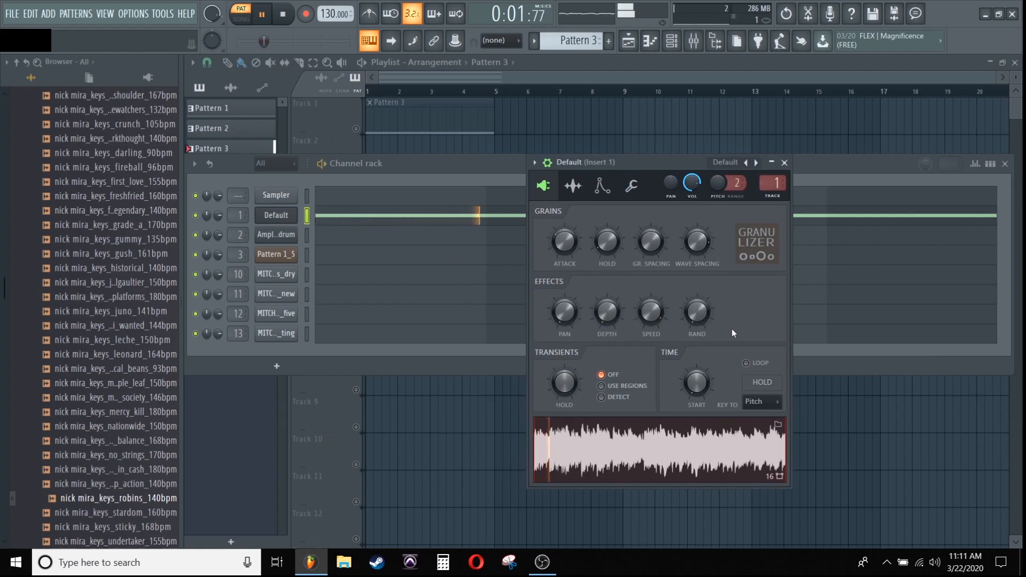
key(space)
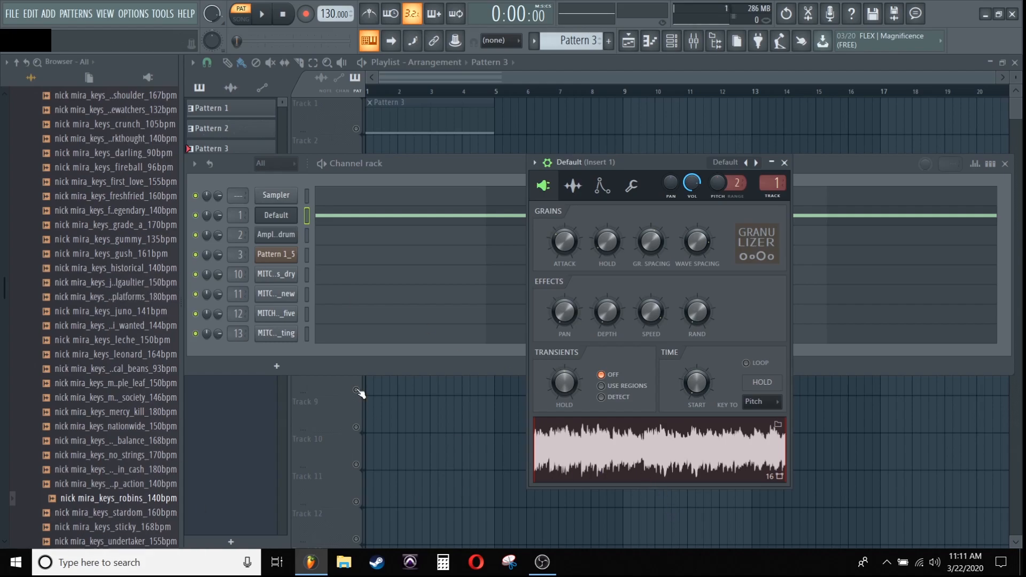
Look up Fruity Granulizer among the instruments available for a new channel without adding one.
click(276, 366)
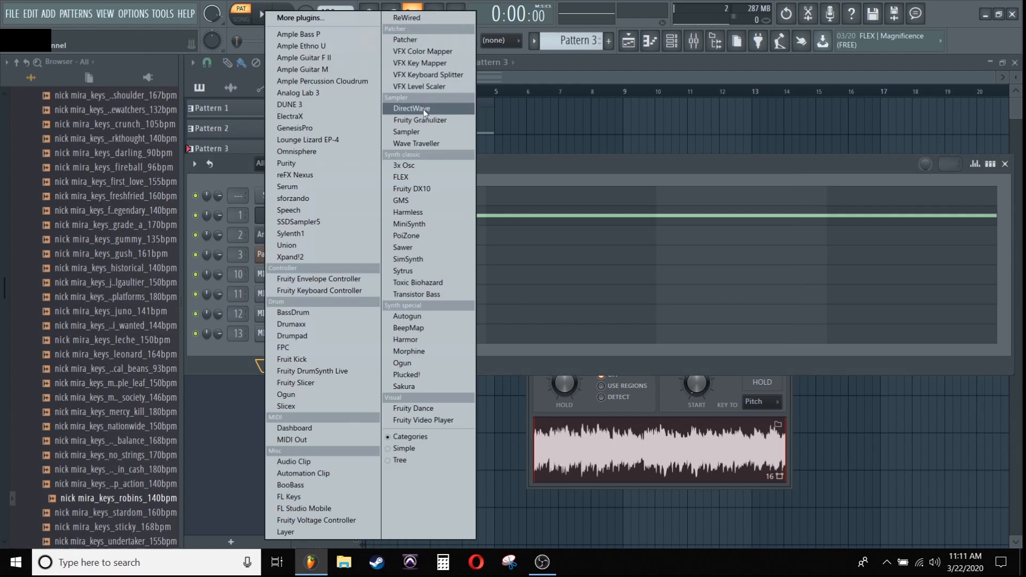
click(628, 183)
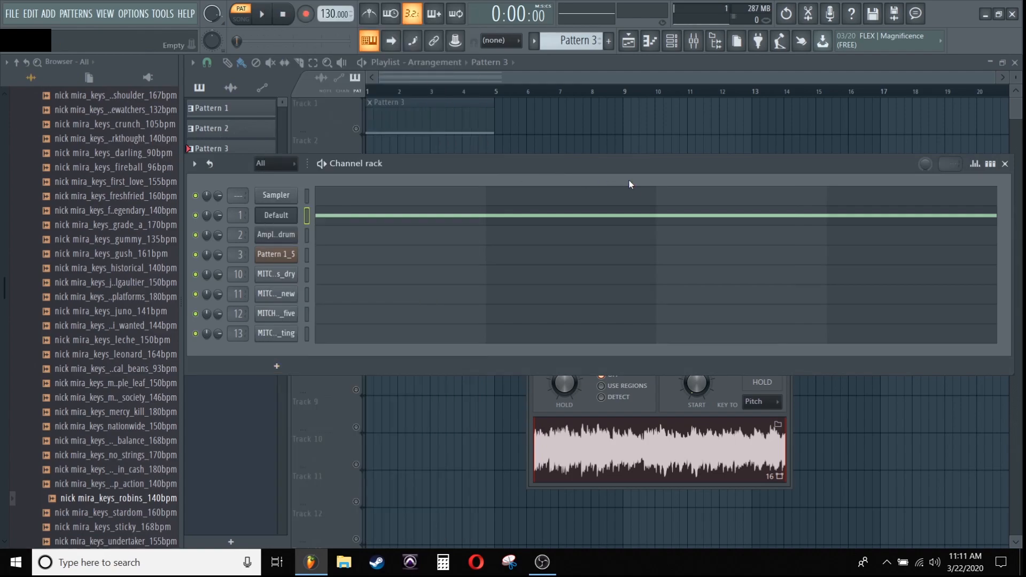
drag(665, 162, 609, 153)
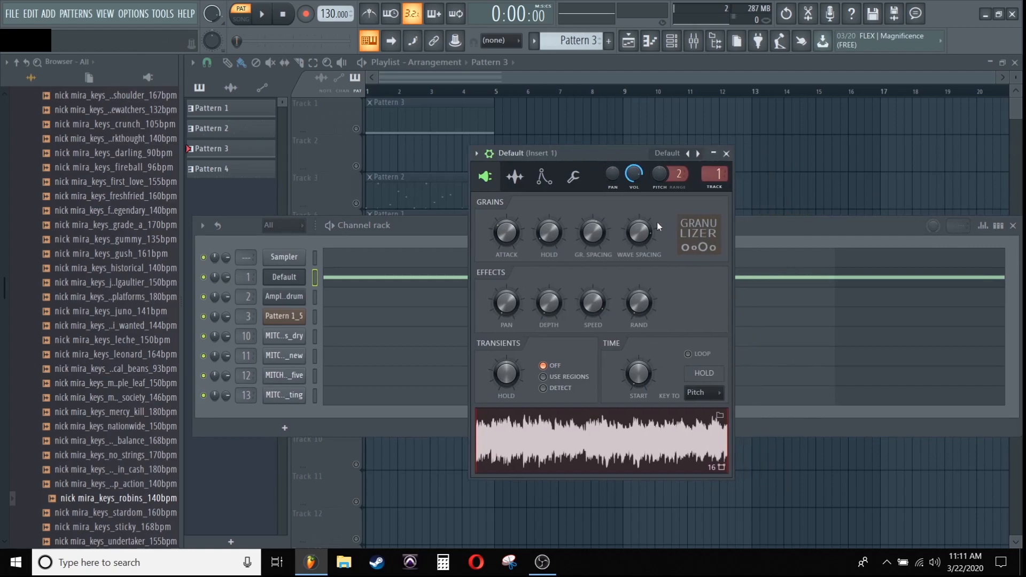
Enable Loop in the Granulizer's Time section and audition Pattern 3.
click(690, 356)
key(space)
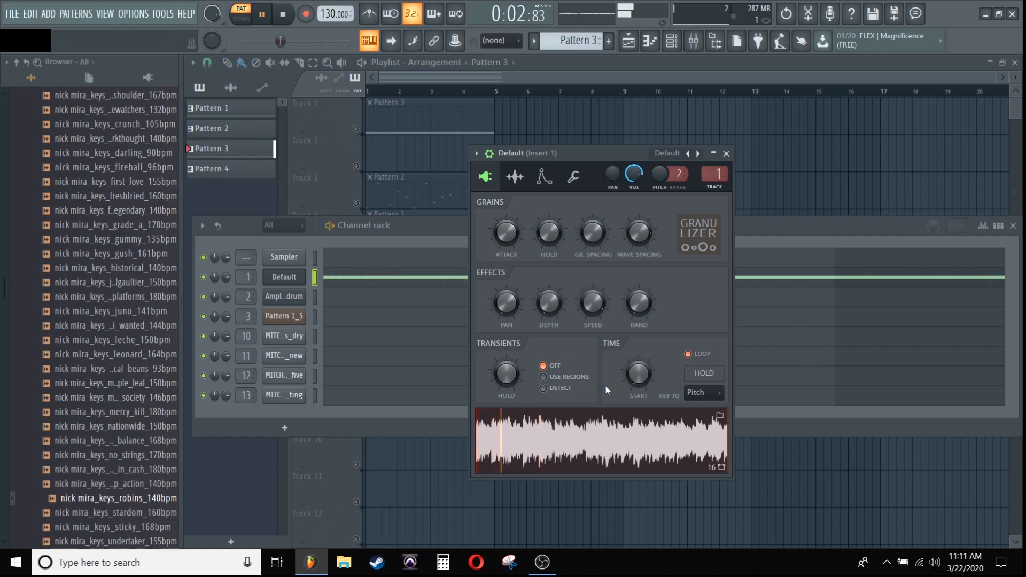
key(space)
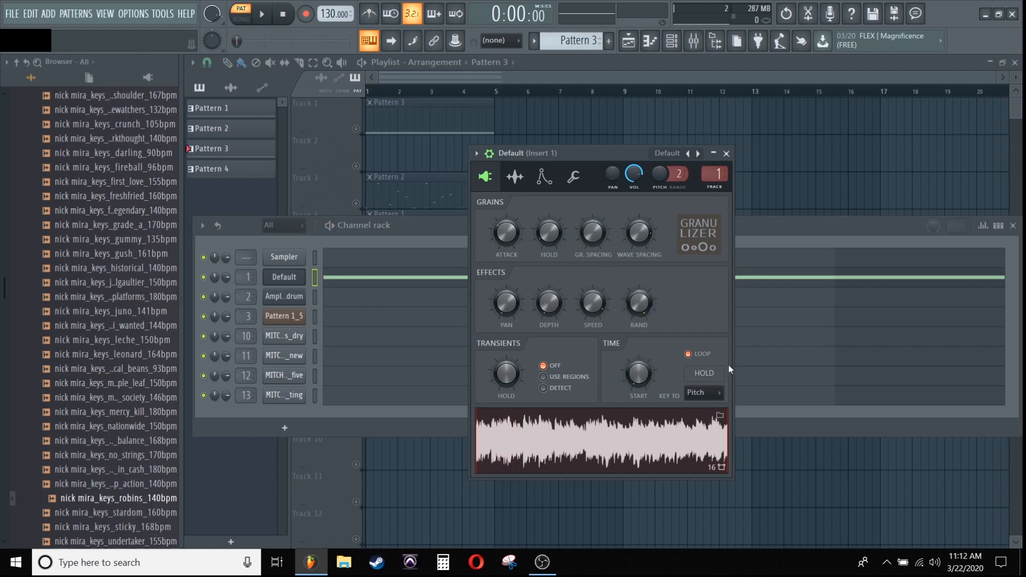
Play and stop Pattern 3 several times to listen to the looped Granulizer sound.
click(774, 228)
key(space)
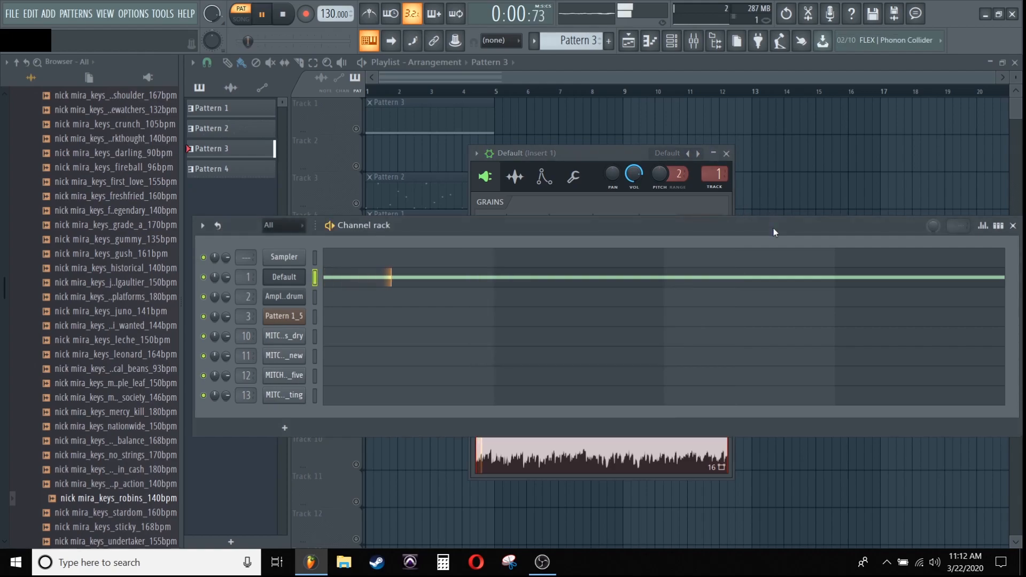
click(688, 207)
key(space)
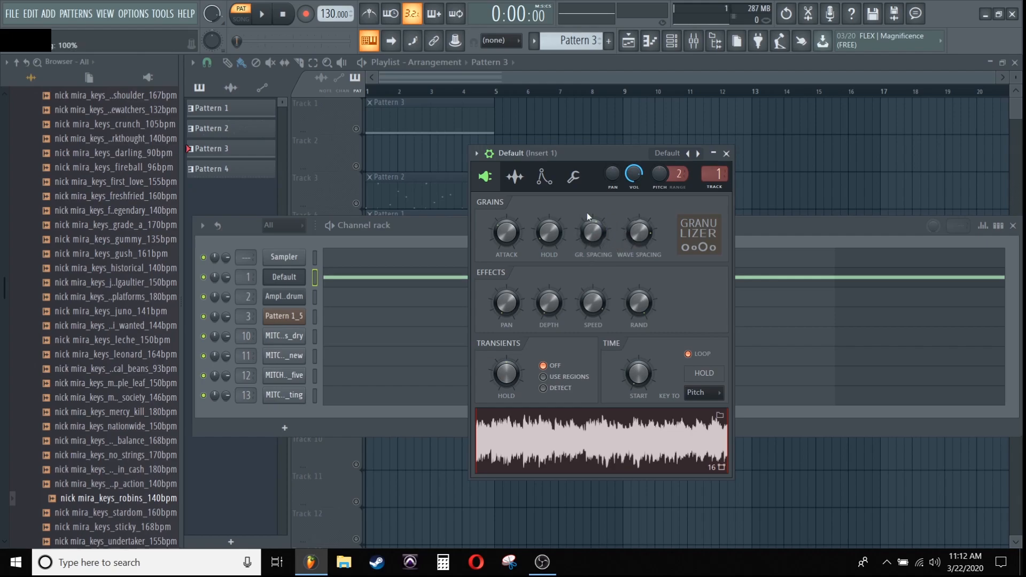
key(space)
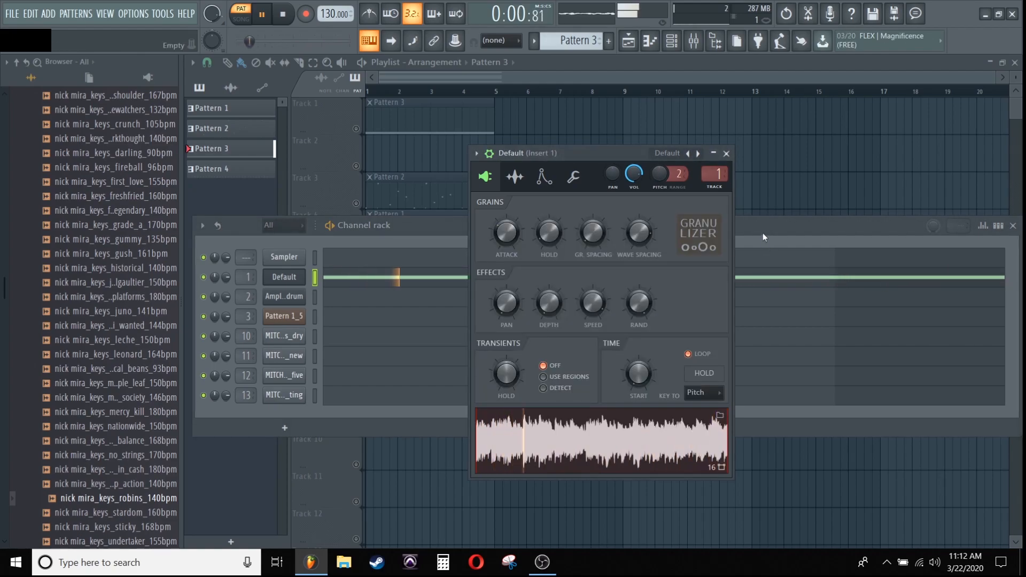
key(space)
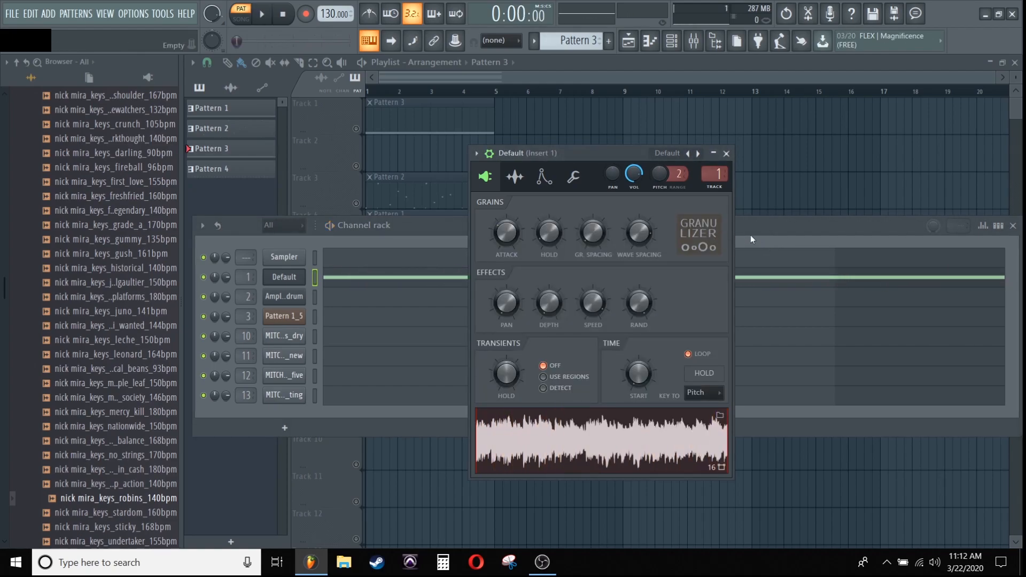
drag(592, 146, 585, 140)
key(space)
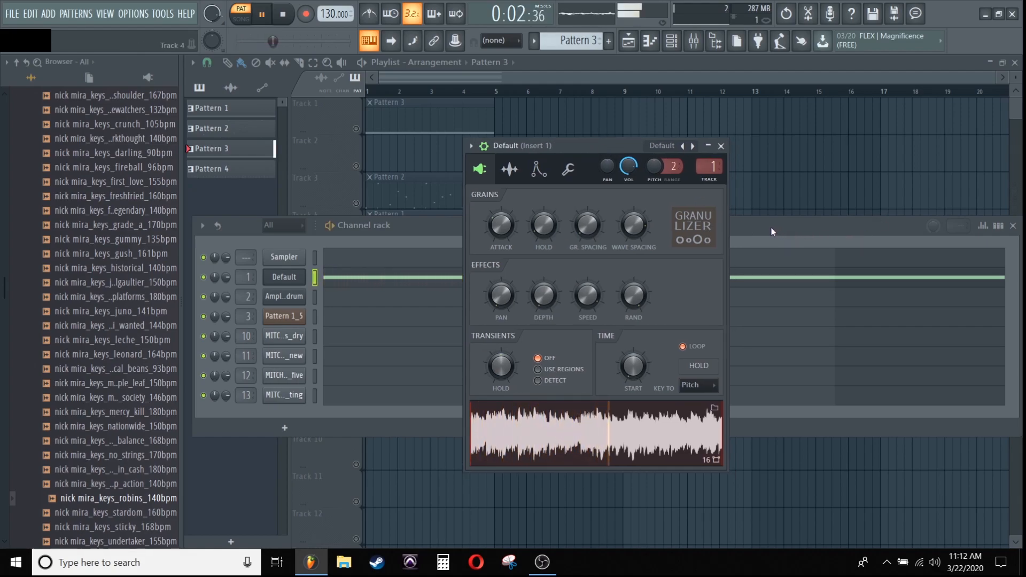
key(space)
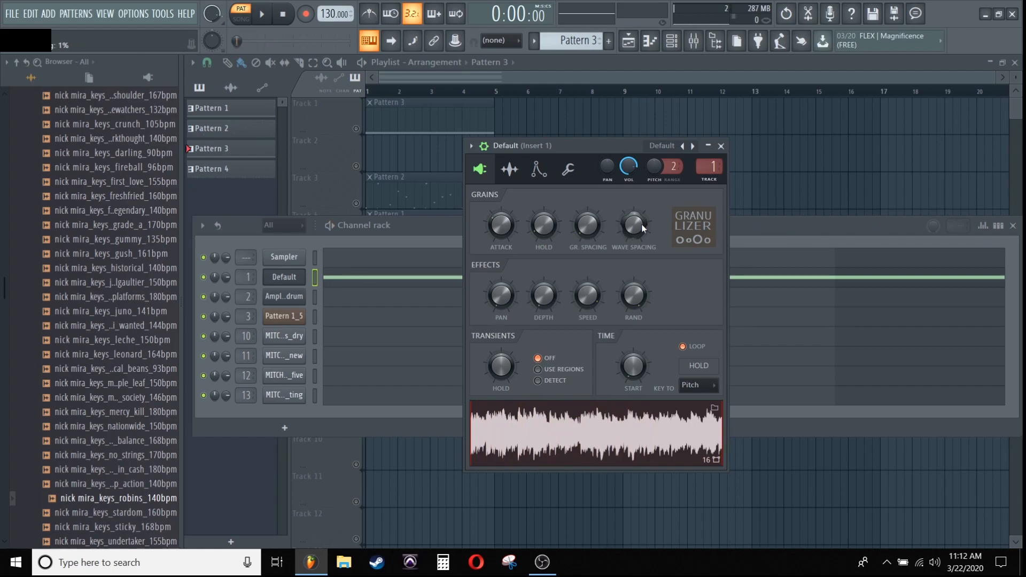
Audition Pattern 3 while sweeping the Granulizer's Wave Spacing down to about -219% and back up to about 44%.
click(752, 226)
key(space)
click(624, 153)
drag(633, 224, 634, 291)
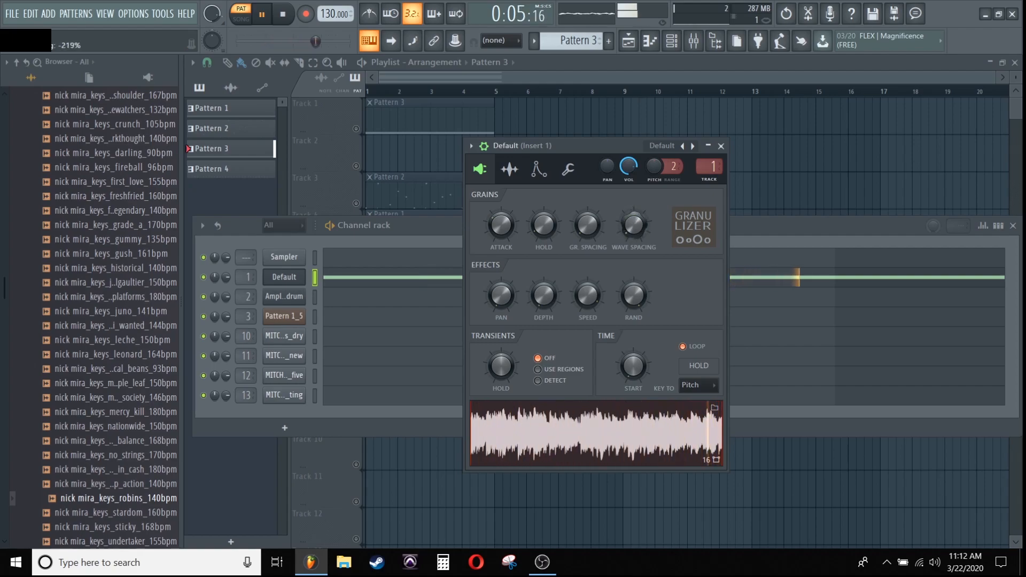
drag(636, 225, 636, 158)
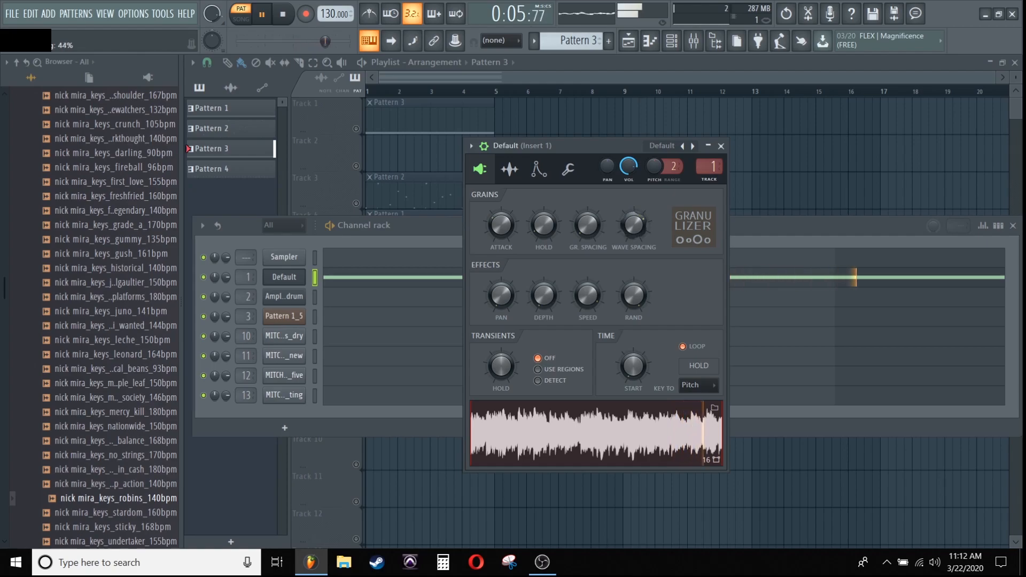
click(757, 226)
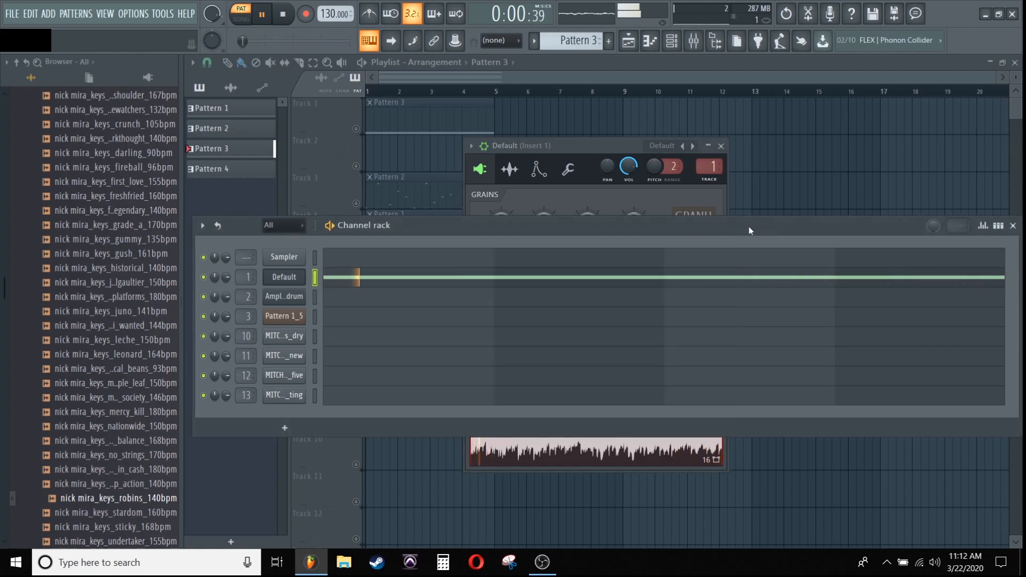
click(608, 151)
key(space)
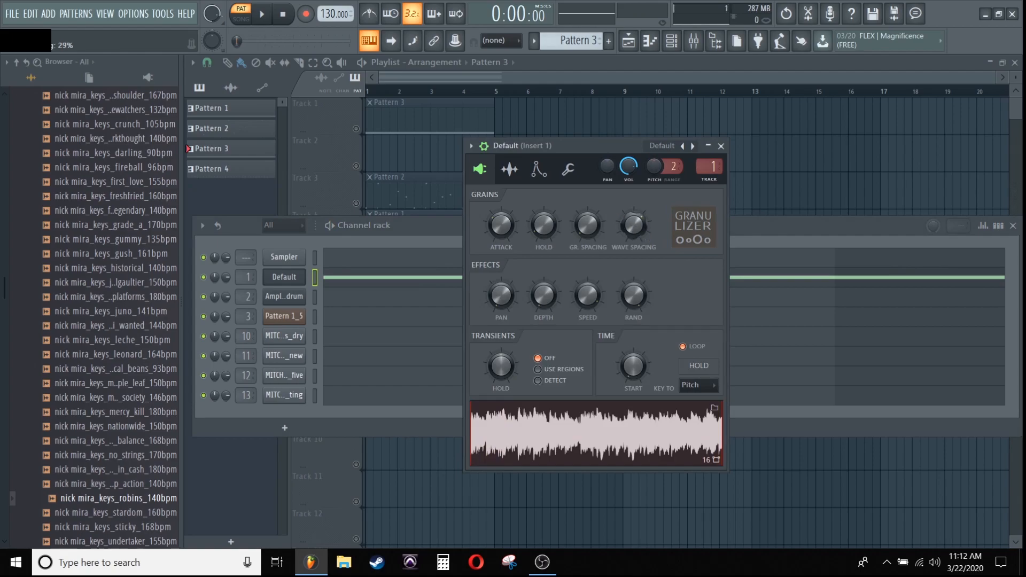
Play Pattern 3 and lower the Granulizer's Wave Spacing to about -1%.
key(space)
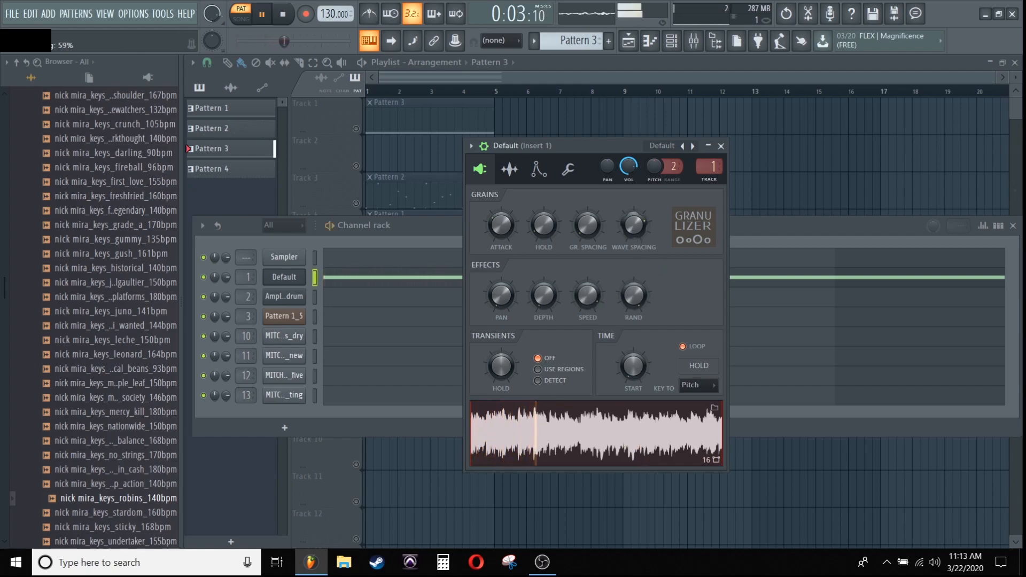
drag(633, 232, 633, 284)
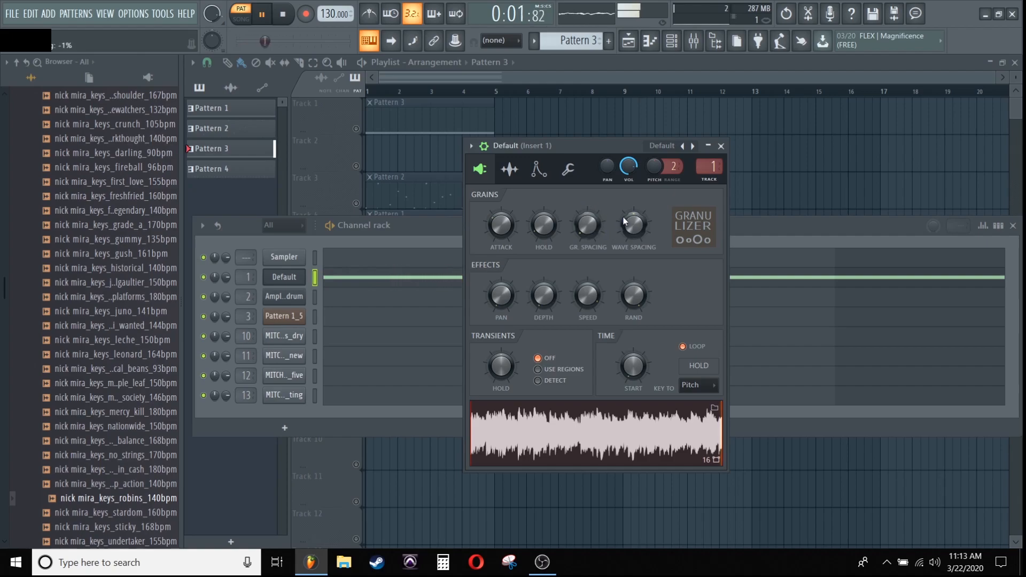
key(space)
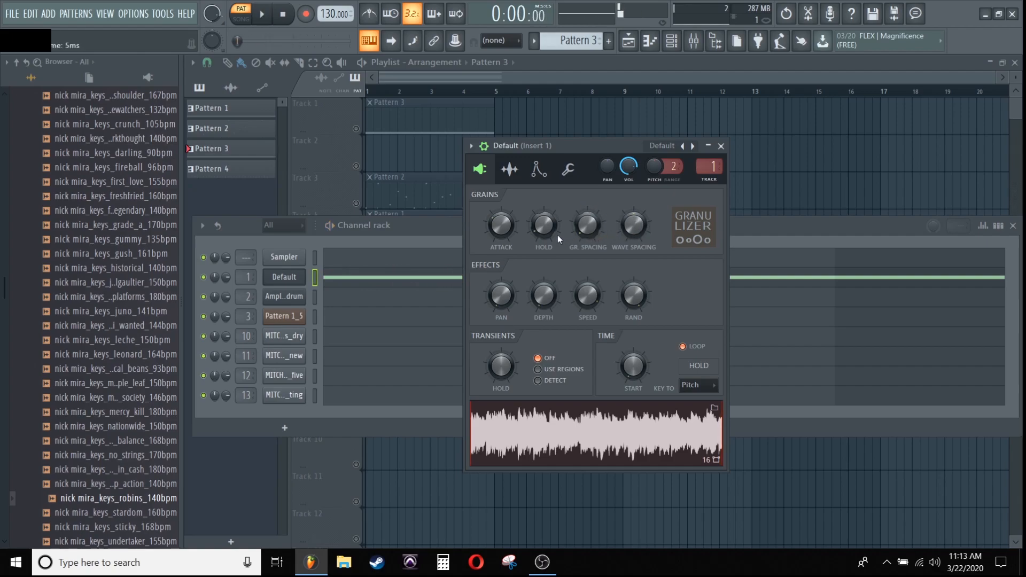
Raise the grain Hold time to about 280 ms while Pattern 3 plays.
drag(543, 235, 543, 222)
key(space)
drag(547, 229, 547, 200)
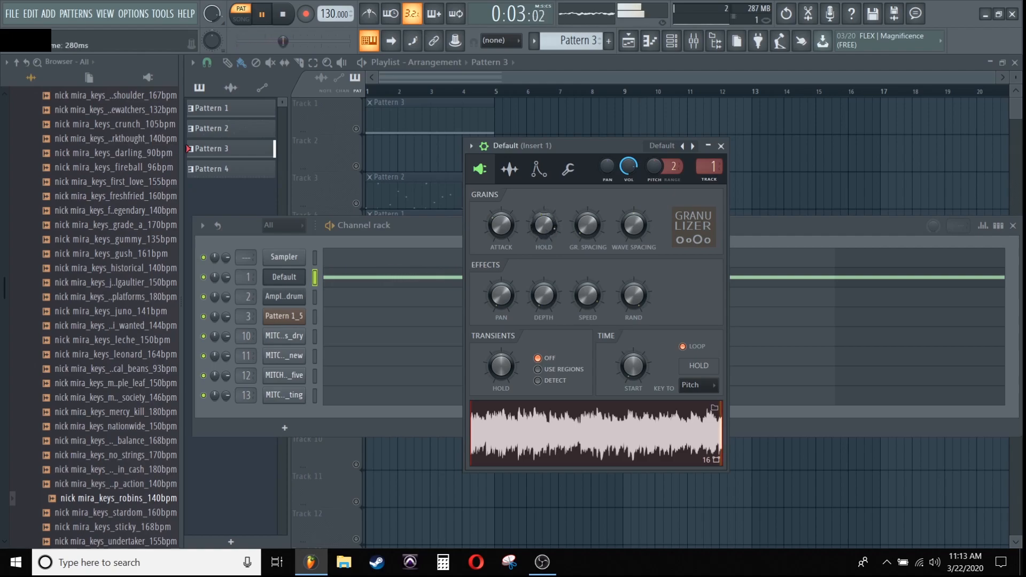
click(780, 225)
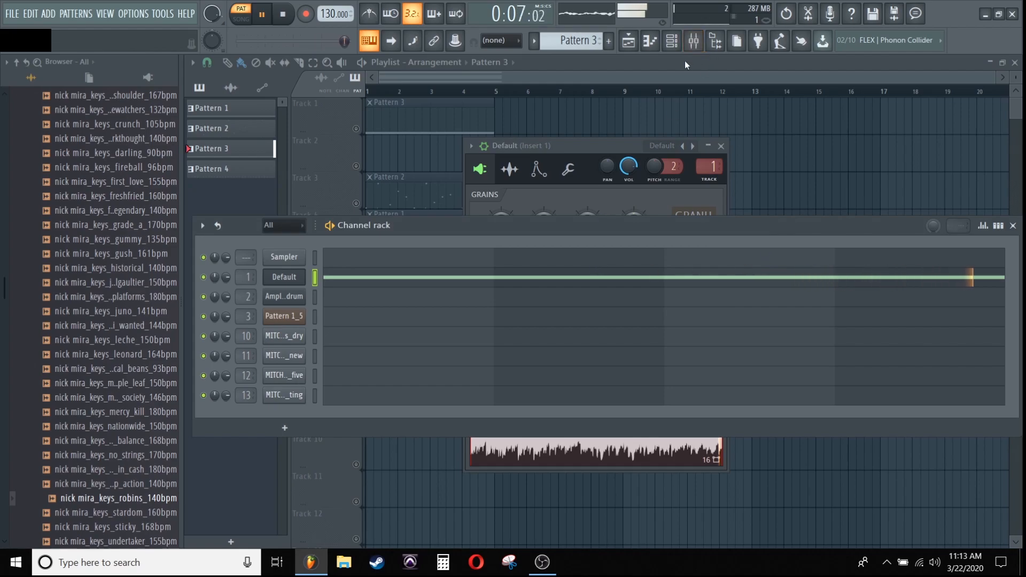
Raise the grain Attack time to about 111 ms, listen to Pattern 3 and stop playback.
click(568, 148)
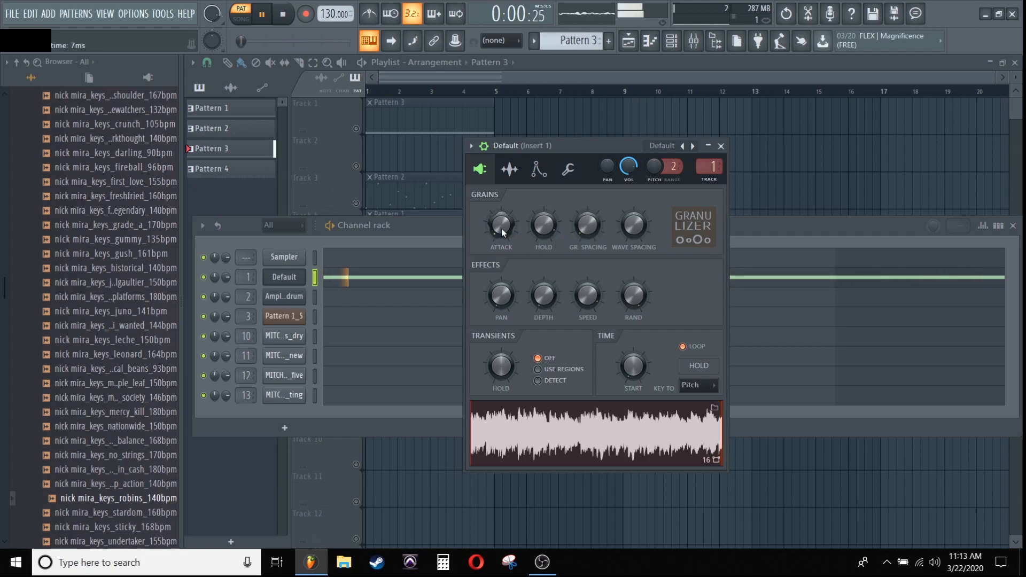
drag(500, 231, 500, 213)
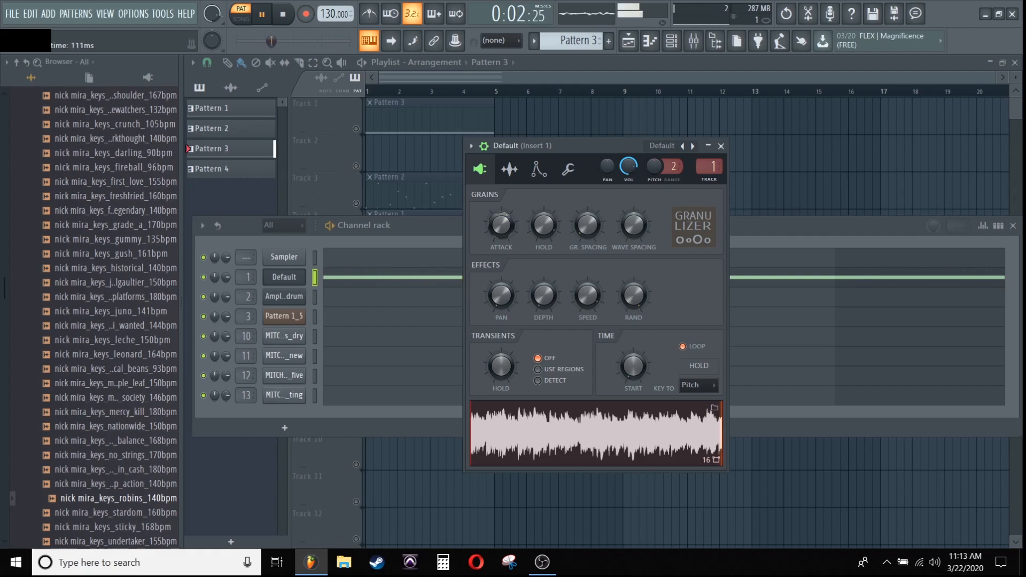
click(774, 233)
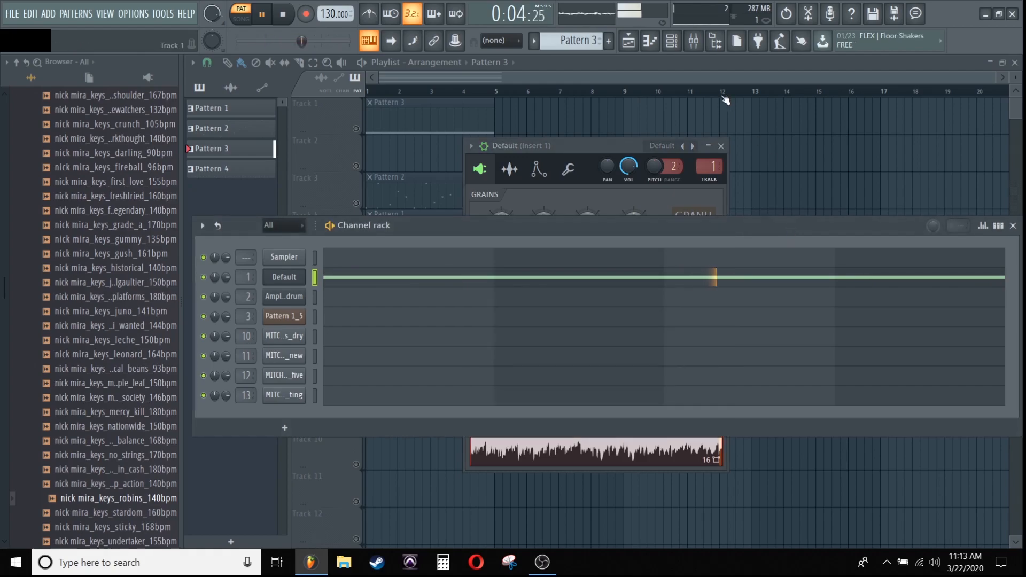
key(space)
Play the arrangement in song mode with only Playlist Track 1 active, and bring up the mixer.
right_click(349, 132)
click(335, 129)
click(357, 128)
key(space)
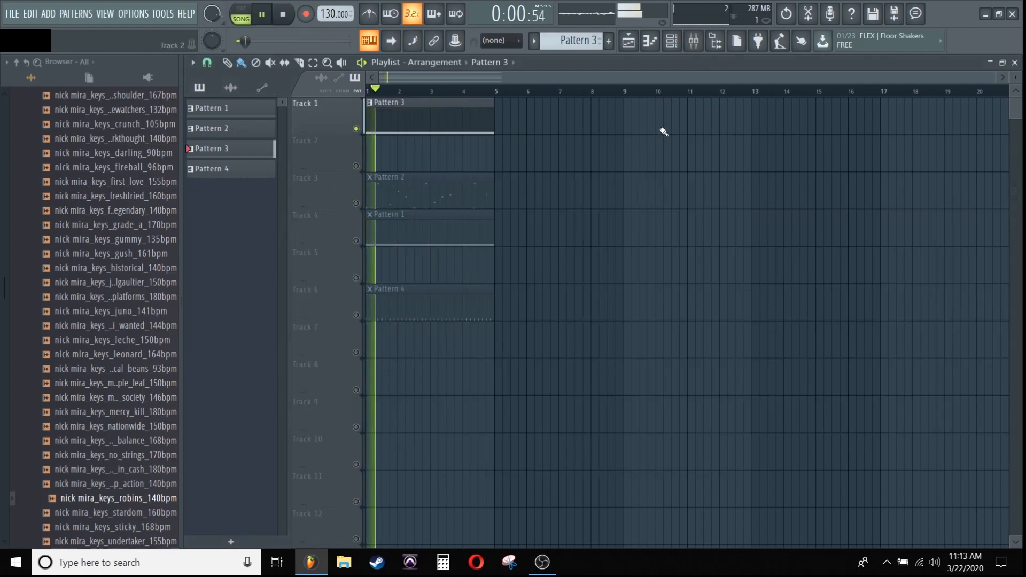
key(F9)
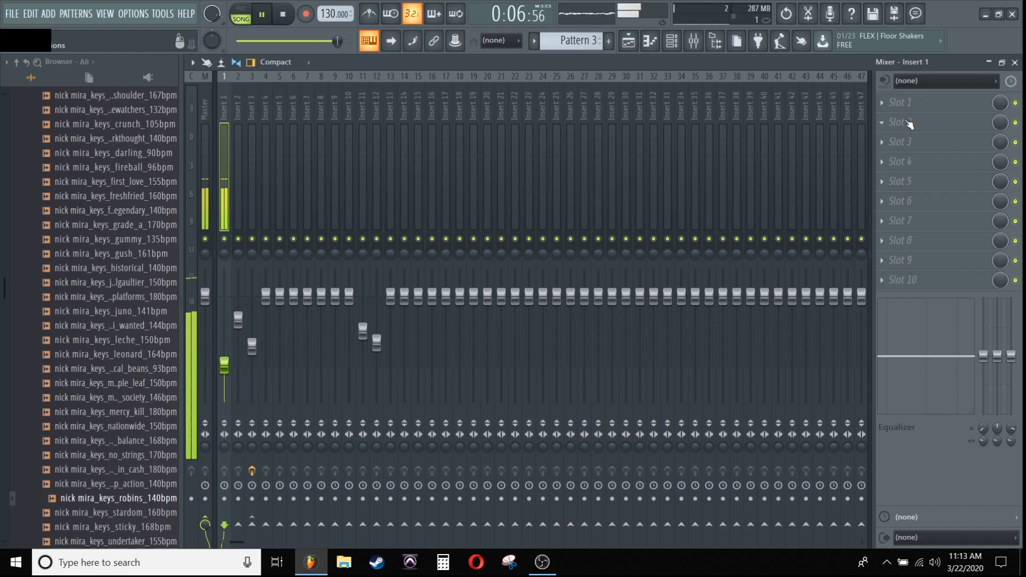
key(space)
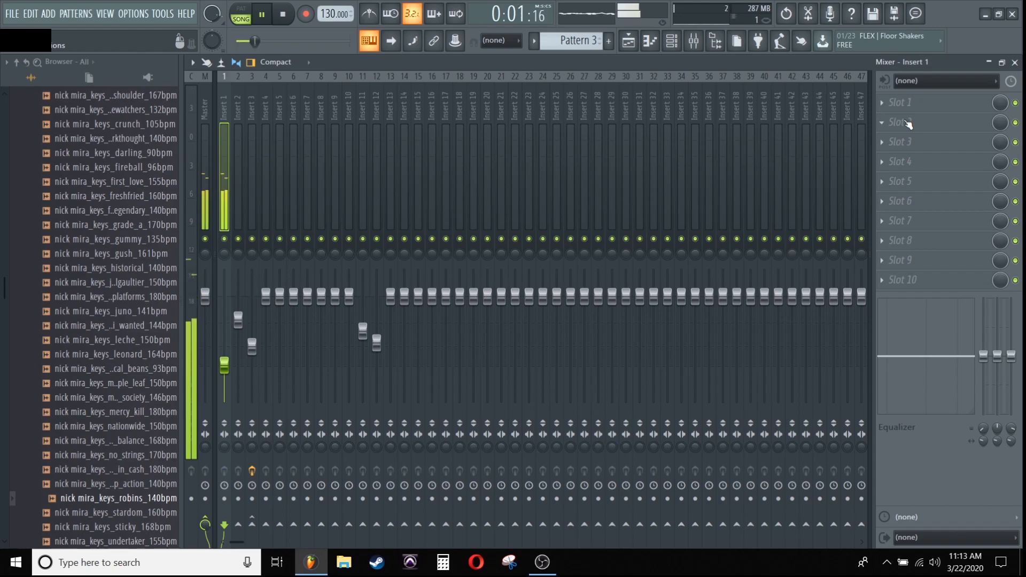
Try Kickstart in effect slot 2 of Insert 1 and replace it with Fruity Peak Controller.
click(908, 124)
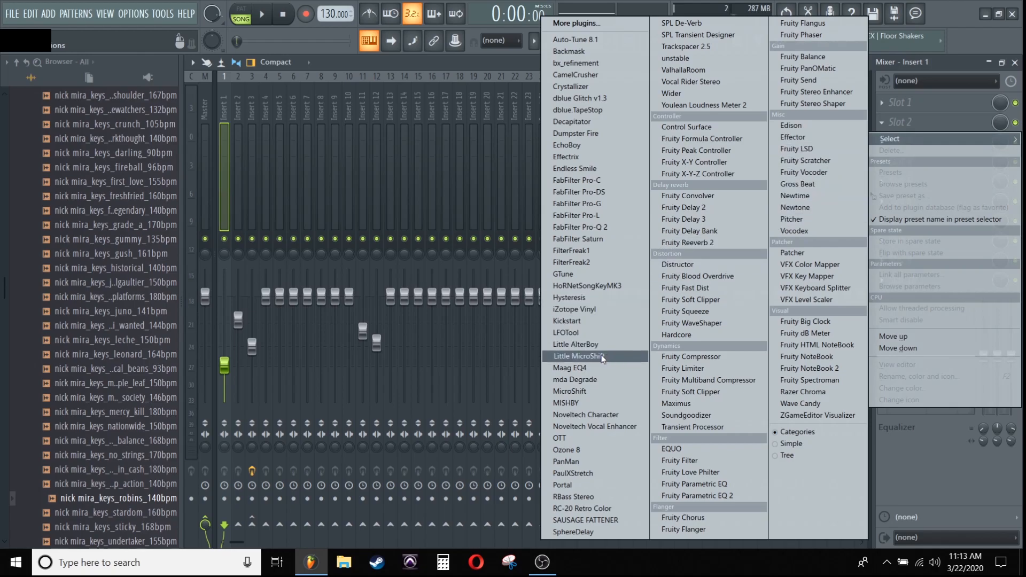
click(586, 322)
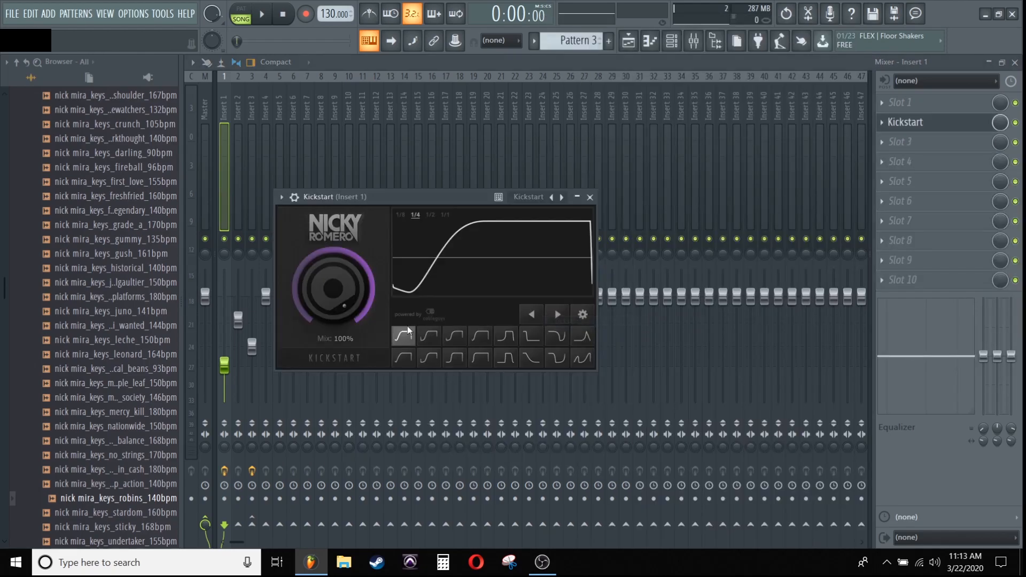
click(880, 122)
mouse_move(894, 140)
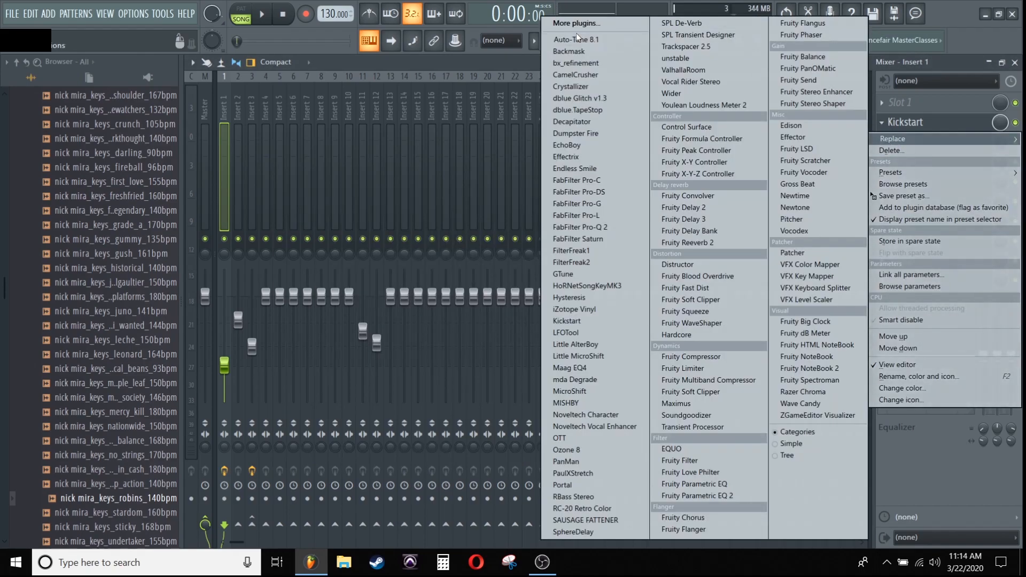
click(725, 147)
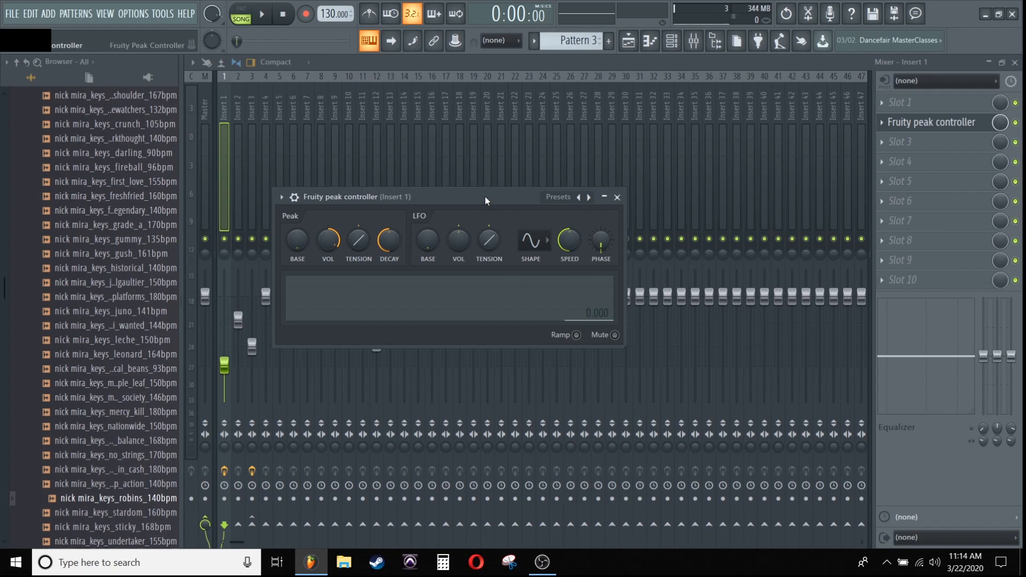
drag(485, 197, 733, 210)
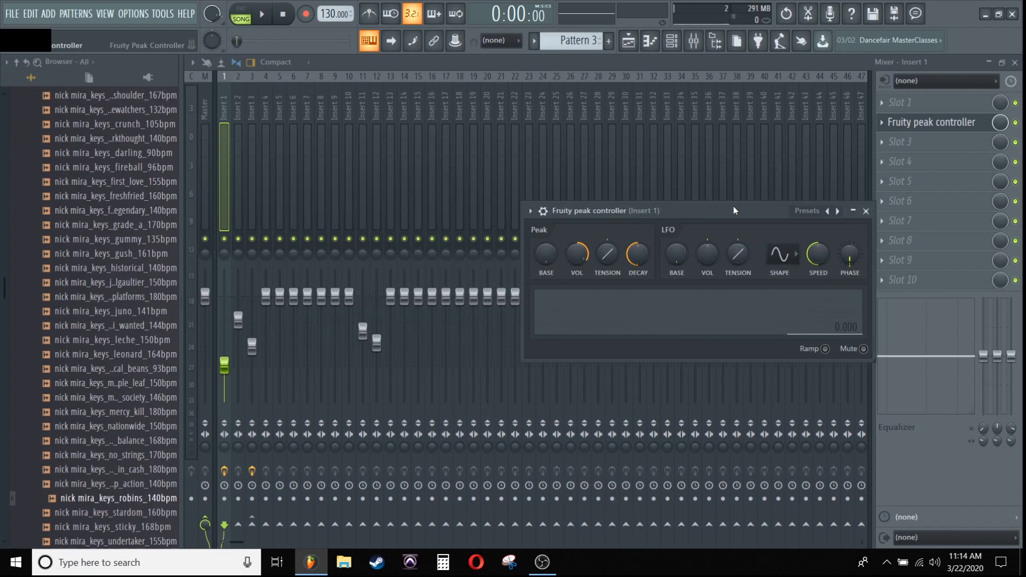
Load Fruity Balance into effect slot 1 of Insert 1.
right_click(225, 367)
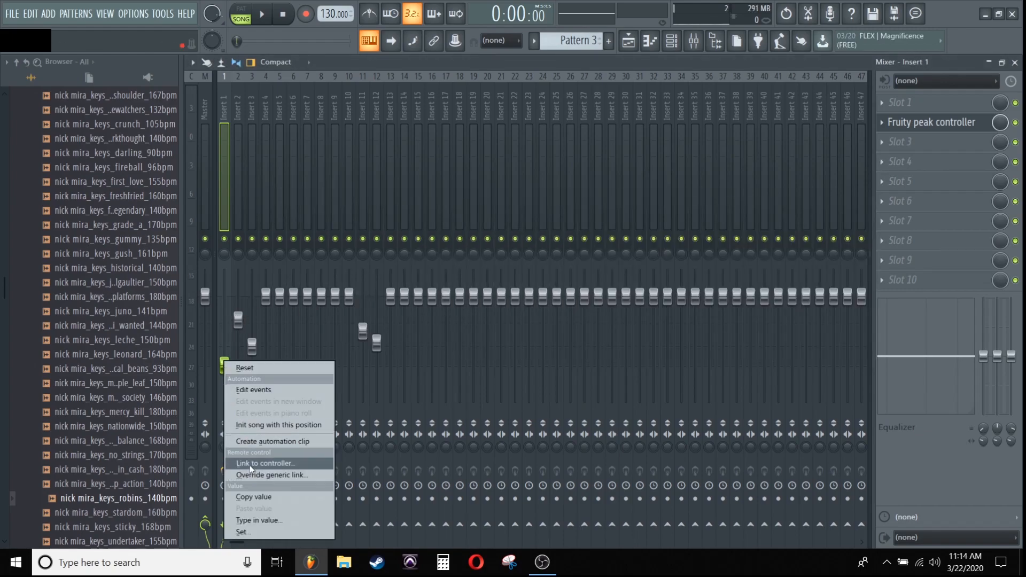
click(907, 220)
click(882, 122)
click(904, 102)
click(900, 106)
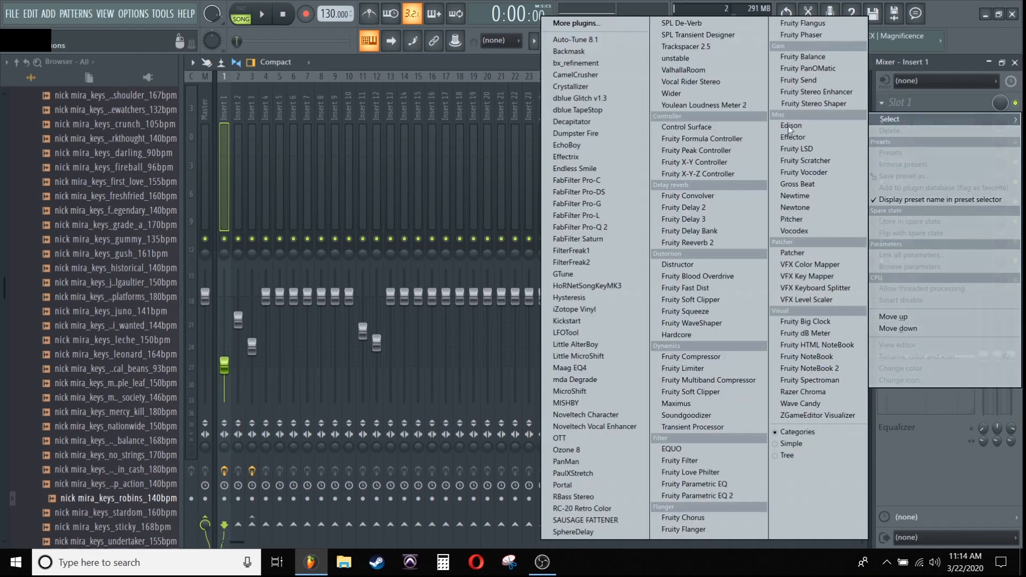
click(806, 56)
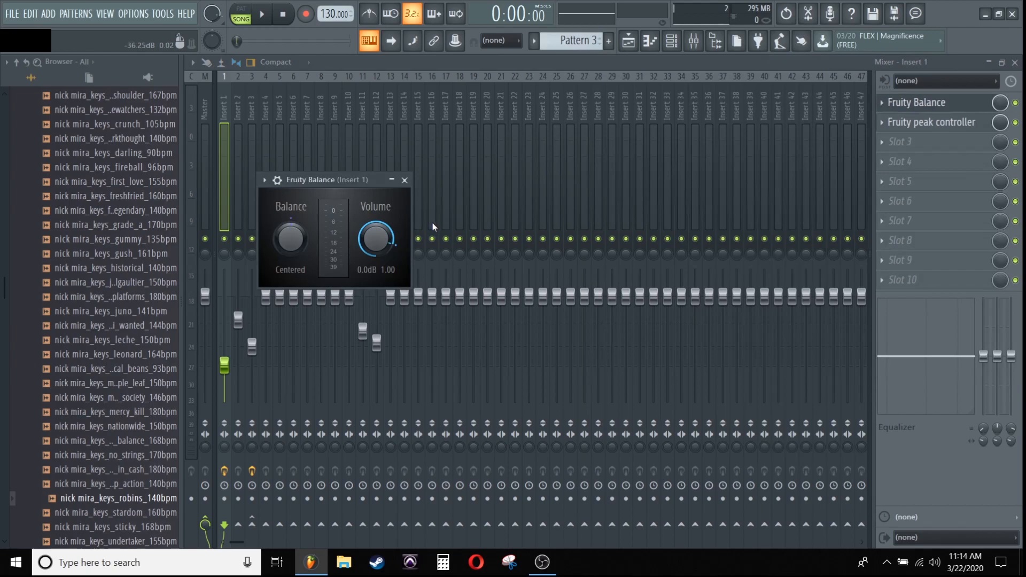
Link Fruity Balance's Volume to the internal controller Peak ctrl - LFO.
right_click(392, 242)
click(427, 339)
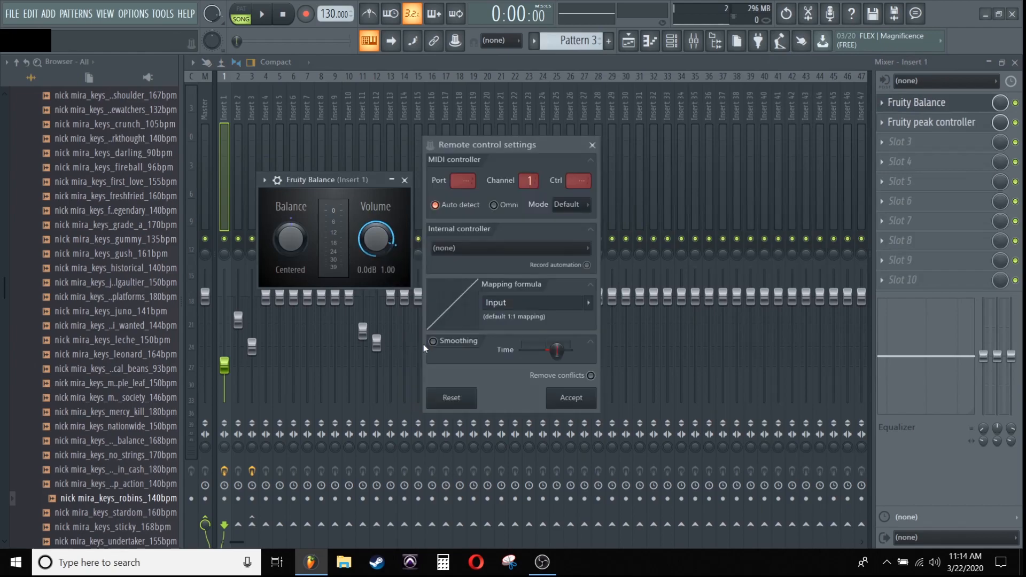
click(457, 249)
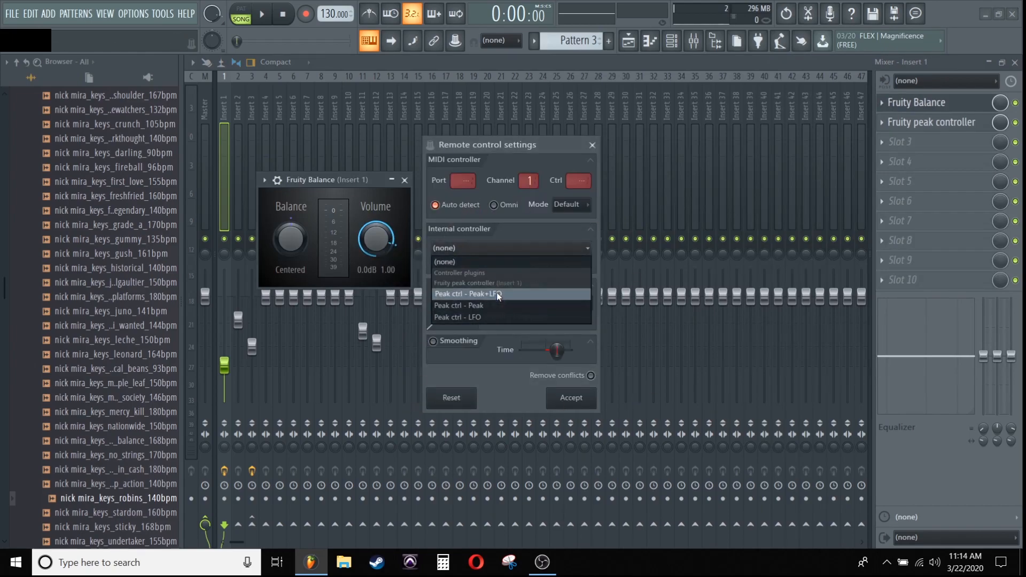
click(493, 310)
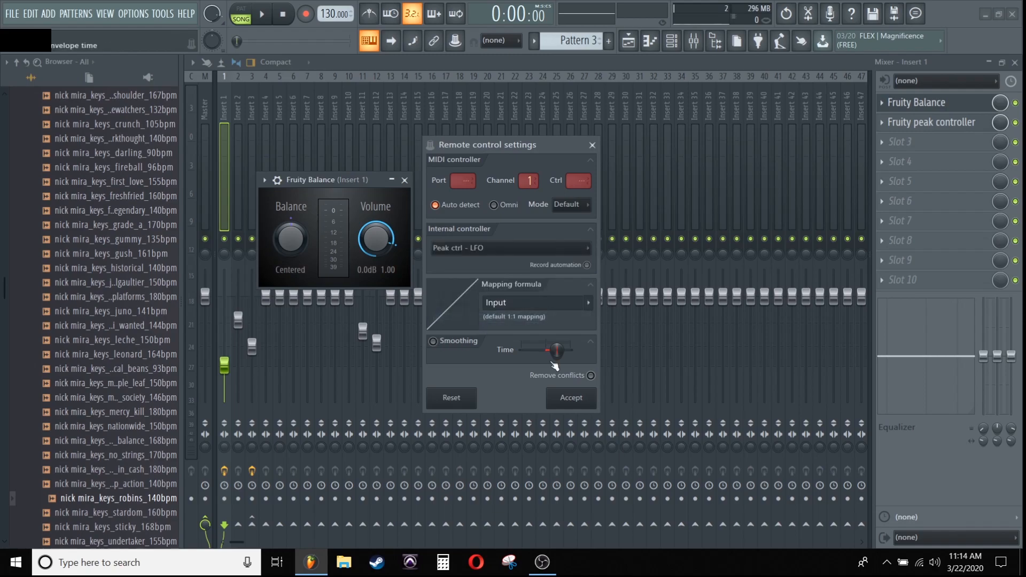
click(570, 397)
Raise the LFO volume in Fruity Peak Controller while the song plays, keeping the Sine shape.
click(945, 124)
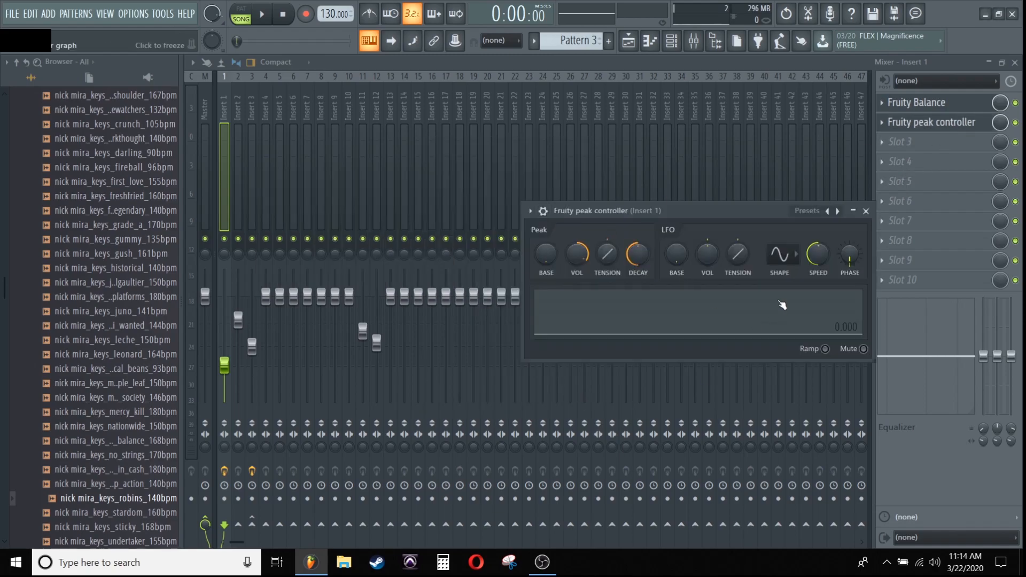
key(space)
mouse_move(707, 255)
mouse_down()
mouse_move(707, 247)
mouse_move(716, 258)
mouse_up()
click(790, 253)
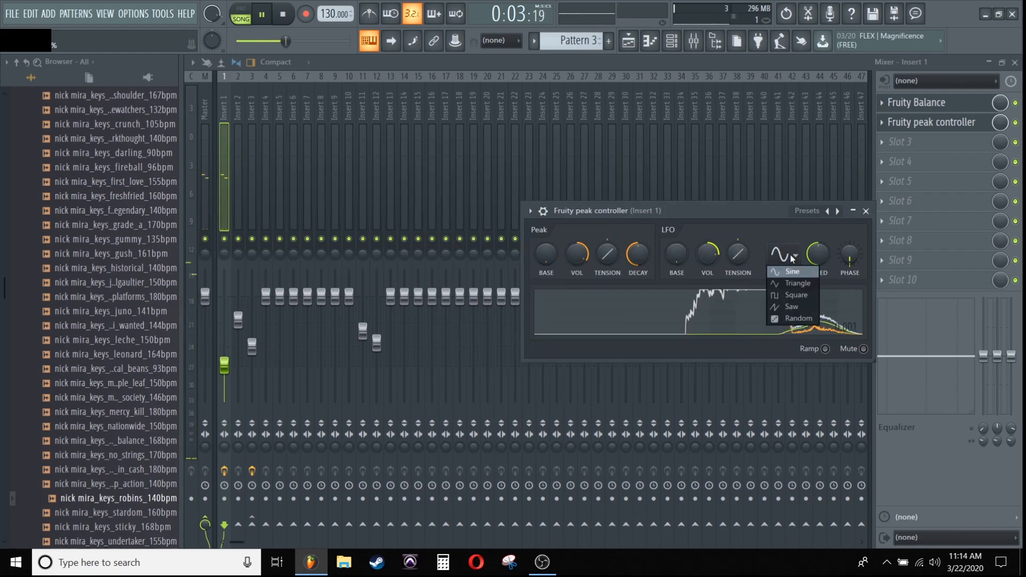
click(774, 223)
key(space)
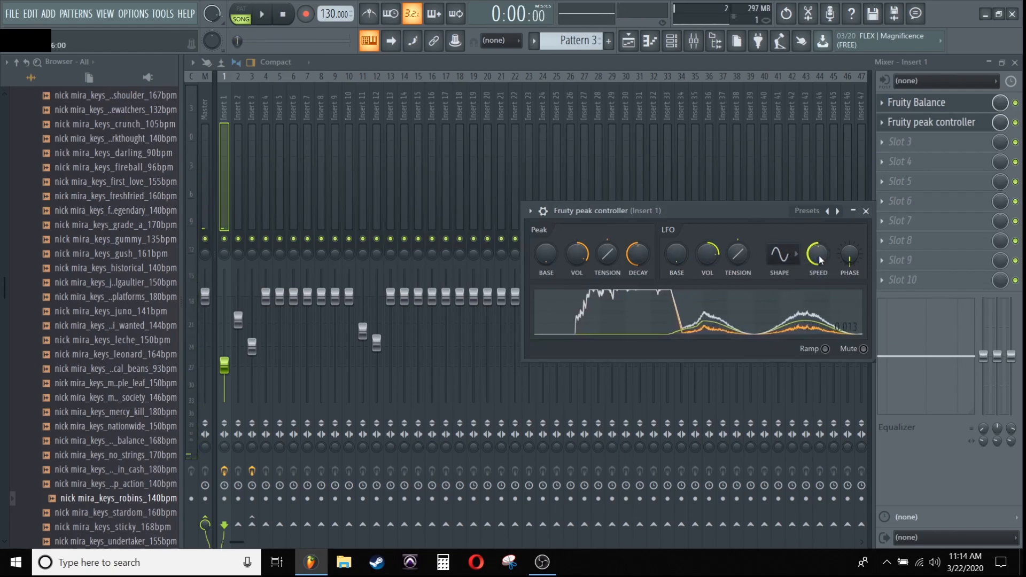
Set the peak controller's LFO speed to 4 steps and its shape to Saw, with the song playing.
right_click(825, 256)
mouse_move(854, 276)
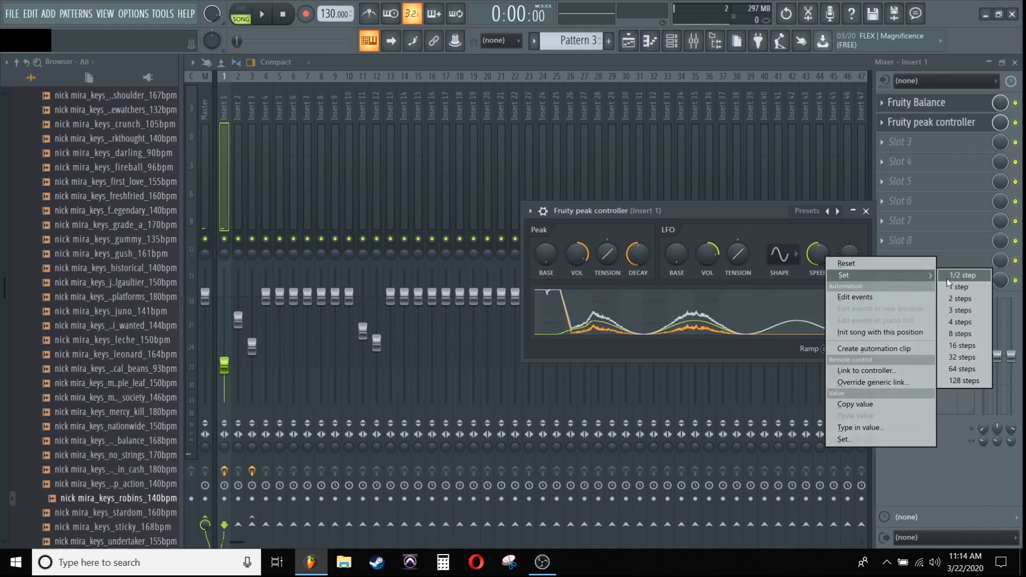
click(962, 327)
key(space)
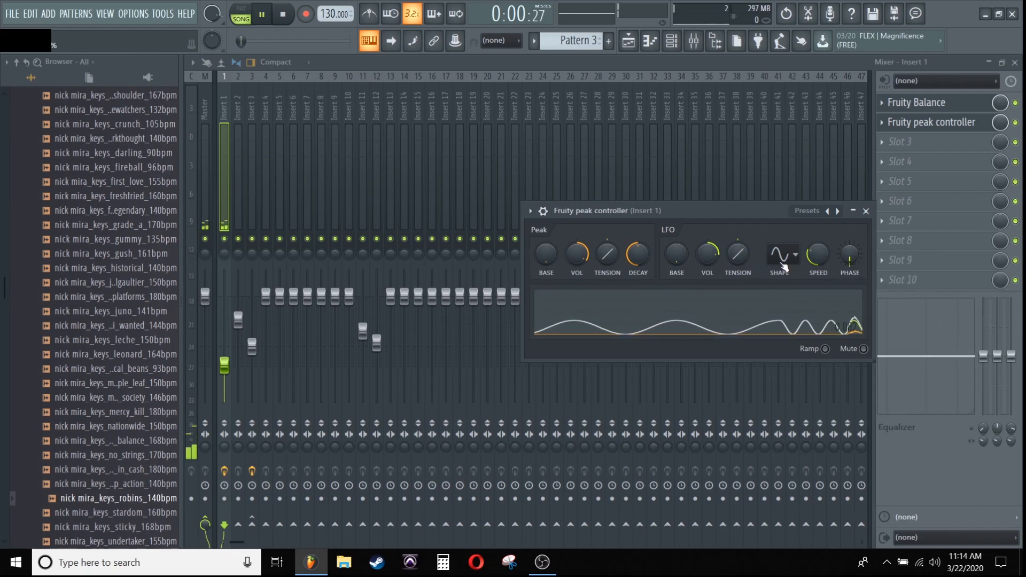
click(779, 254)
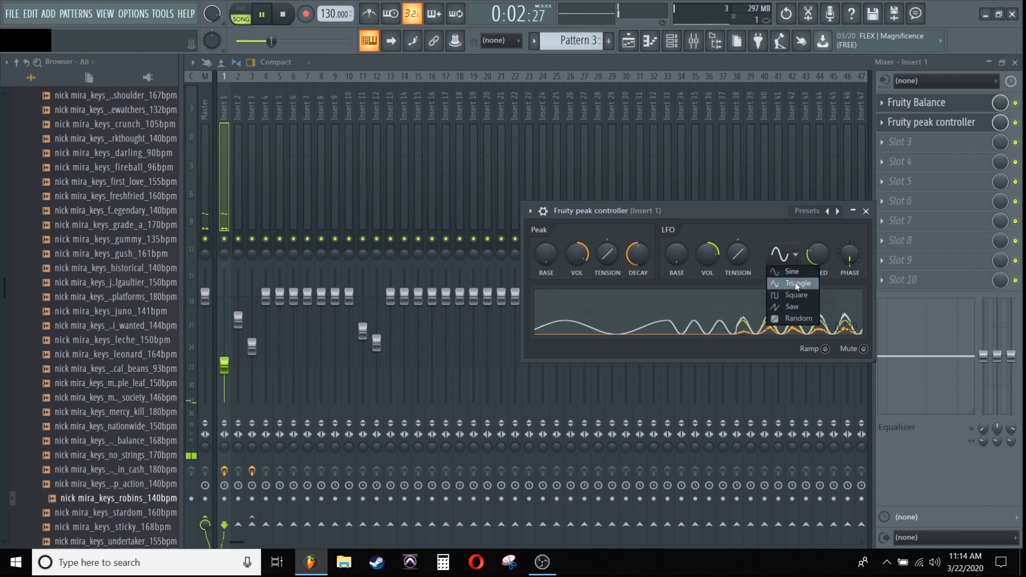
click(791, 306)
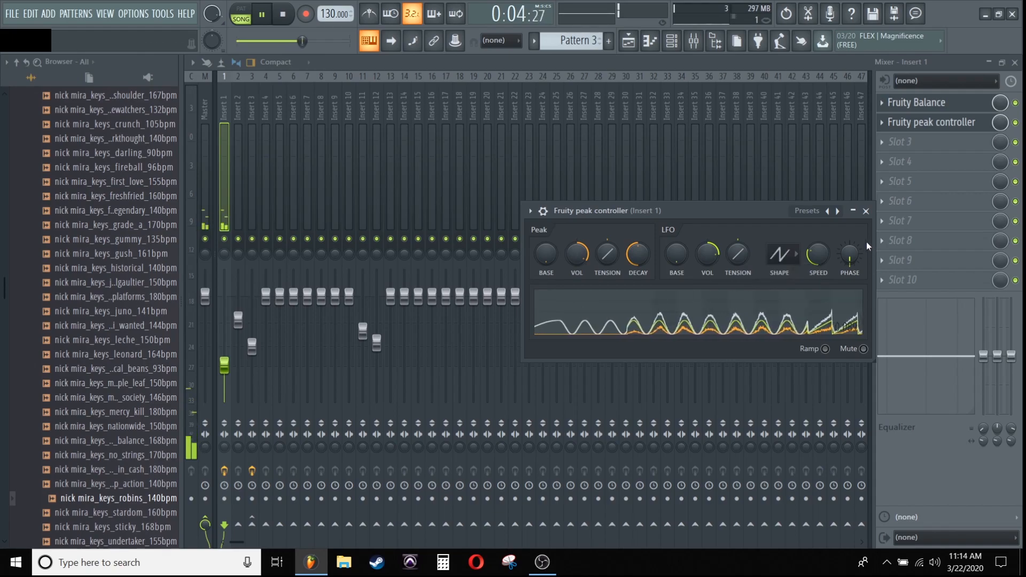
Lower the LFO tension and adjust the LFO volume to shape the pulsing, and close Fruity Peak Controller.
drag(737, 254, 738, 295)
mouse_move(707, 255)
mouse_down()
mouse_move(707, 233)
mouse_move(676, 249)
mouse_move(707, 261)
mouse_up()
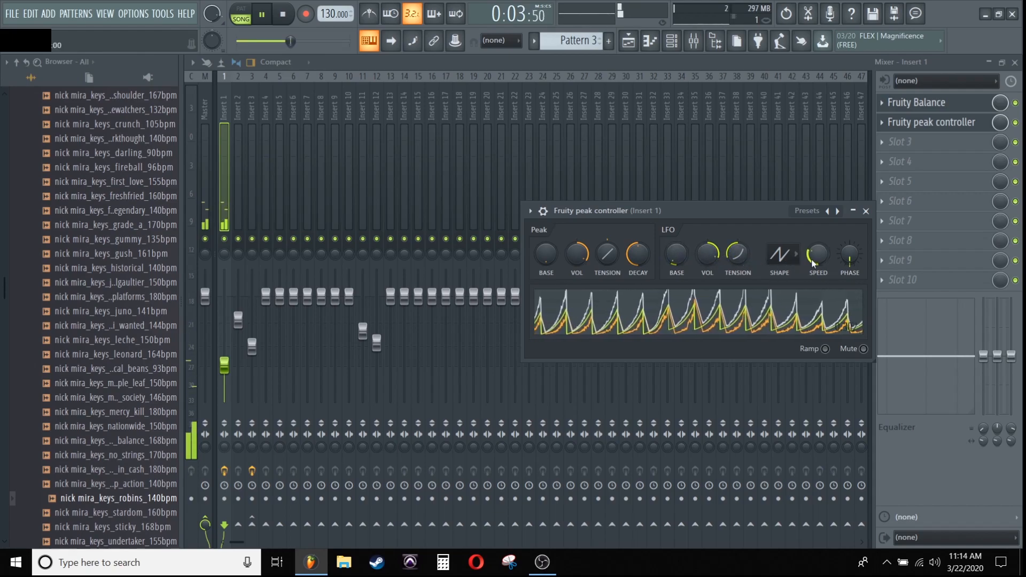
click(866, 211)
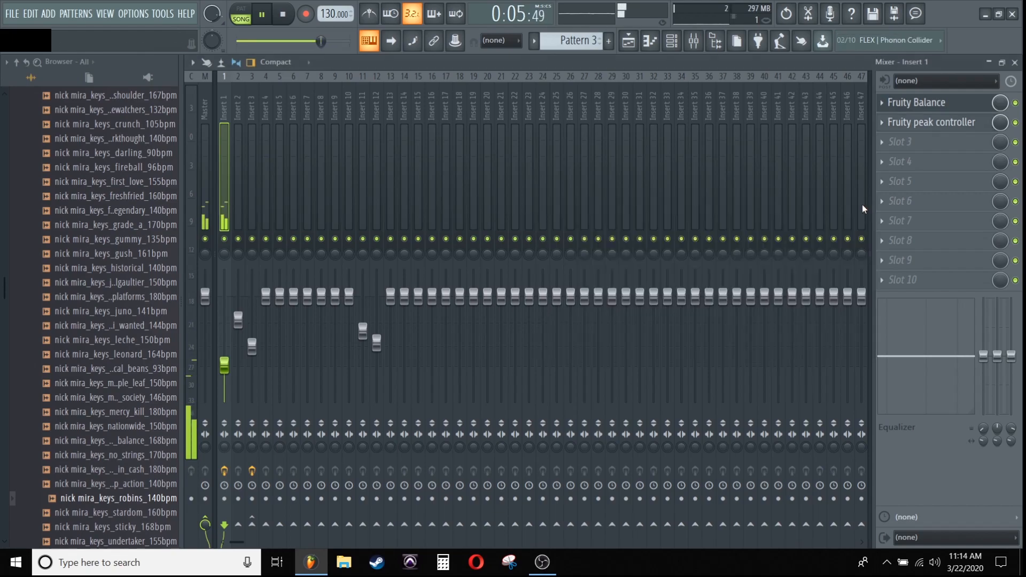
Unmute Track 6 in the playlist and play the modulated Pattern 3 together with Pattern 4.
click(692, 42)
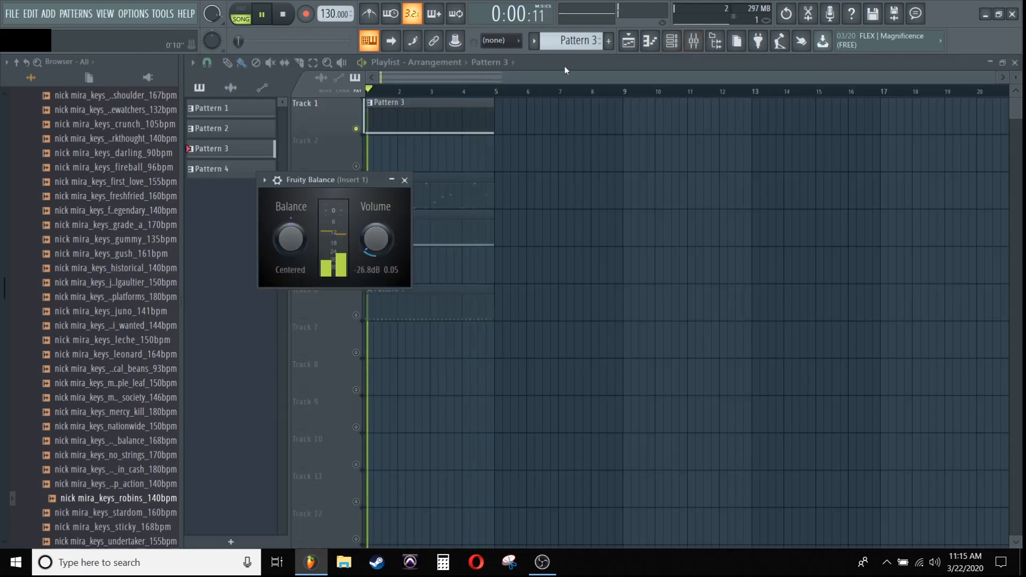
key(space)
click(357, 315)
key(space)
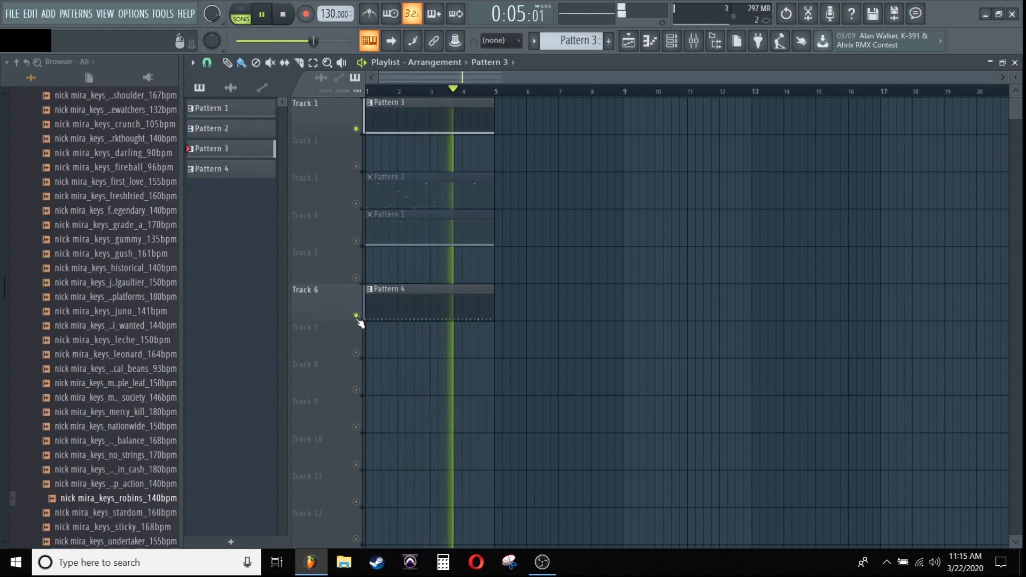
key(space)
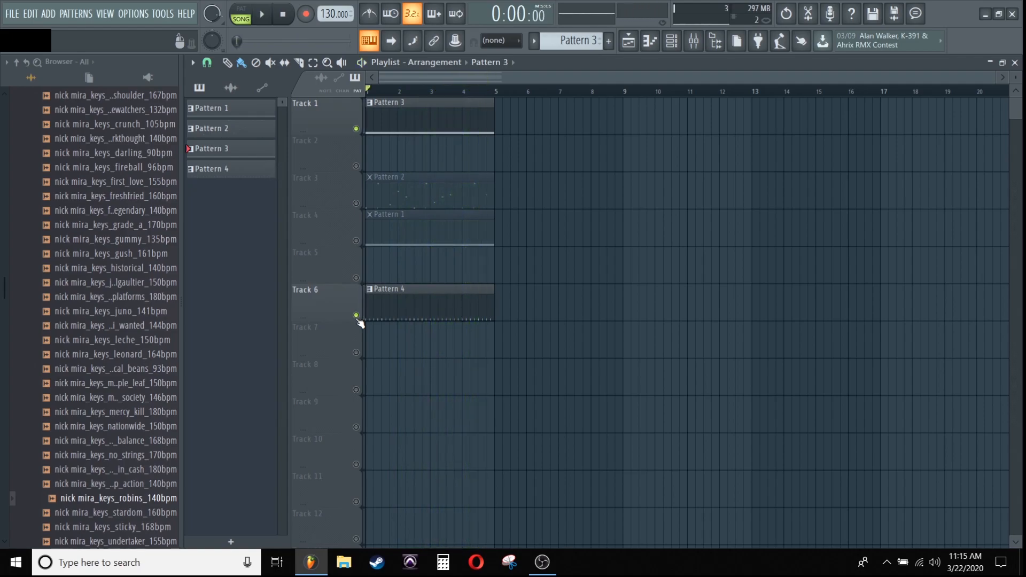
Mute Tracks 1 and 6, select Pattern 2, and unmute Track 3 in the playlist.
click(356, 129)
click(356, 315)
click(679, 47)
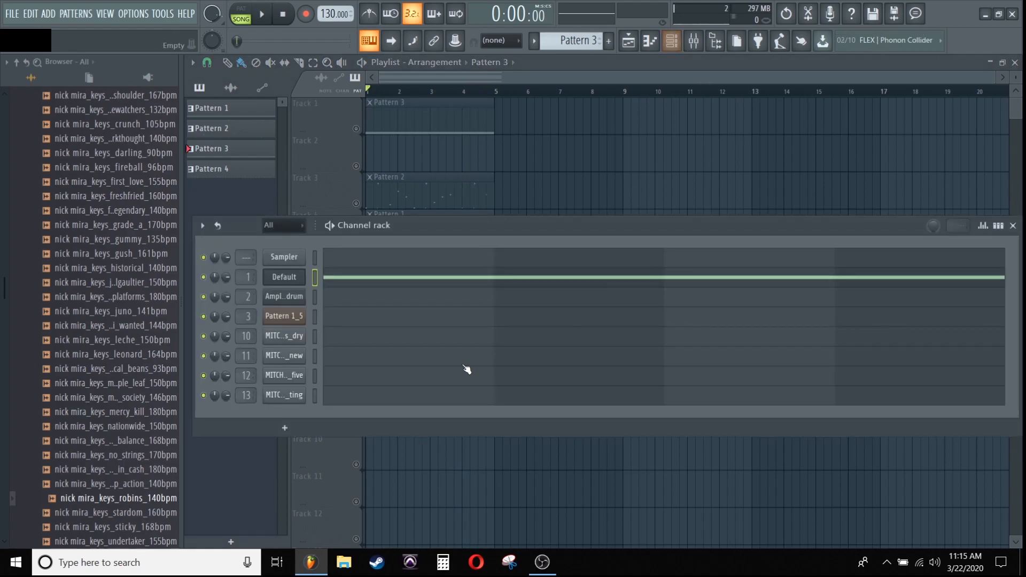
scroll(565, 41, up, 1)
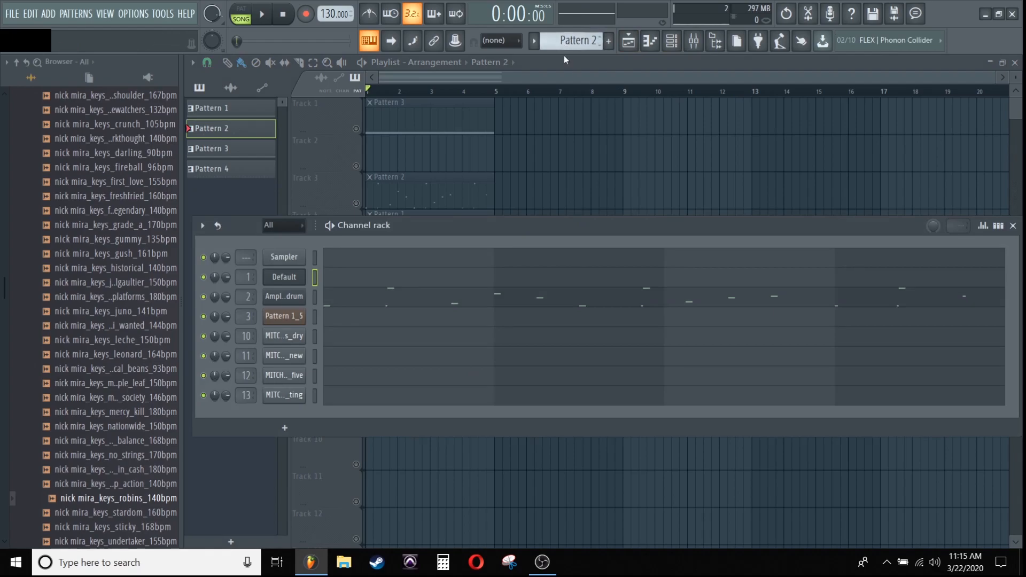
key(F6)
click(356, 204)
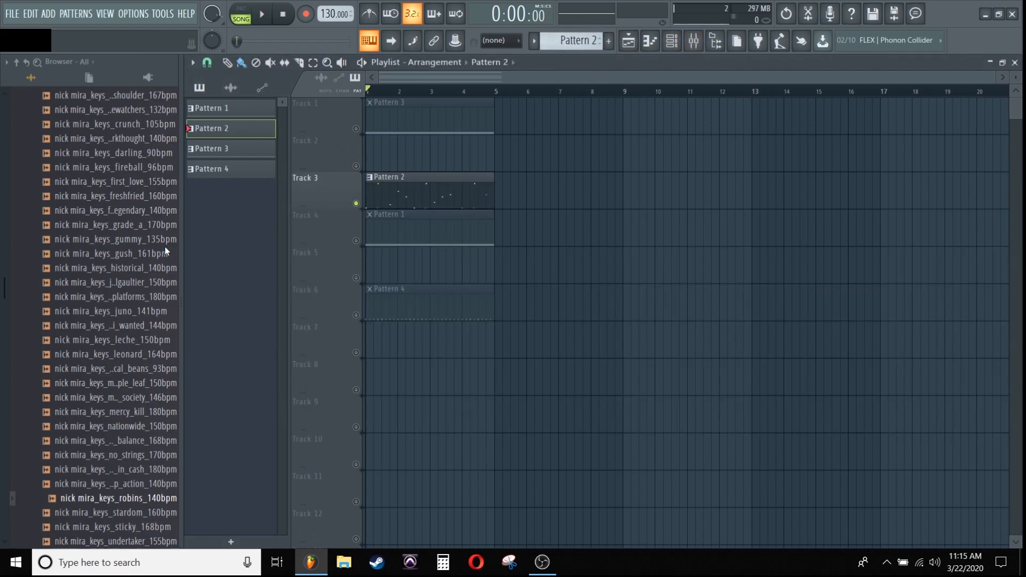
Browse the plugin database's generators to locate Ample Percussion Cloudrum.
scroll(97, 288, up, 15)
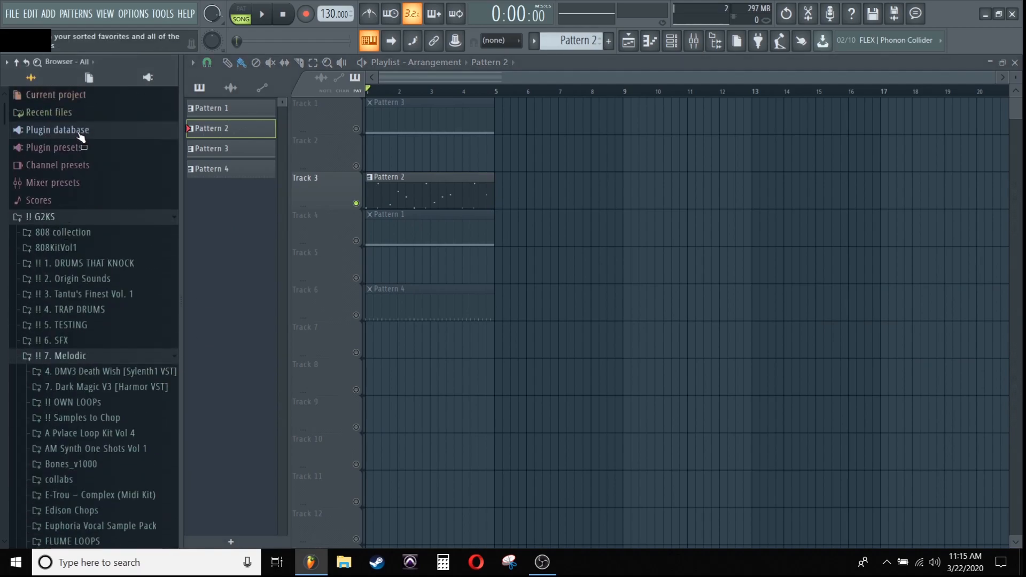
click(81, 133)
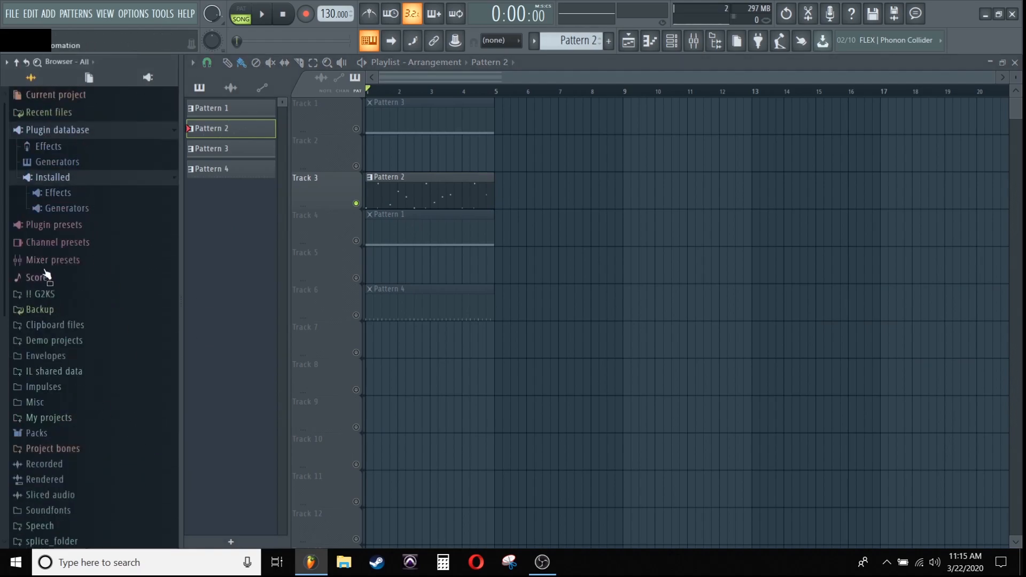
click(61, 208)
click(64, 163)
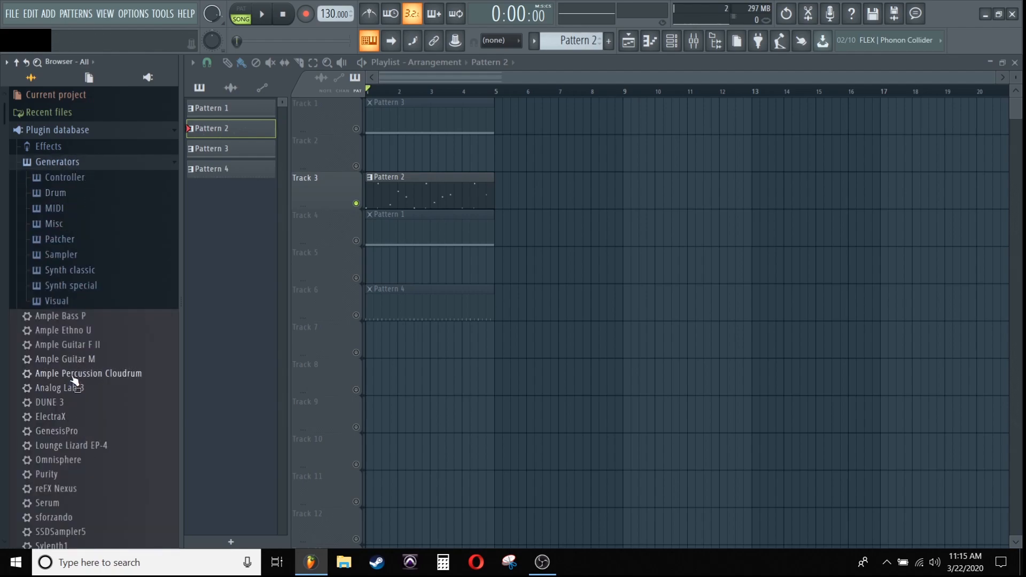
Inspect the Ample Percussion Cloudrum channel with its Mute and Short preset and its notes in Pattern 2, and close all plugin windows.
click(671, 40)
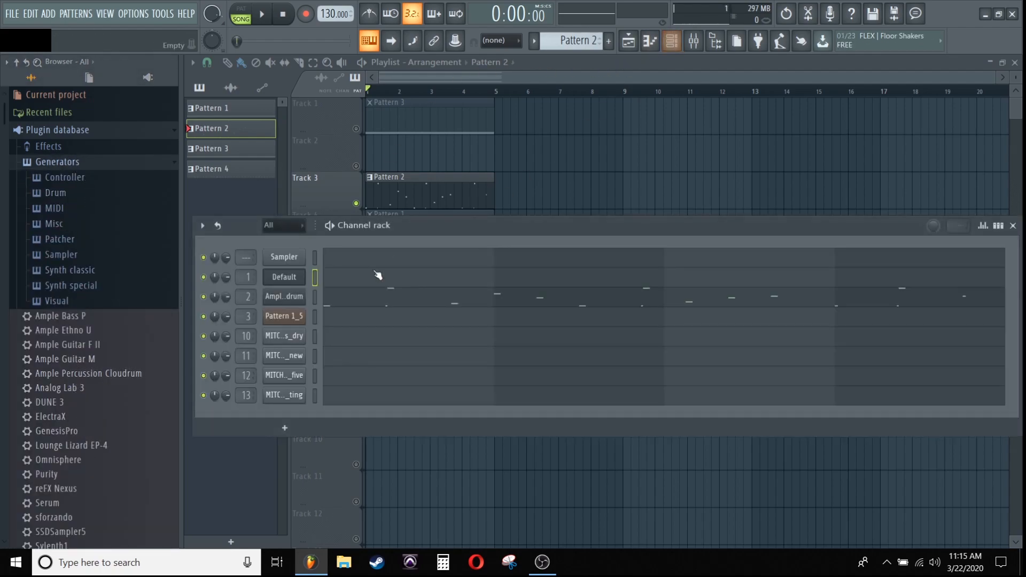
click(273, 297)
drag(515, 93, 571, 93)
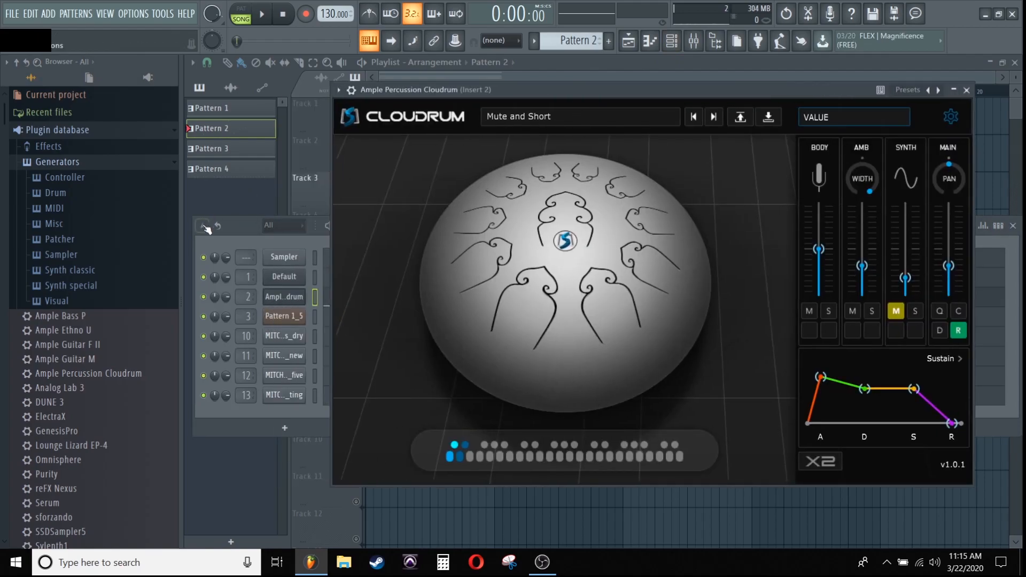
click(238, 229)
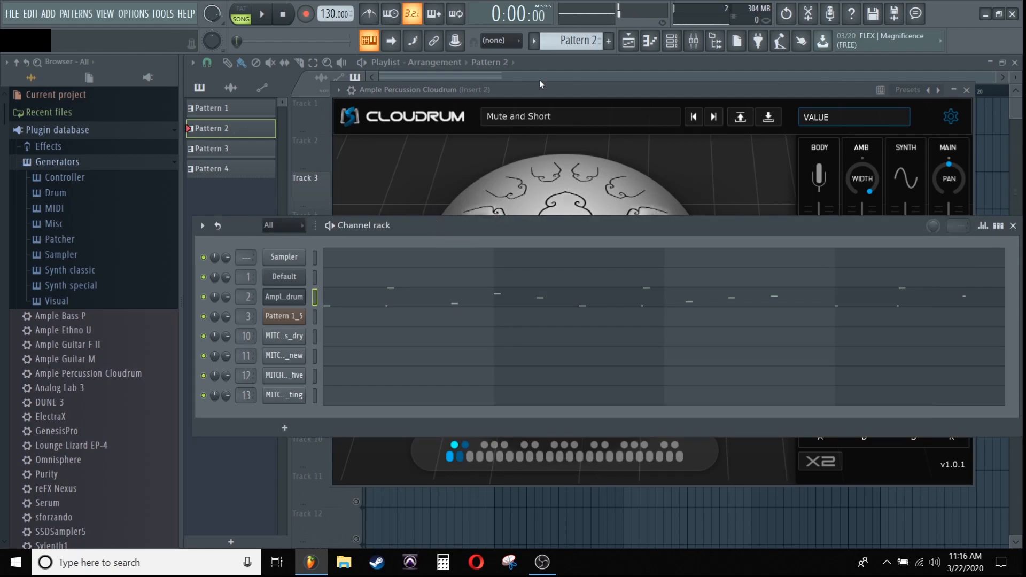
key(F12)
Play Track 3 on its own, and play it again with Track 6 unmuted.
key(space)
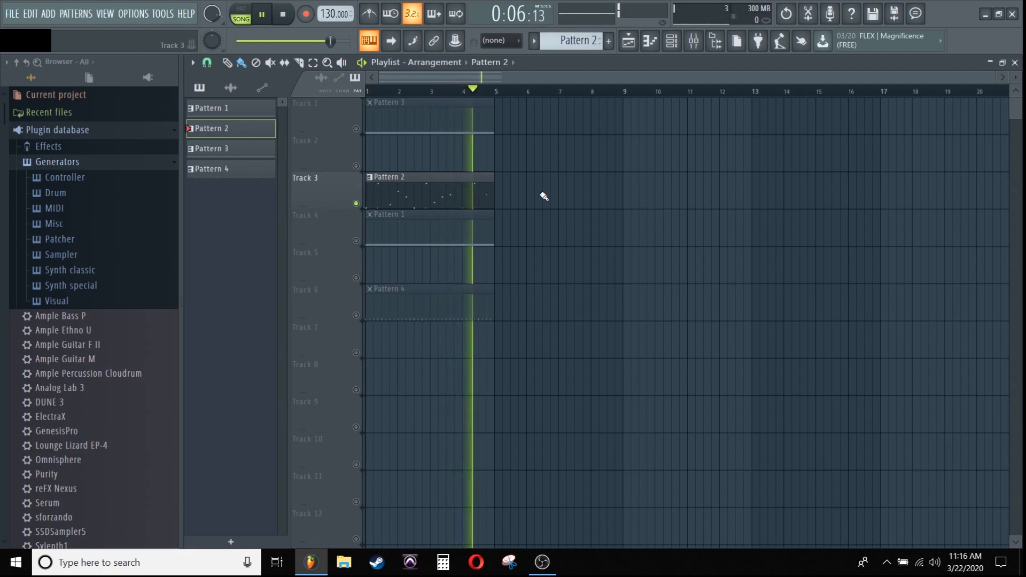
key(space)
click(357, 316)
key(space)
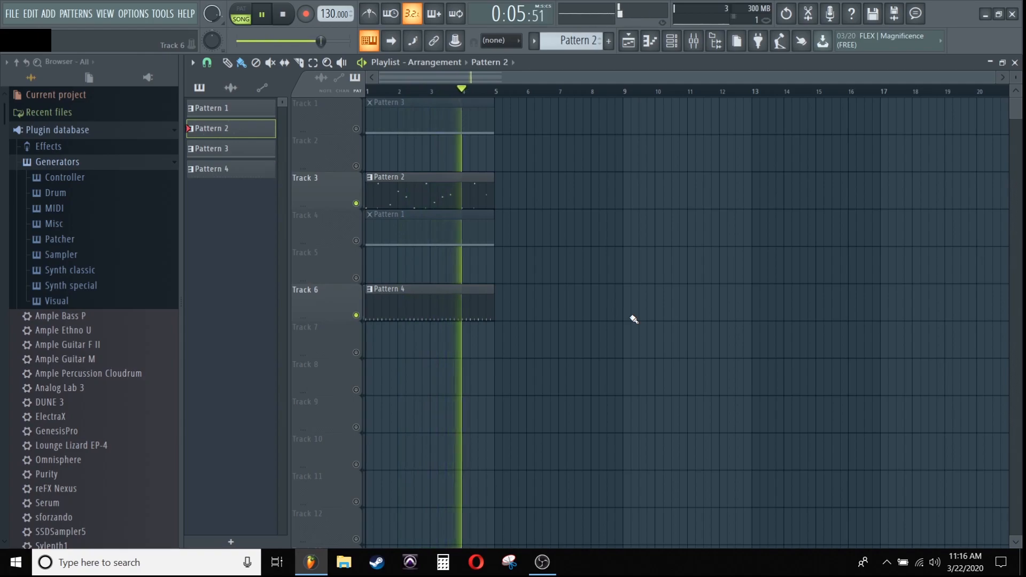
key(space)
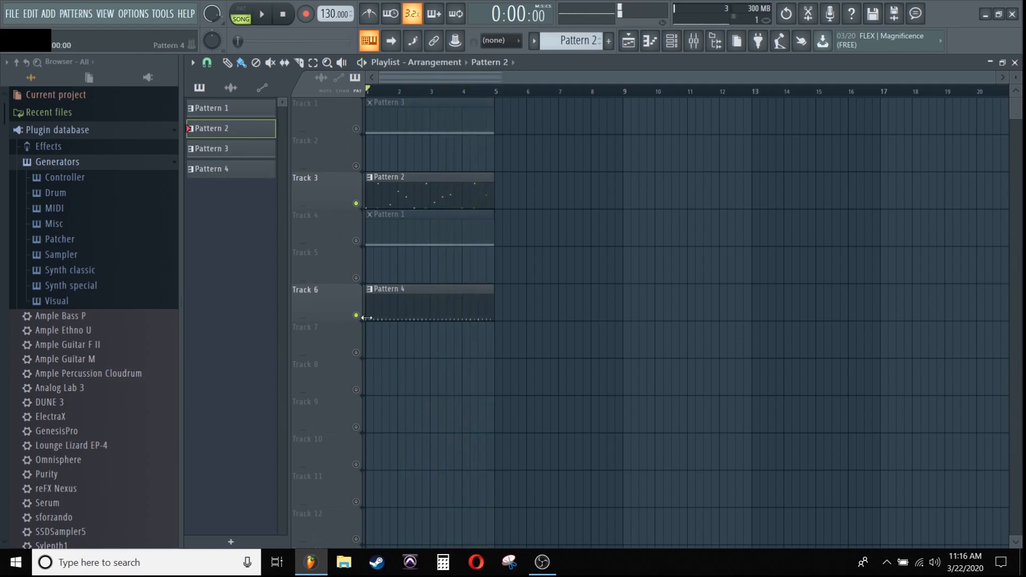
Mute Tracks 6 and 3 in the playlist and check the empty effect slots of Insert 2.
click(355, 315)
click(356, 203)
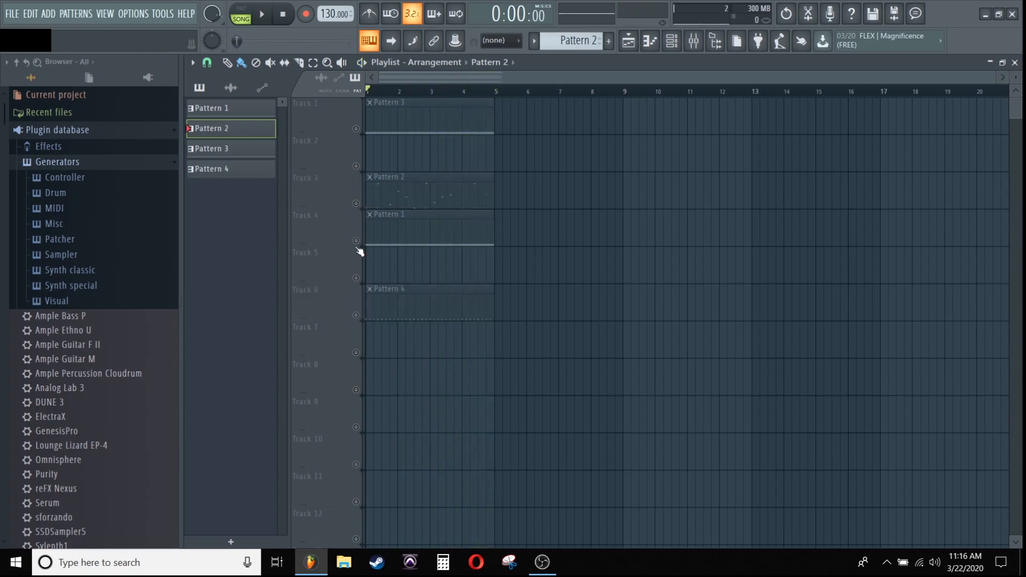
click(694, 43)
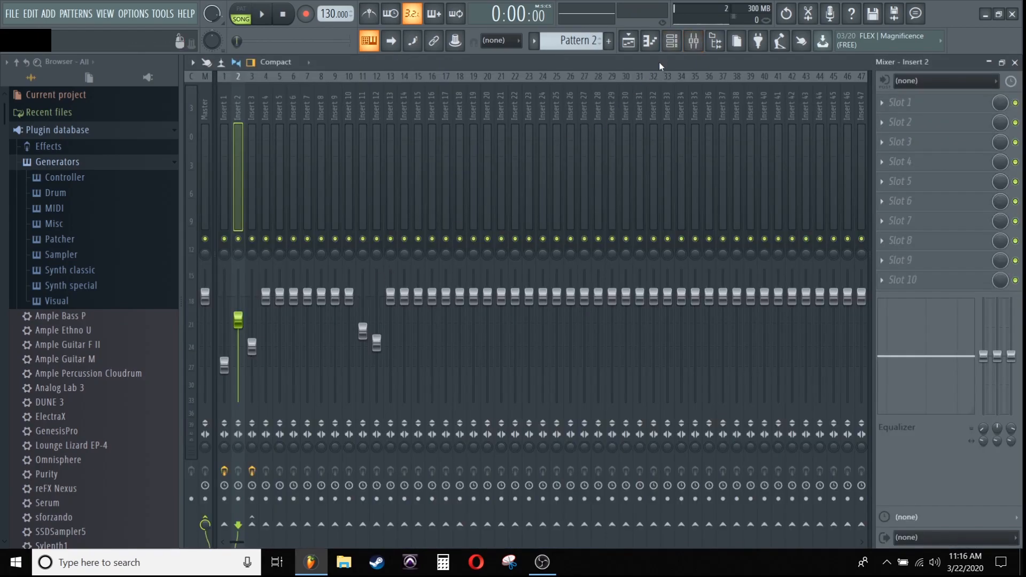
click(694, 43)
Inspect the Fruity Granulizer settings of the Pattern 1_5 channel and close its window.
click(671, 40)
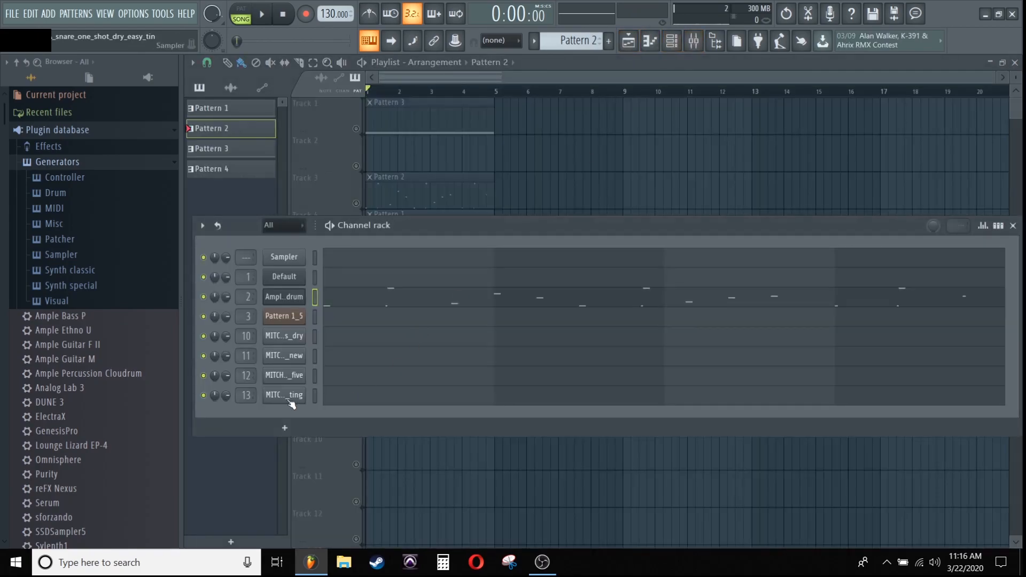
click(285, 321)
click(286, 320)
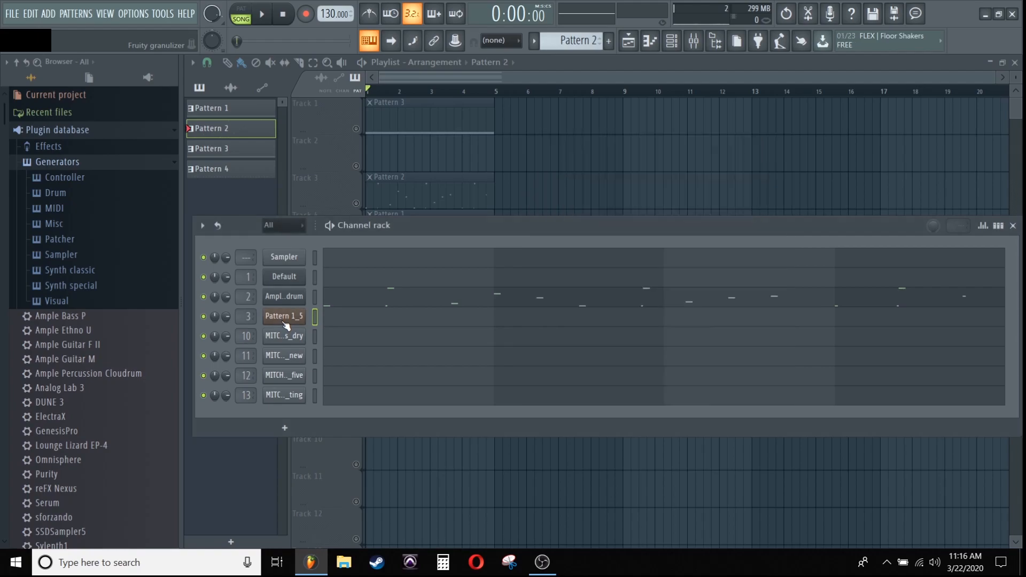
click(282, 225)
click(288, 321)
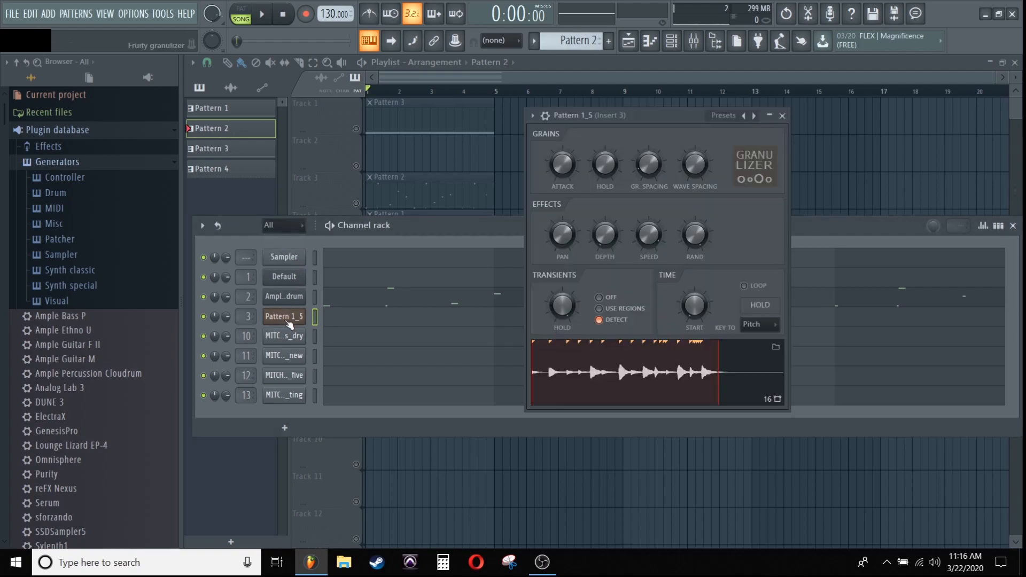
drag(635, 119, 562, 122)
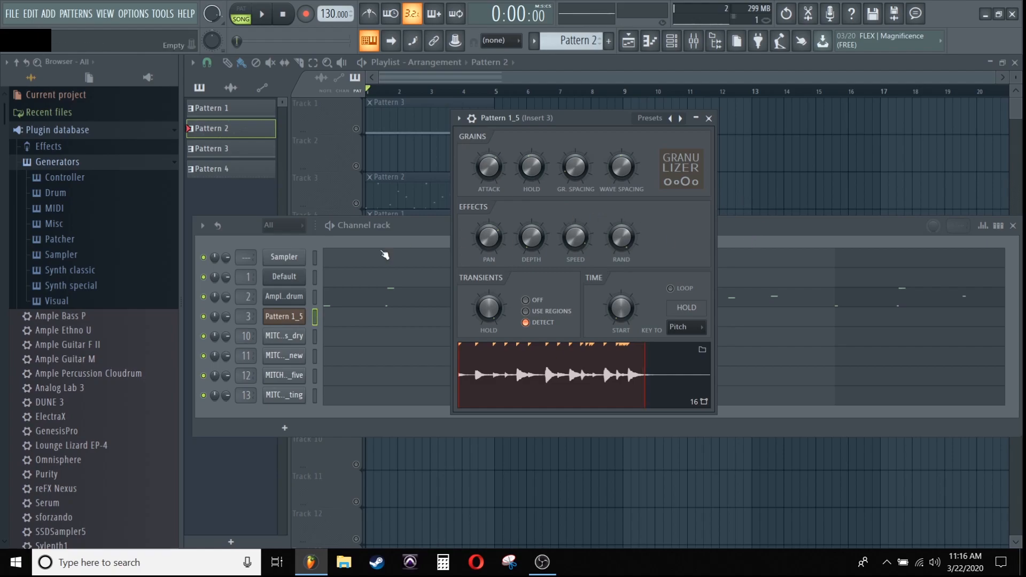
click(300, 320)
click(302, 319)
click(283, 321)
Unmute Track 4 and play the granulized Pattern 1 on its own.
click(356, 240)
key(space)
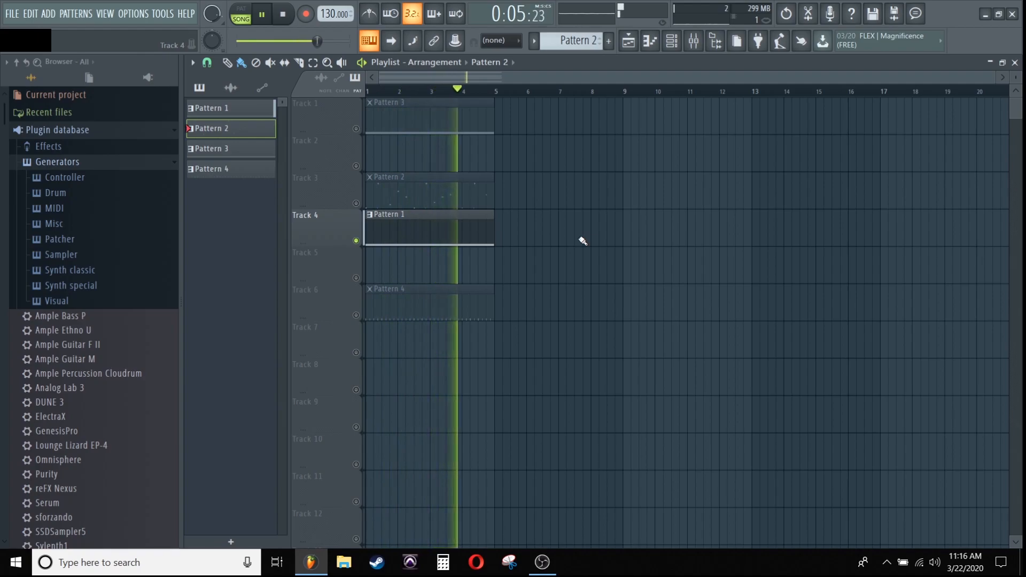
key(space)
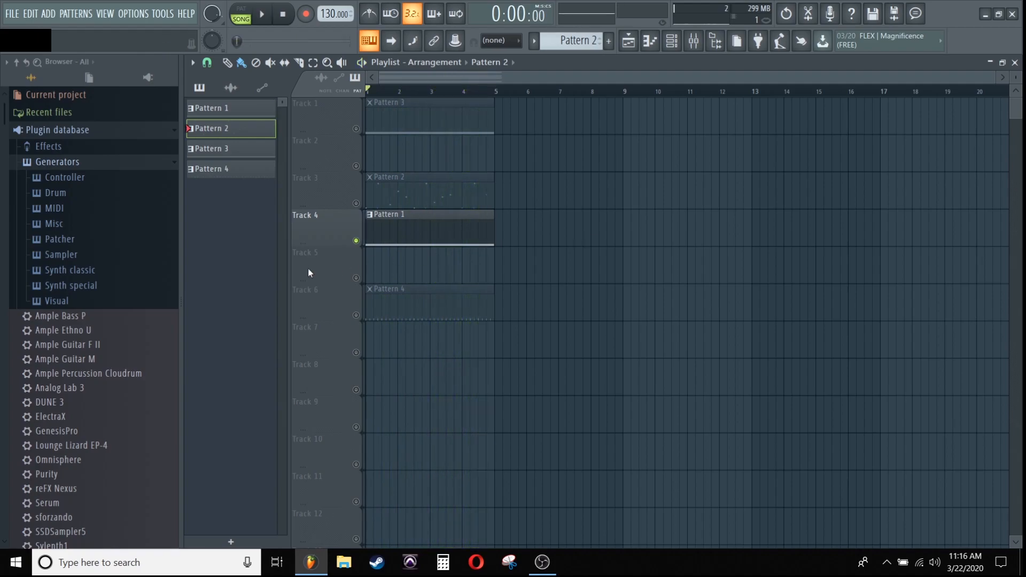
Unmute Track 3, play it together with Track 4, and bring up the mixer at Insert 3.
click(356, 204)
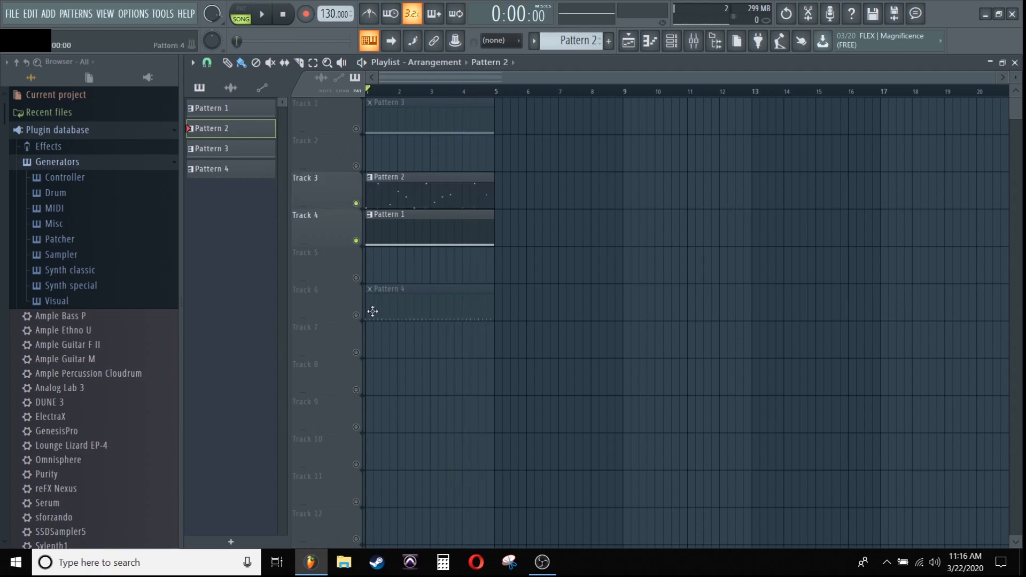
key(space)
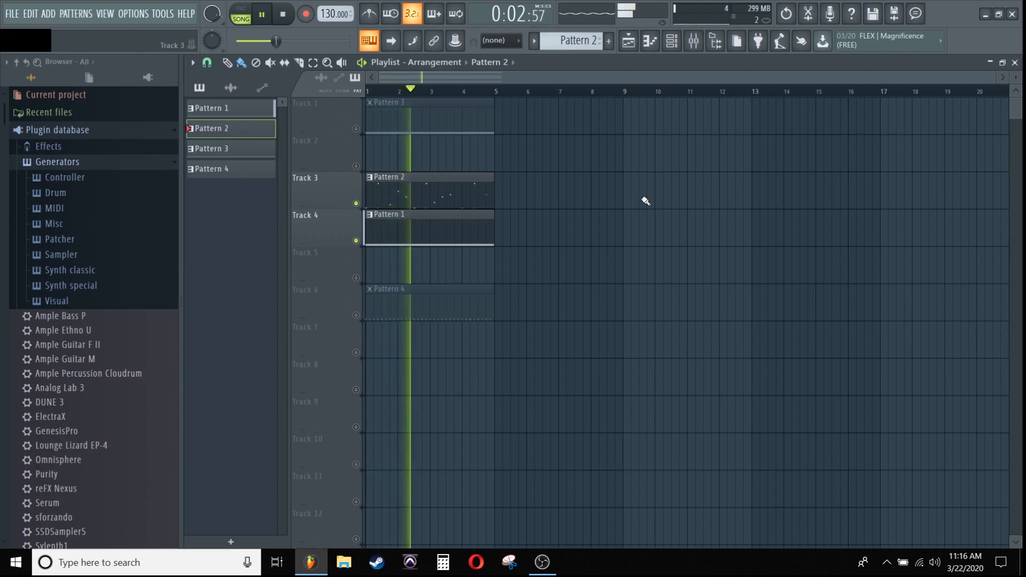
click(696, 47)
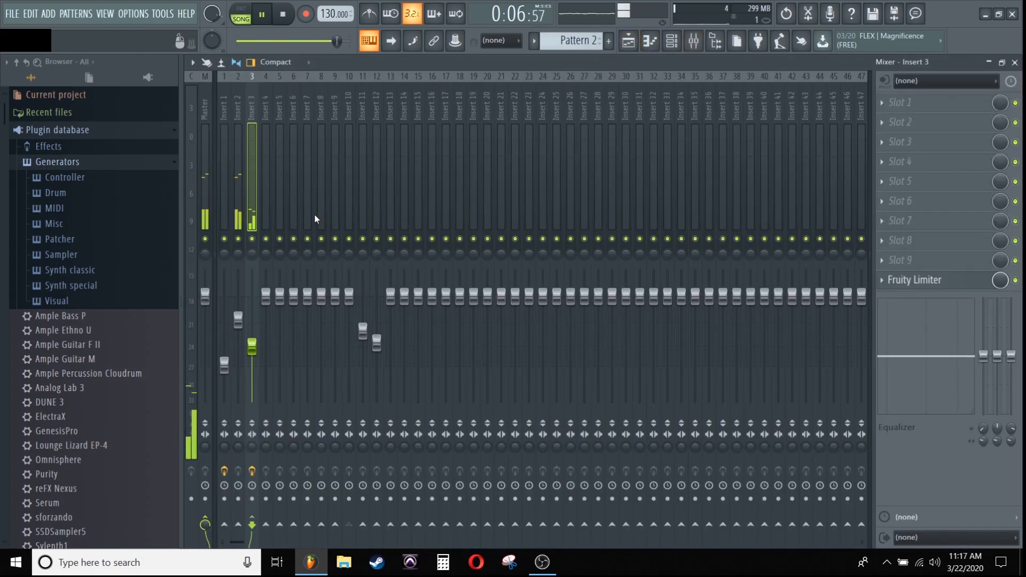
key(space)
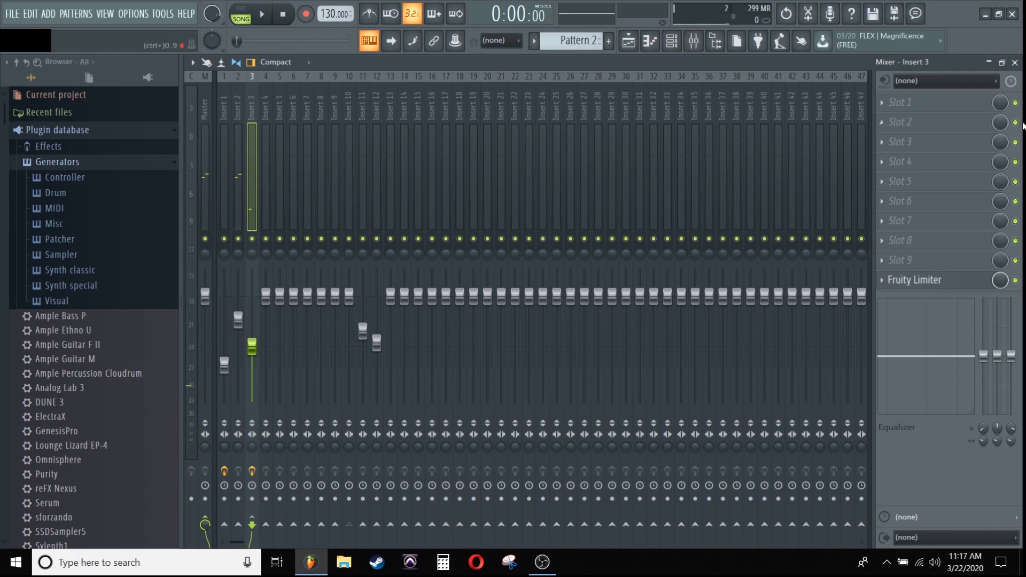
Add Fruity Stereo Shaper to slot 1 of Insert 3, audition the song with it, and close its window.
click(929, 102)
click(802, 103)
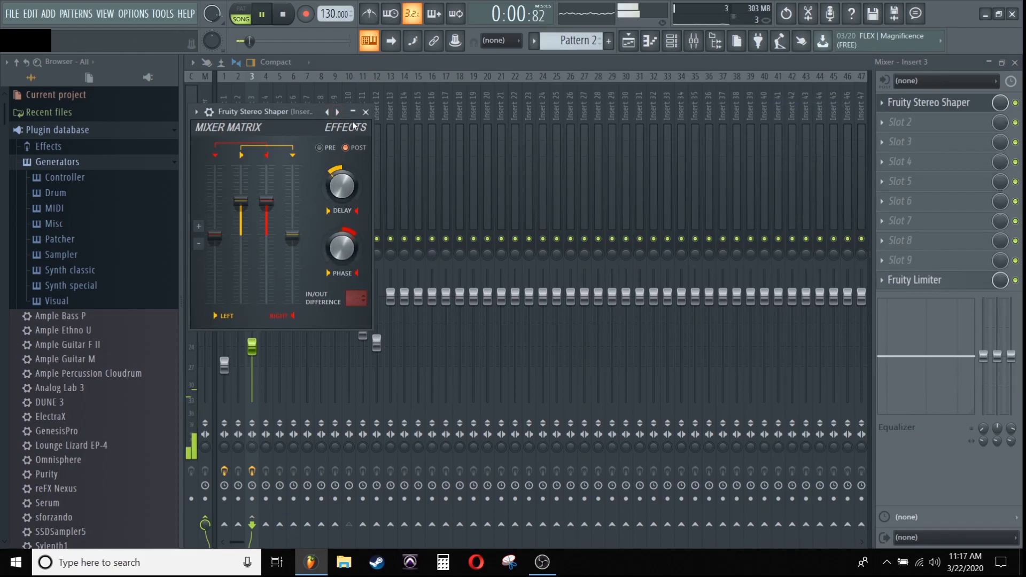
click(366, 112)
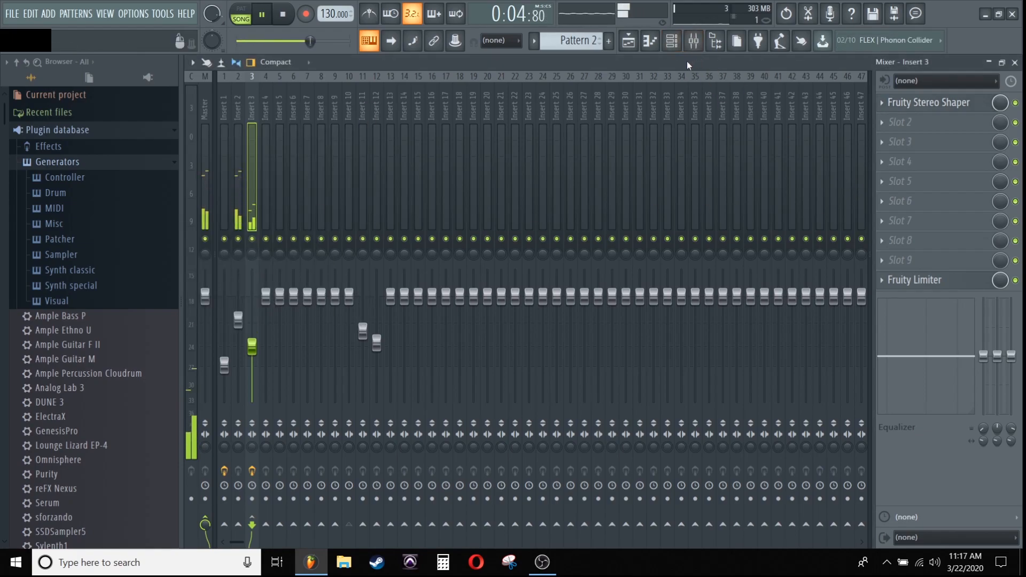
key(space)
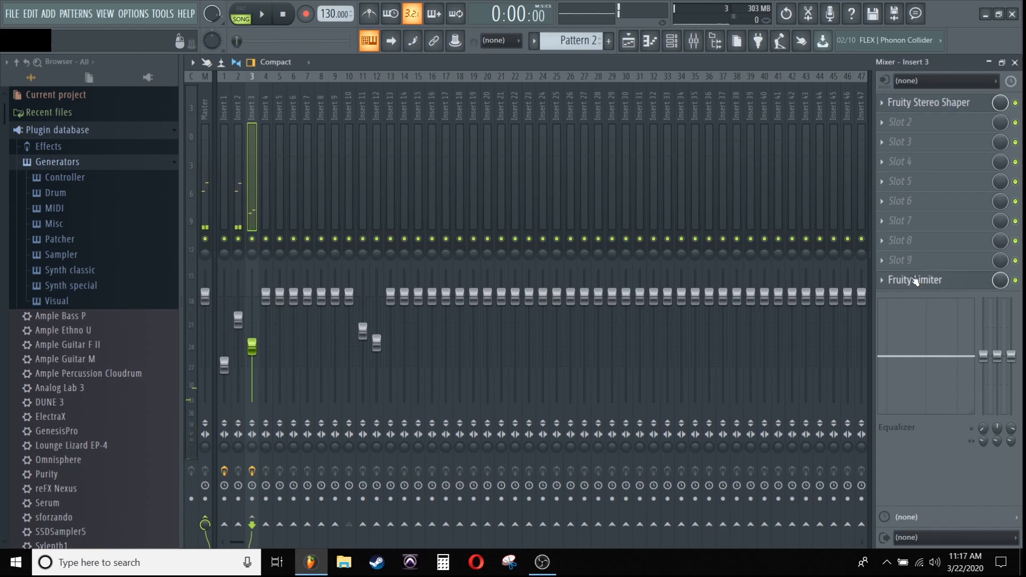
Add Fruity Compressor to slot 6 of Insert 3 with a threshold of -41.4 dB and a ratio of 8.3:1.
click(903, 220)
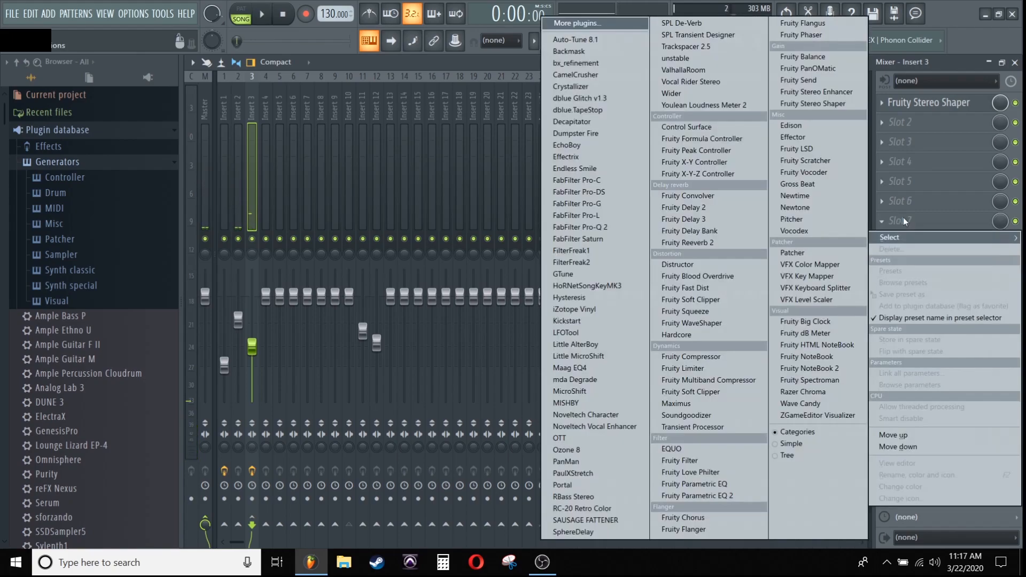
click(899, 63)
click(923, 279)
click(921, 278)
click(904, 204)
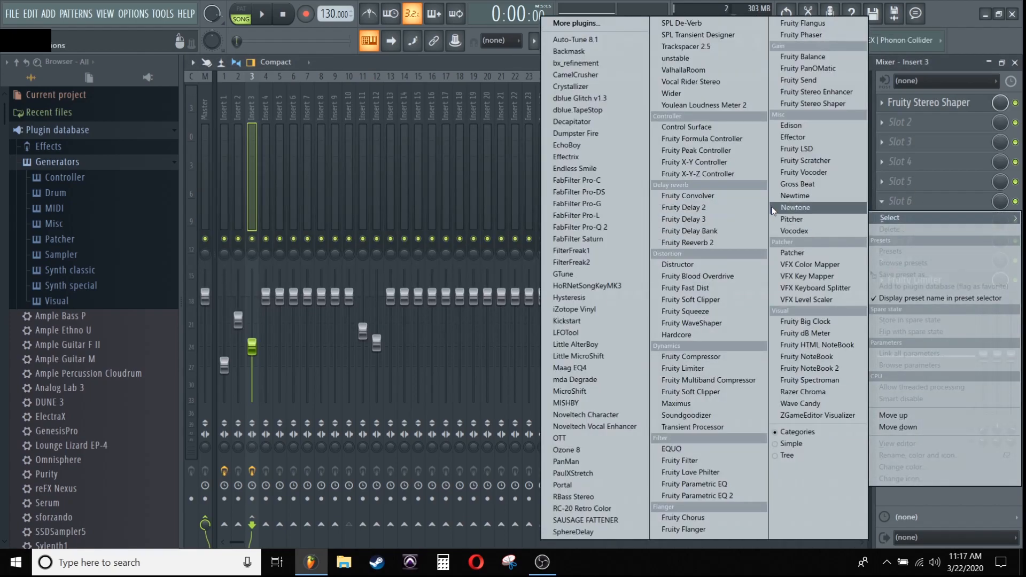
click(694, 357)
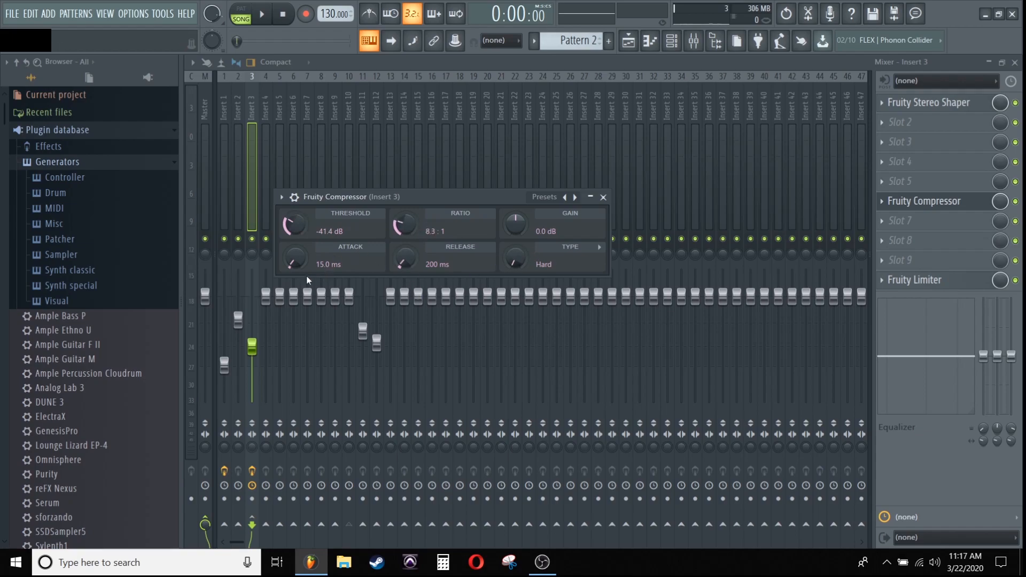
Set the compressor's gain to 15.4 dB, attack to 13.5 ms, release to 145 ms and type to Soft while the song plays.
key(space)
drag(478, 196, 495, 196)
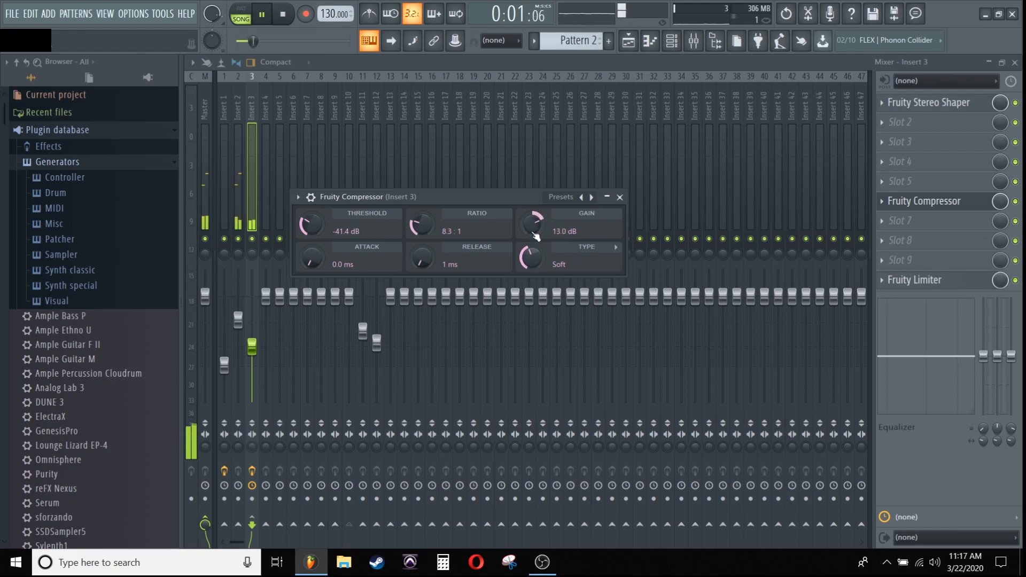
drag(422, 259, 434, 263)
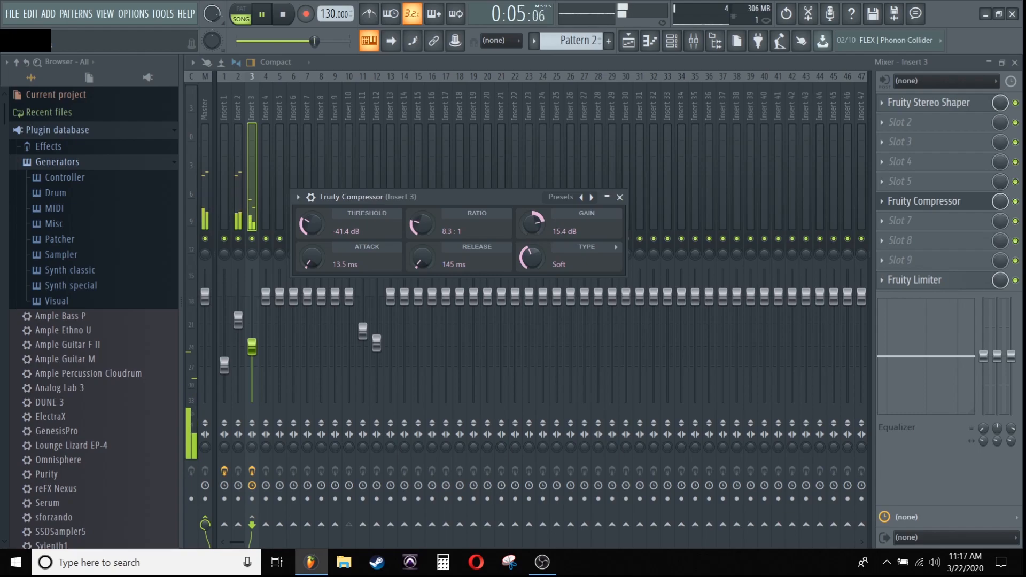
Close the compressor window, bring up the channel rack over the mixer and stop the song.
click(620, 198)
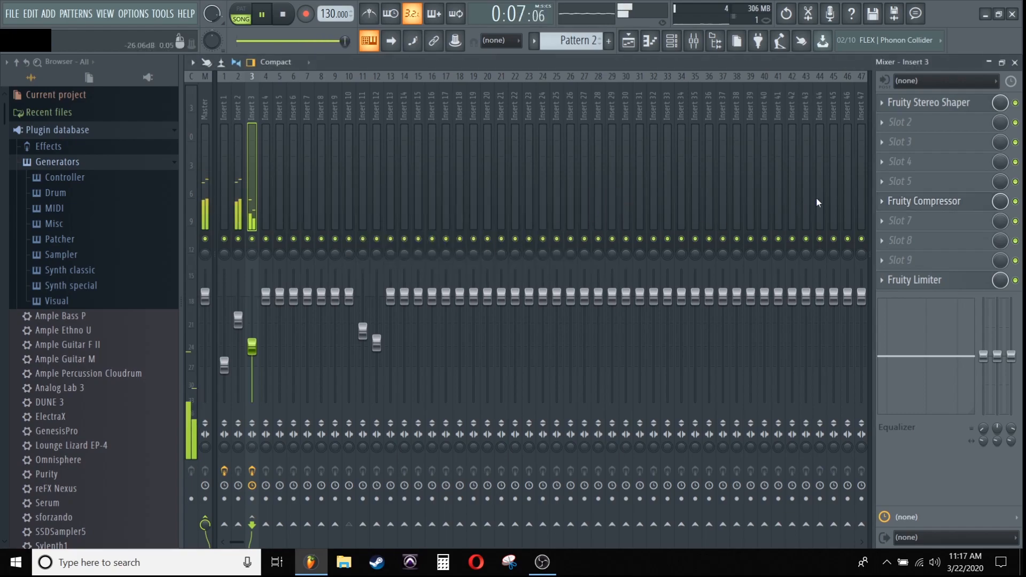
click(670, 43)
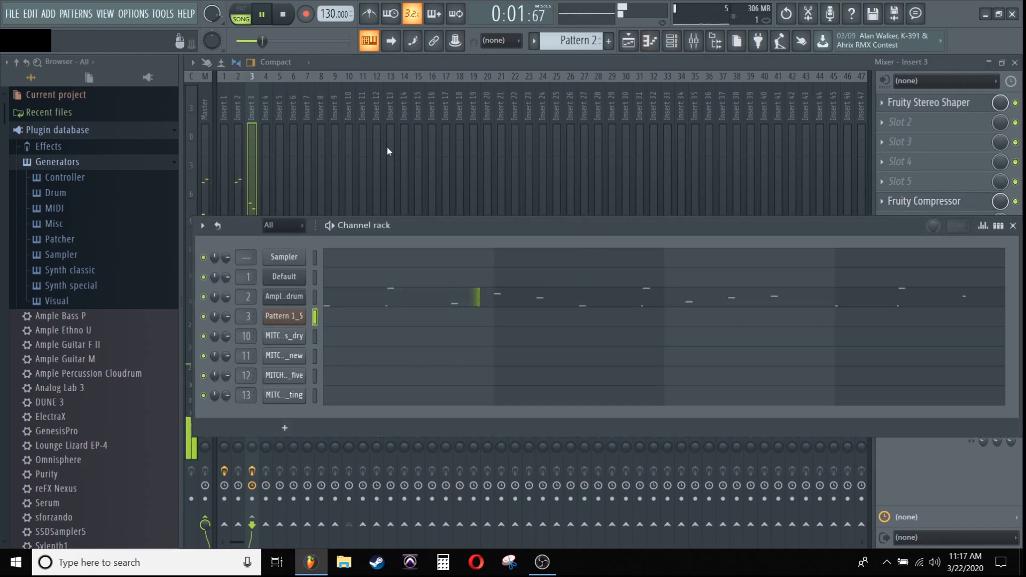
key(space)
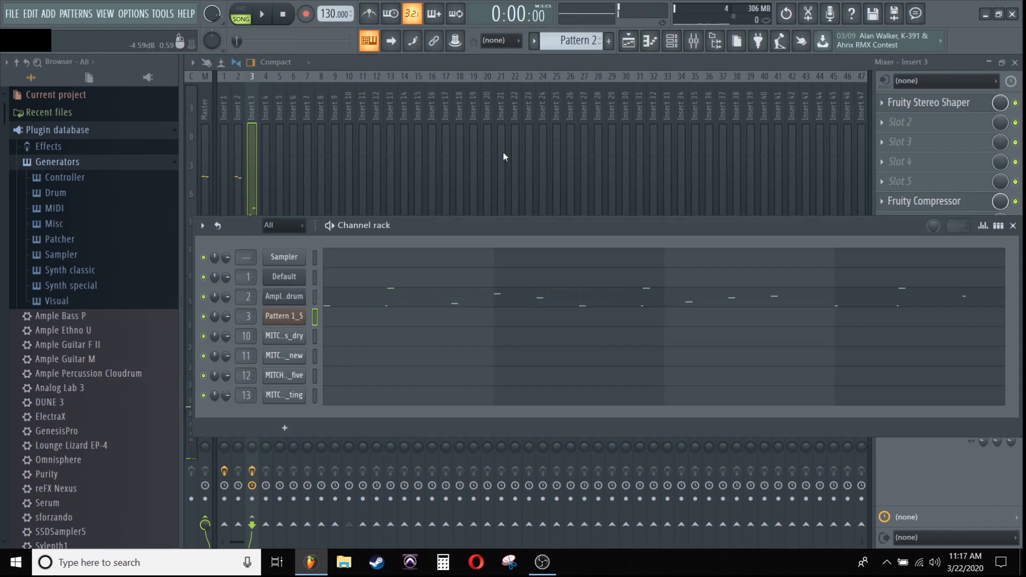
Return to the playlist, unmute Track 6 and play it together with Tracks 3 and 4.
click(640, 47)
click(358, 316)
key(space)
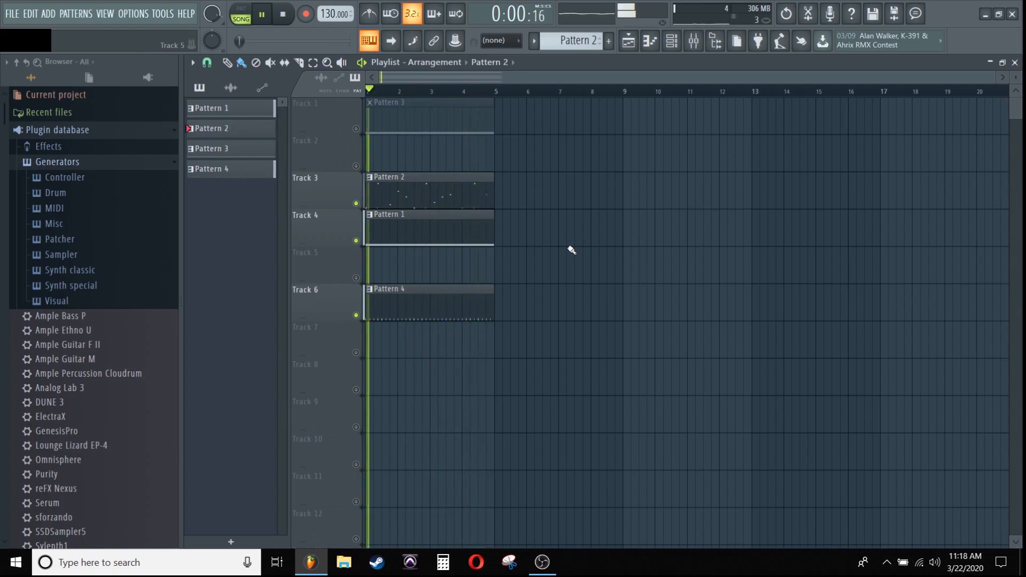
Stop the song, mute Tracks 3 and 4, unmute Track 1, and play it together with Track 6.
key(space)
click(356, 315)
click(356, 241)
click(356, 203)
click(356, 130)
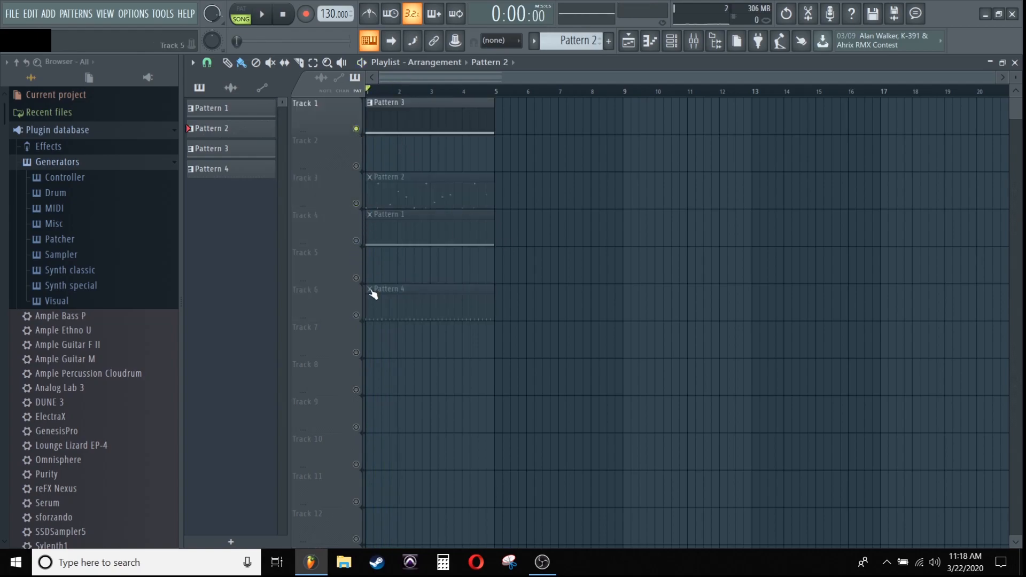
click(356, 316)
key(space)
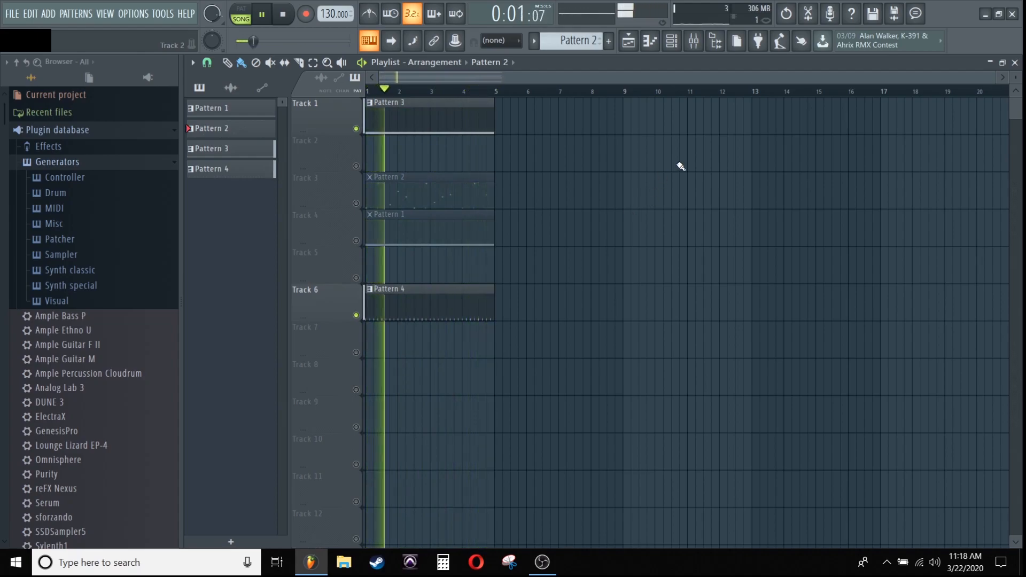
Examine the Fruity peak controller and Fruity Balance on Insert 1 while the song plays, and close both plugin windows.
click(693, 40)
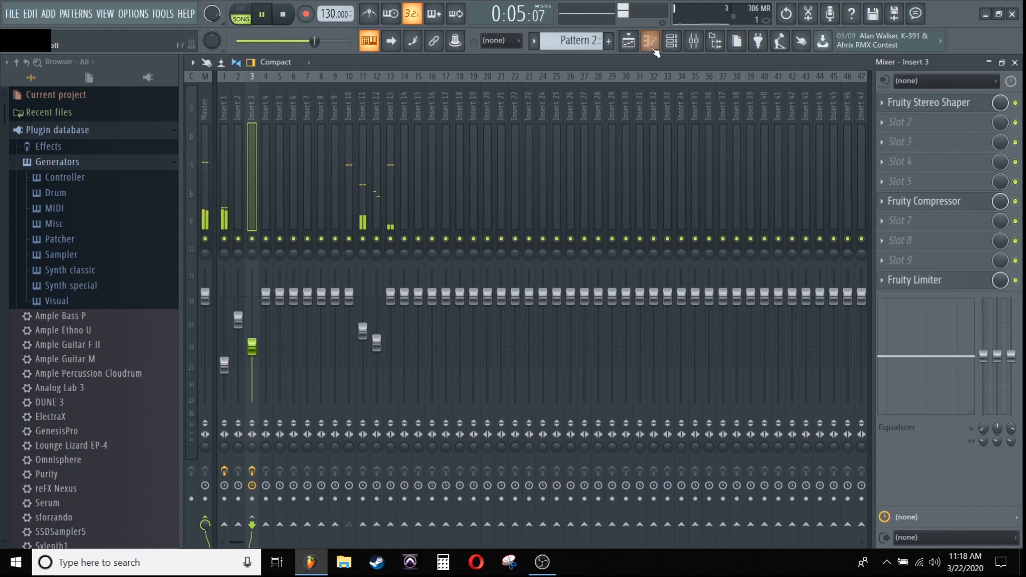
click(226, 140)
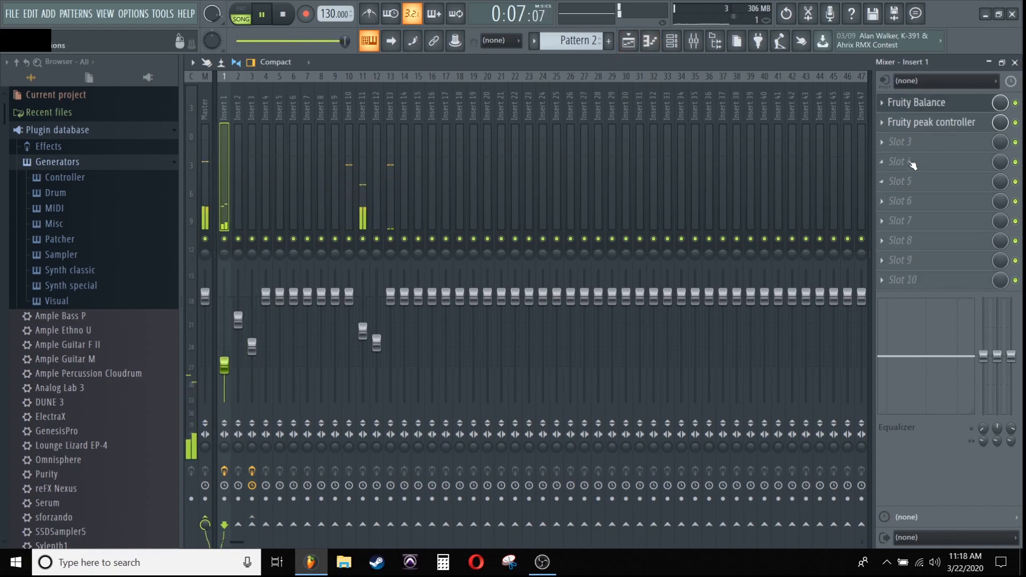
click(925, 123)
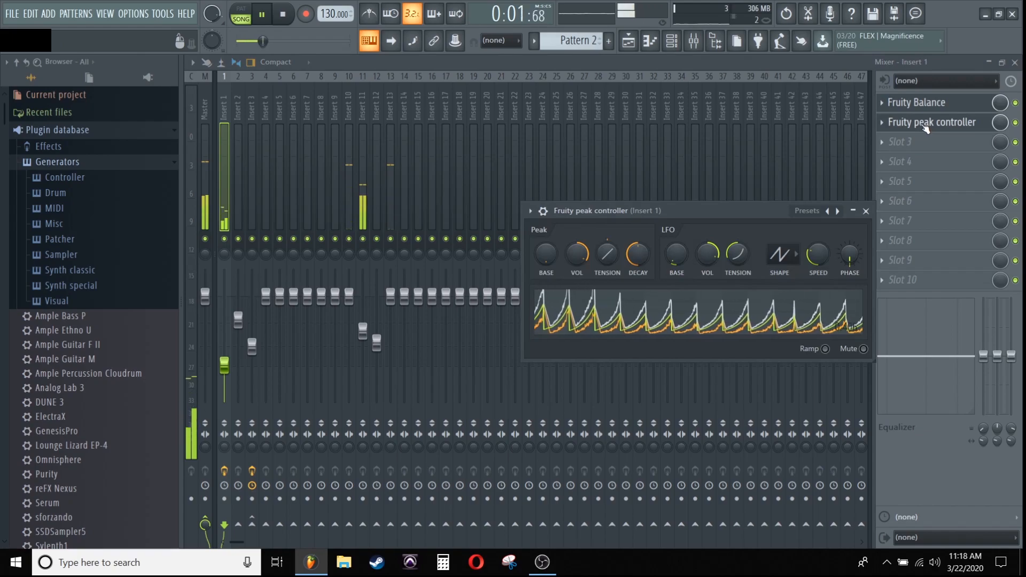
click(929, 105)
click(928, 105)
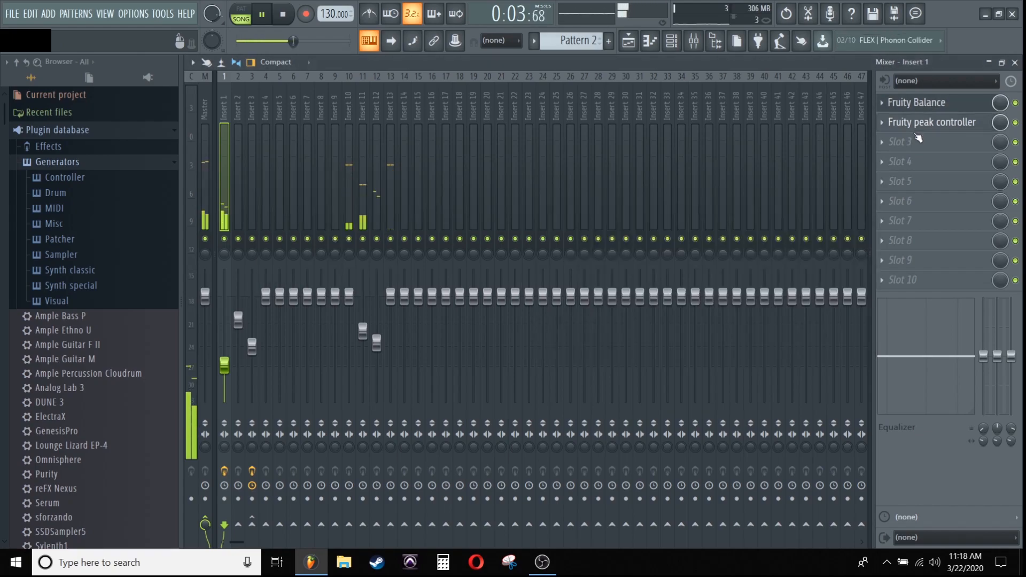
click(921, 123)
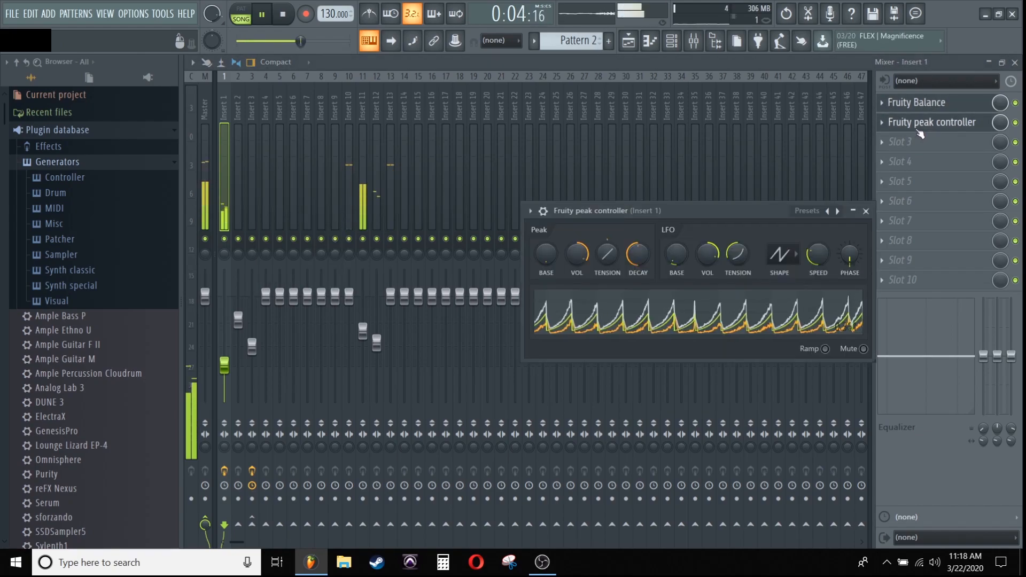
click(1015, 62)
drag(673, 209, 633, 166)
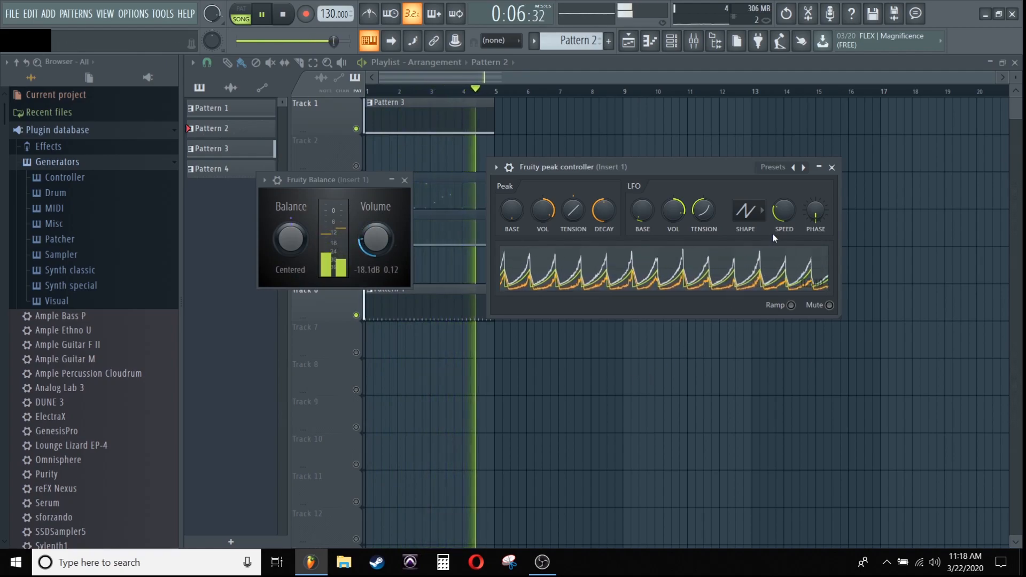
click(832, 168)
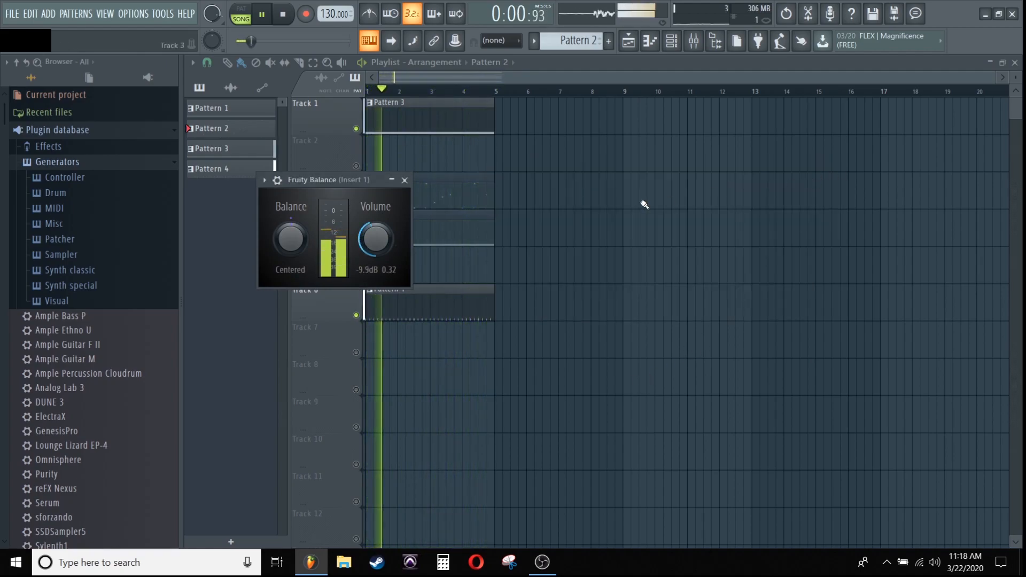
click(405, 180)
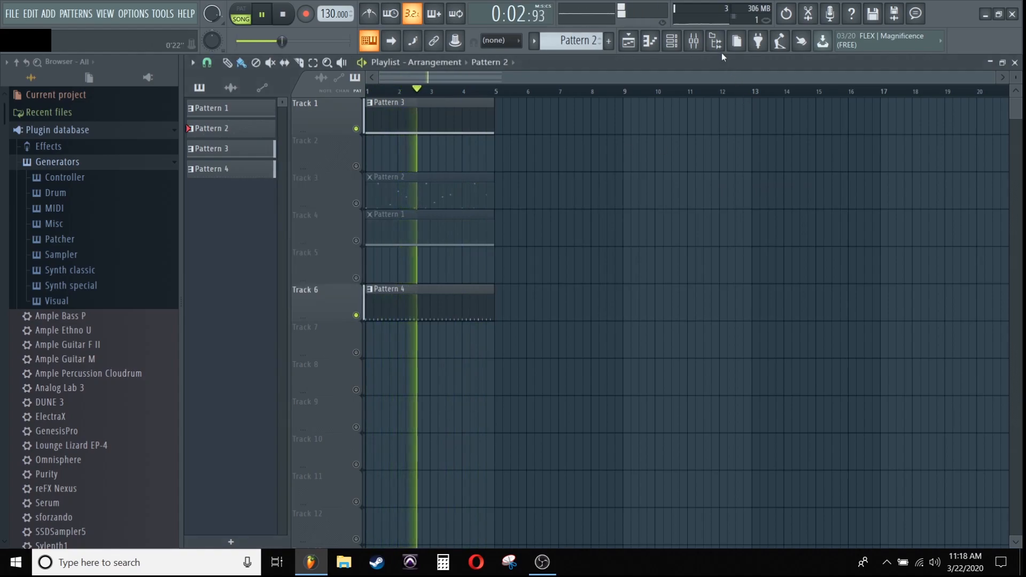
Check the mixer during playback, return to the playlist, stop the song, and mute Tracks 6 and 1.
click(694, 40)
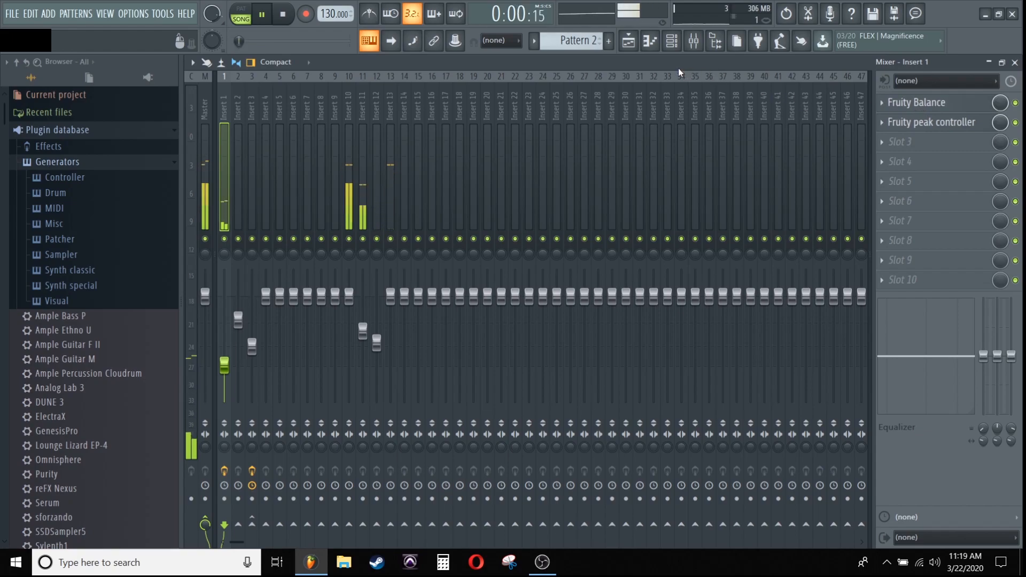
click(633, 47)
key(space)
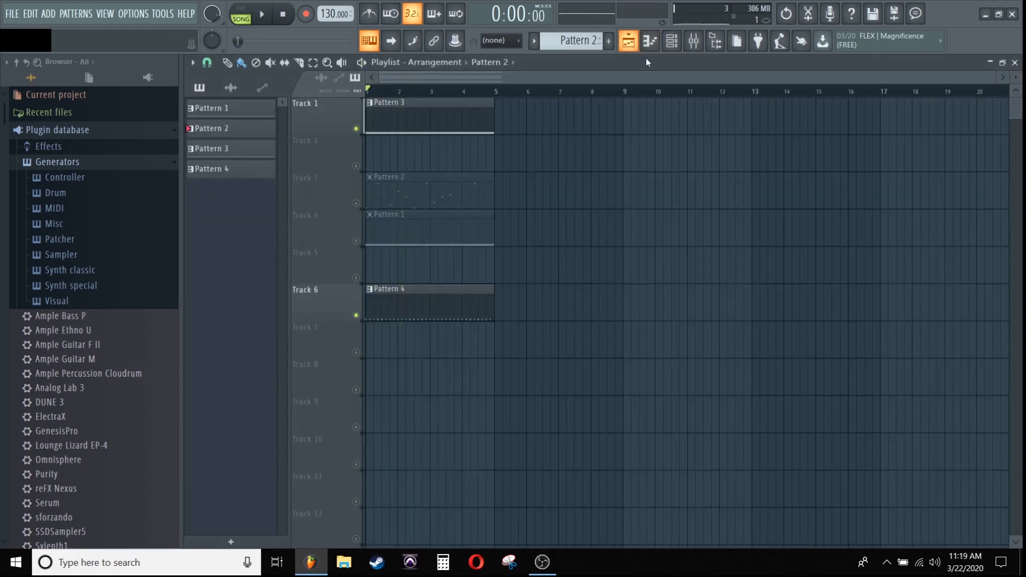
click(356, 315)
click(355, 129)
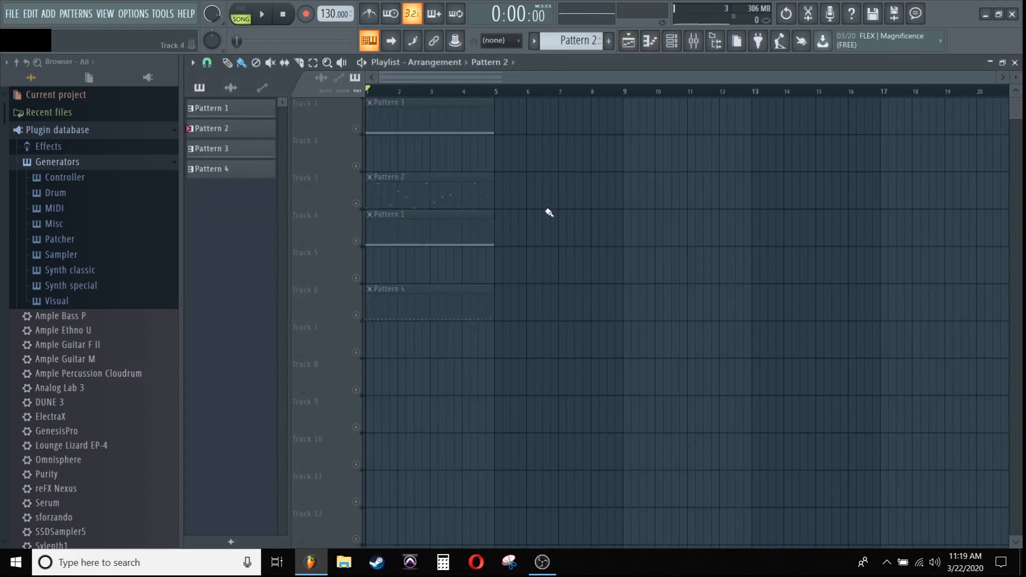
Open the recent project bushido.flp, choosing to save the changes to the current project.
click(11, 15)
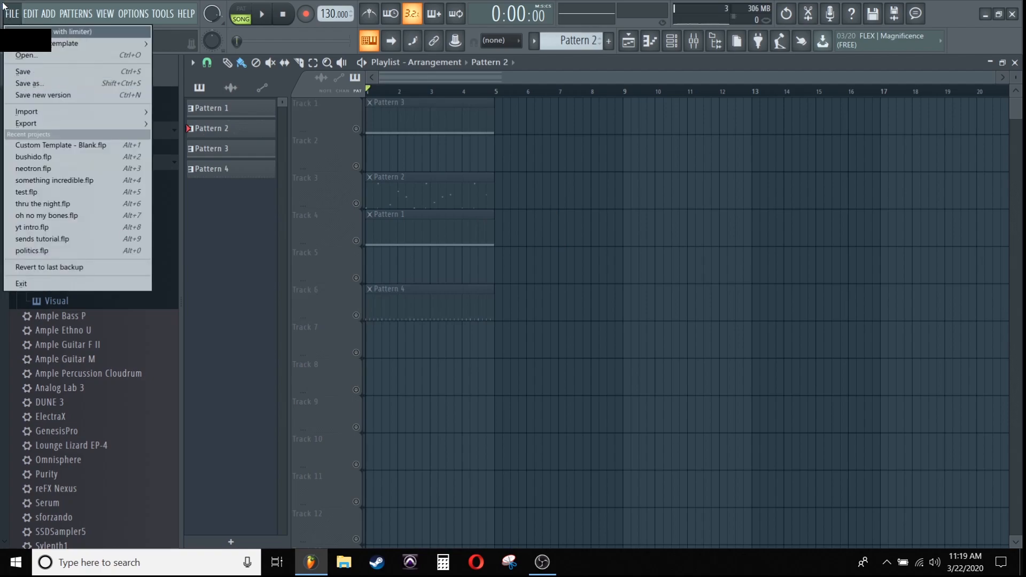
click(18, 13)
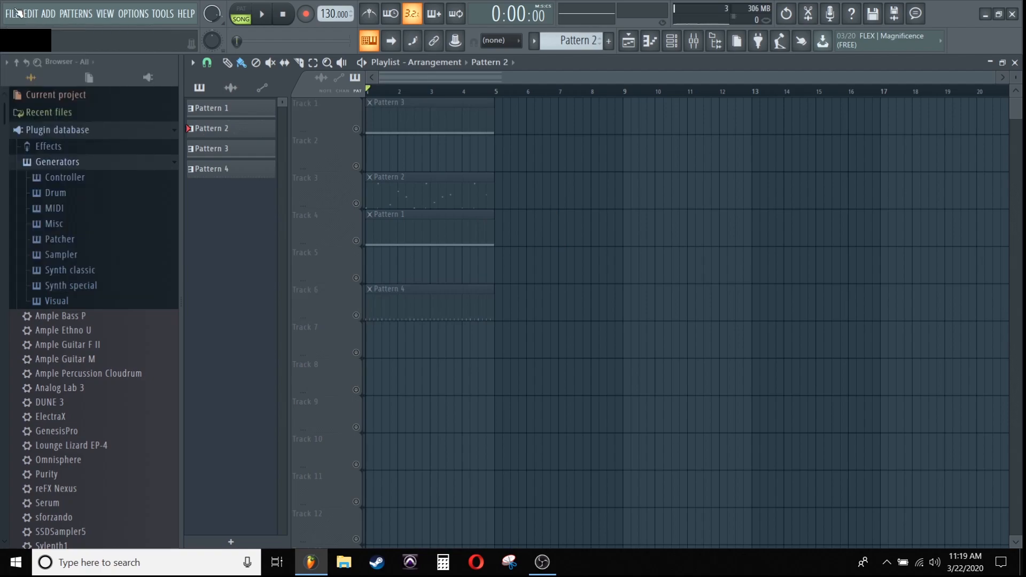
click(11, 16)
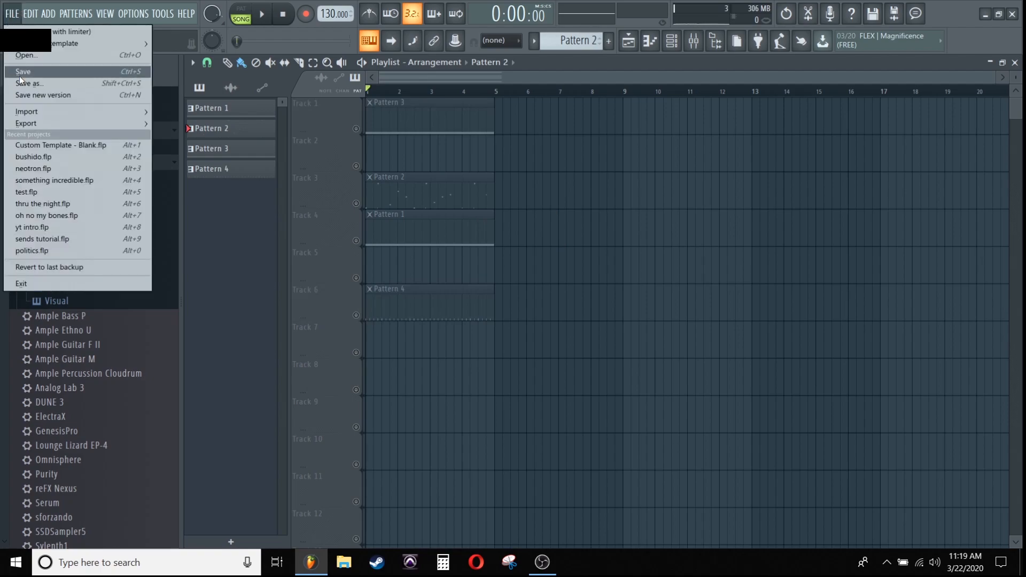
click(59, 161)
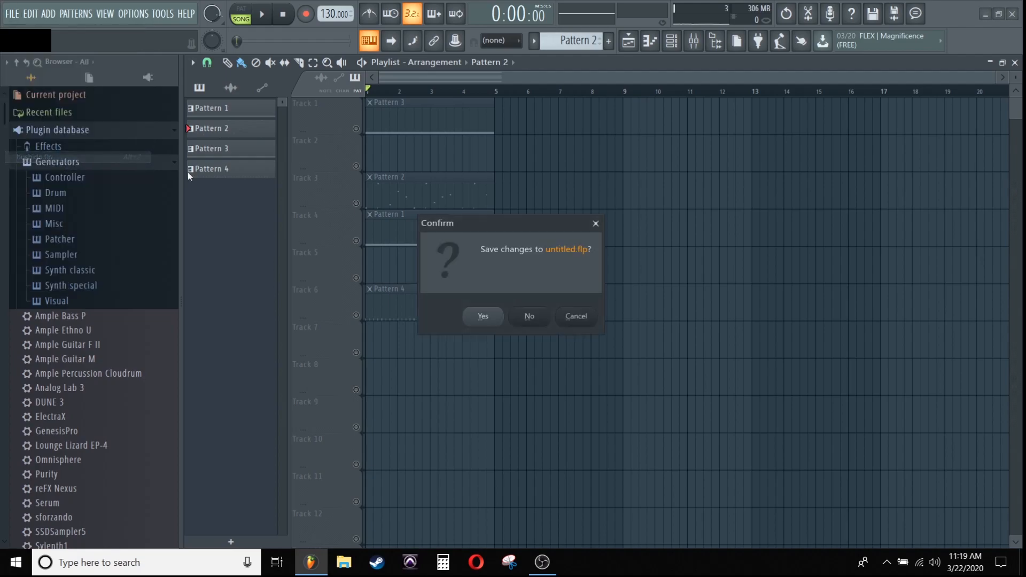
click(496, 315)
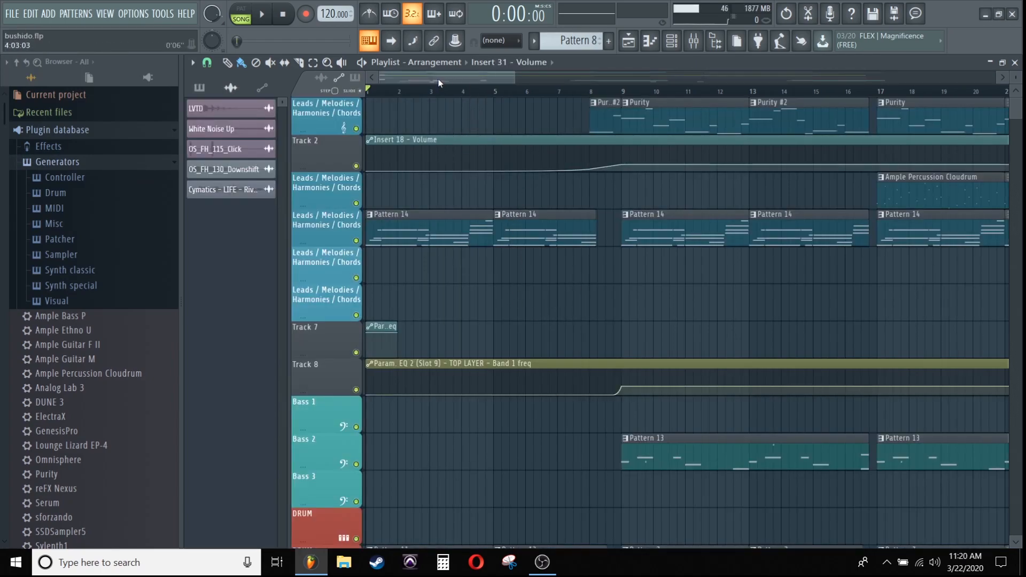
Examine the whole arrangement in the playlist, from the lead tracks down to the FX tracks.
mouse_move(438, 83)
mouse_down()
mouse_move(525, 80)
mouse_move(441, 81)
mouse_up()
scroll(473, 242, down, 3)
scroll(472, 242, down, 3)
drag(1014, 79, 1012, 77)
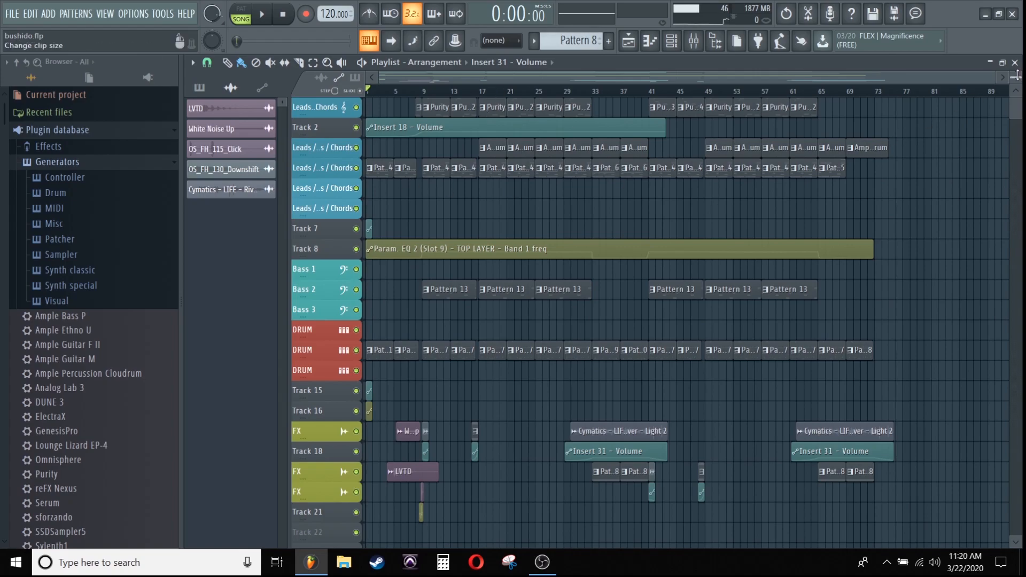
scroll(1015, 75, up, 4)
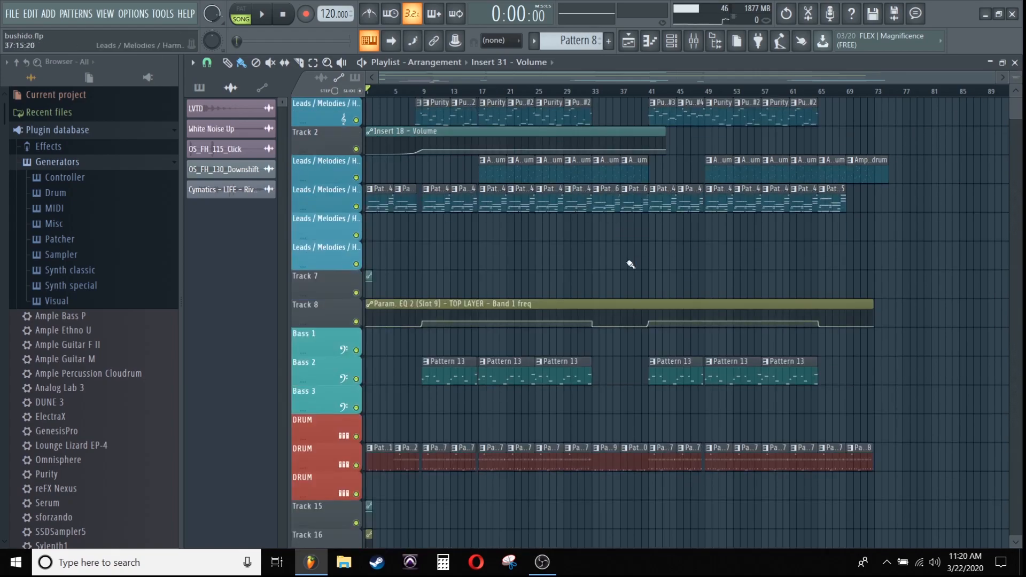
scroll(643, 261, down, 4)
scroll(458, 282, up, 2)
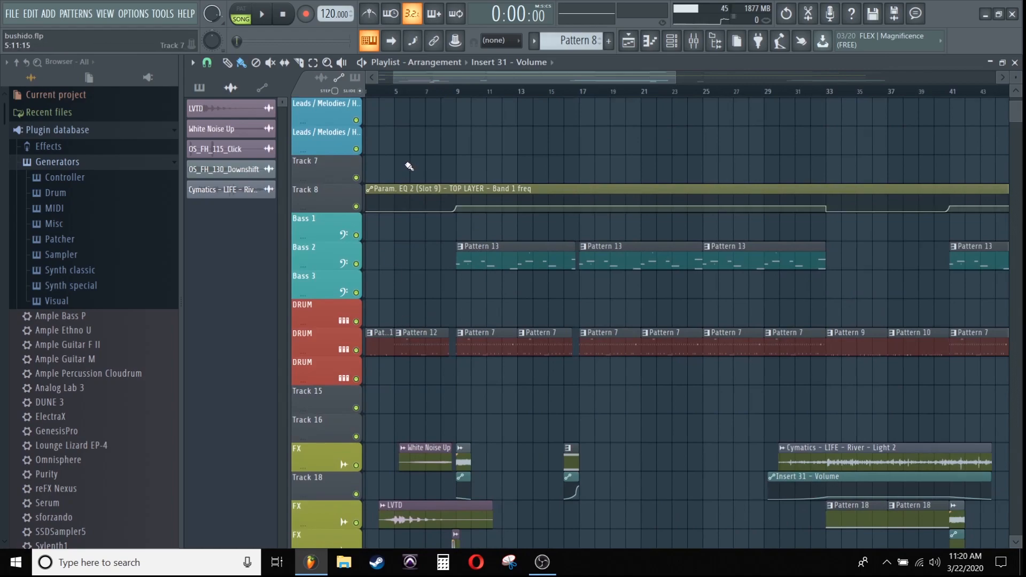
Solo the FX track with Pattern 17 at bar 16, audition it with its Track 18 volume automation, and unsolo it.
scroll(608, 374, up, 5)
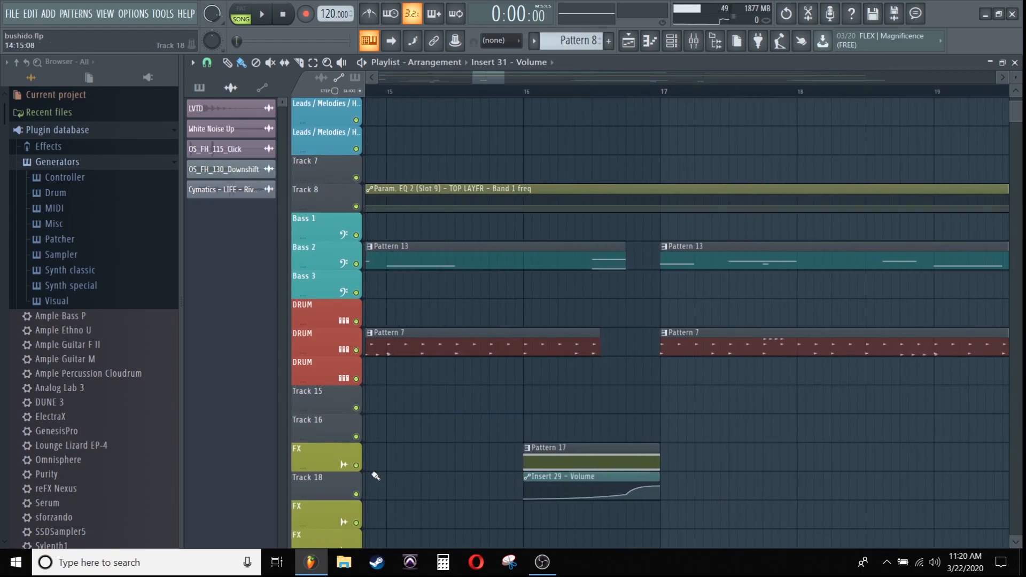
right_click(356, 465)
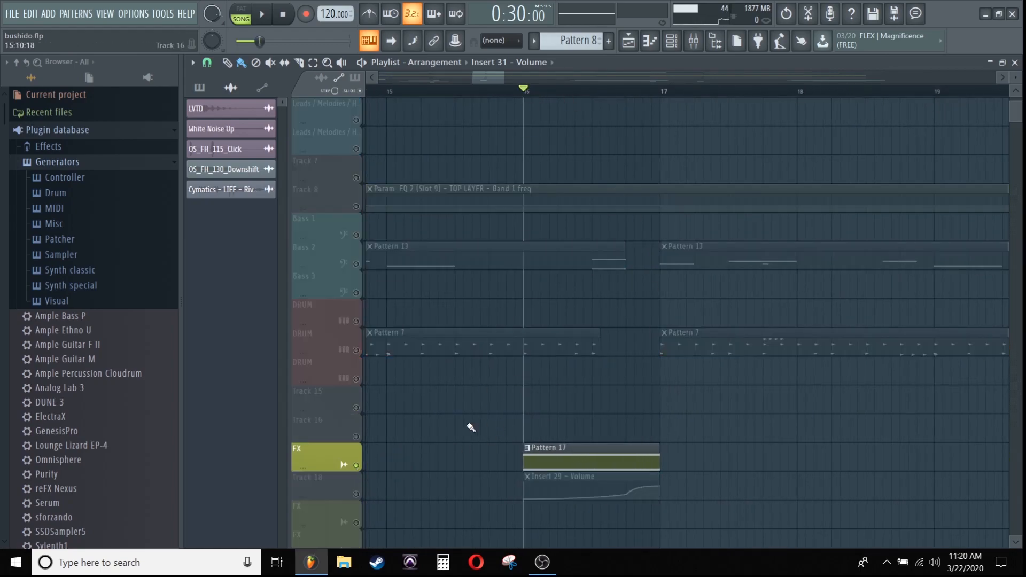
click(356, 494)
key(space)
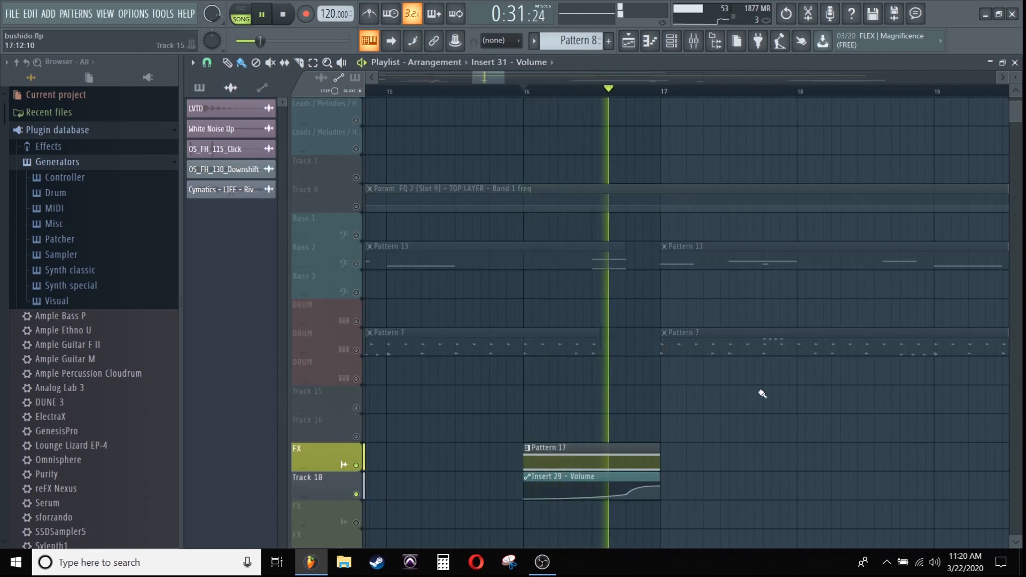
key(space)
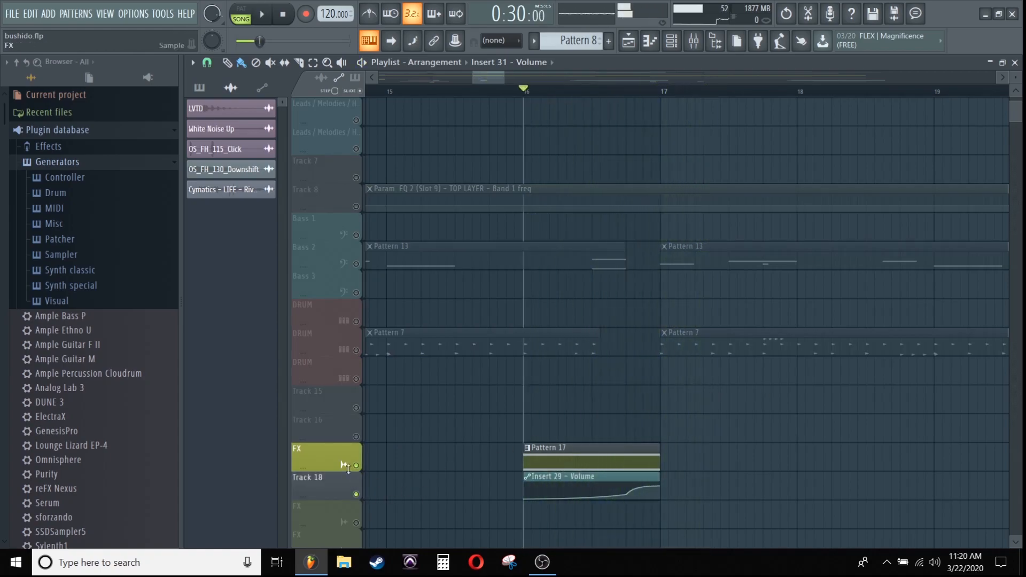
scroll(552, 300, down, 3)
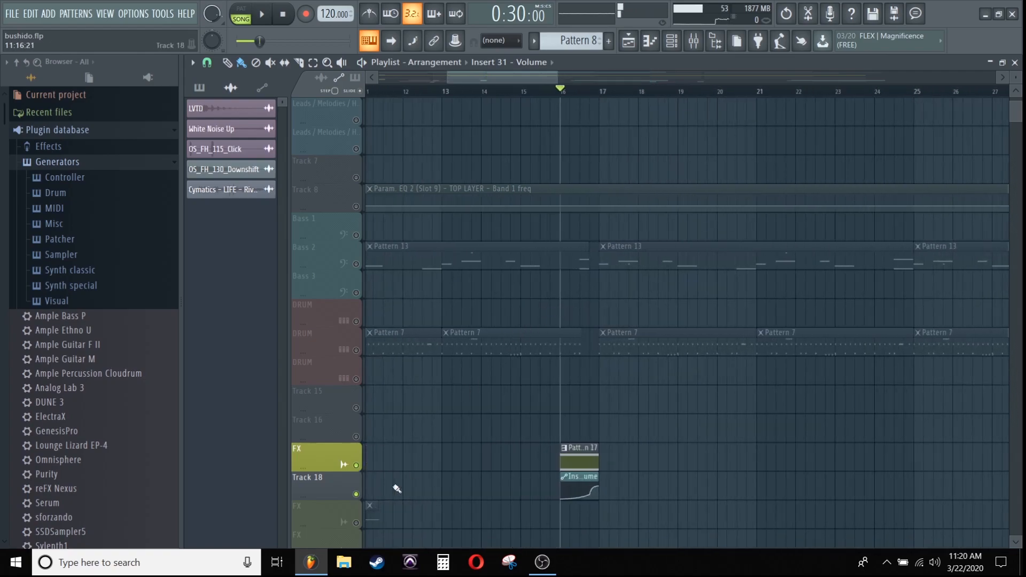
ctrl+click(357, 466)
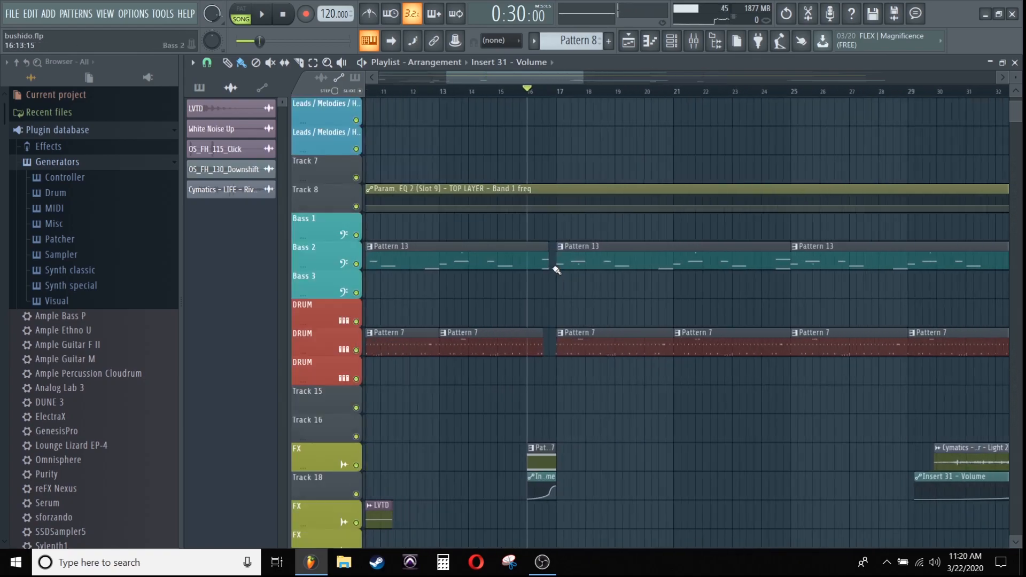
Solo the Ample Percussion Cloudrum track, audition it from bar 17, and bring all tracks back in.
scroll(566, 257, up, 2)
scroll(529, 230, up, 3)
ctrl+click(355, 179)
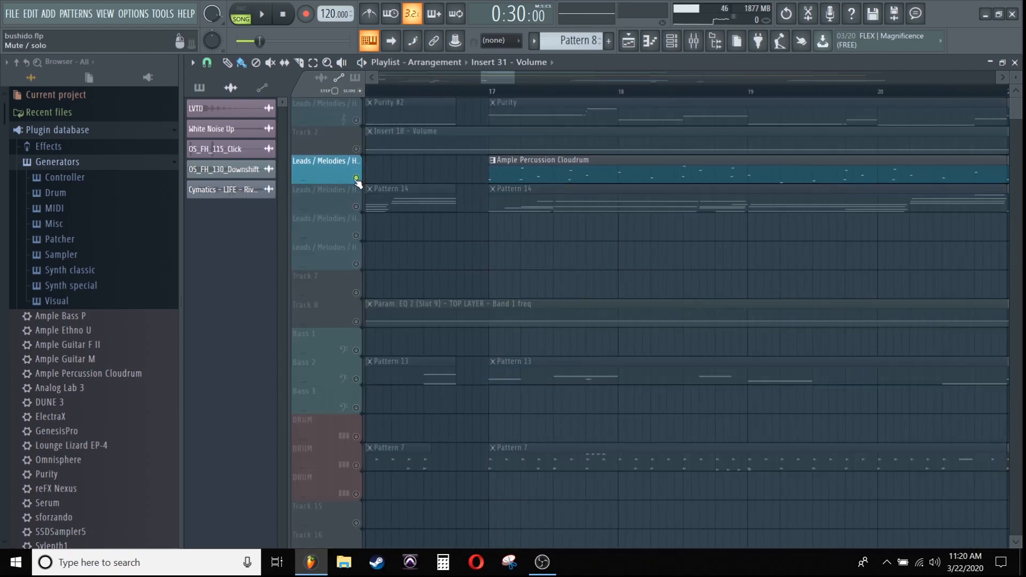
key(space)
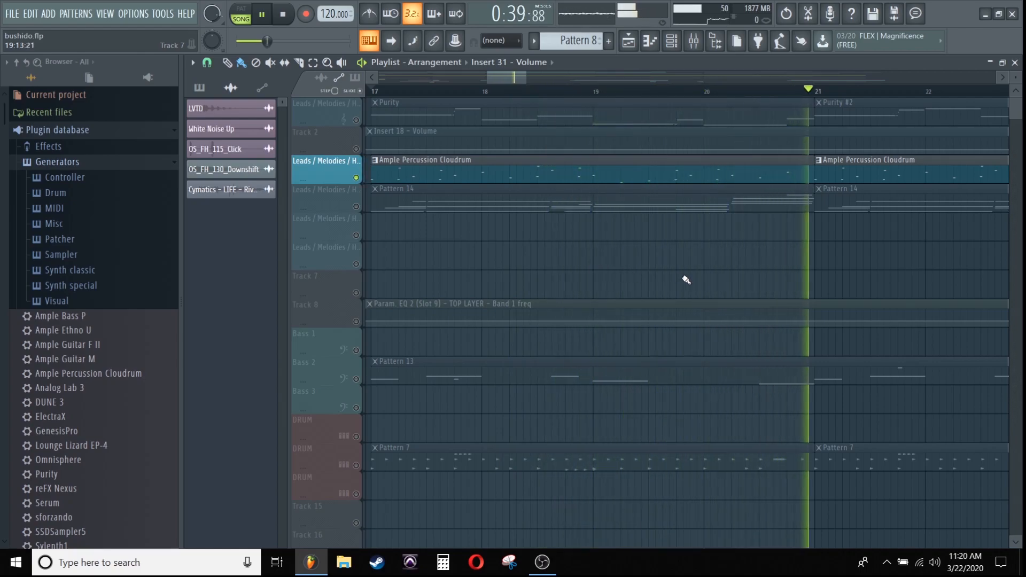
scroll(620, 283, down, 3)
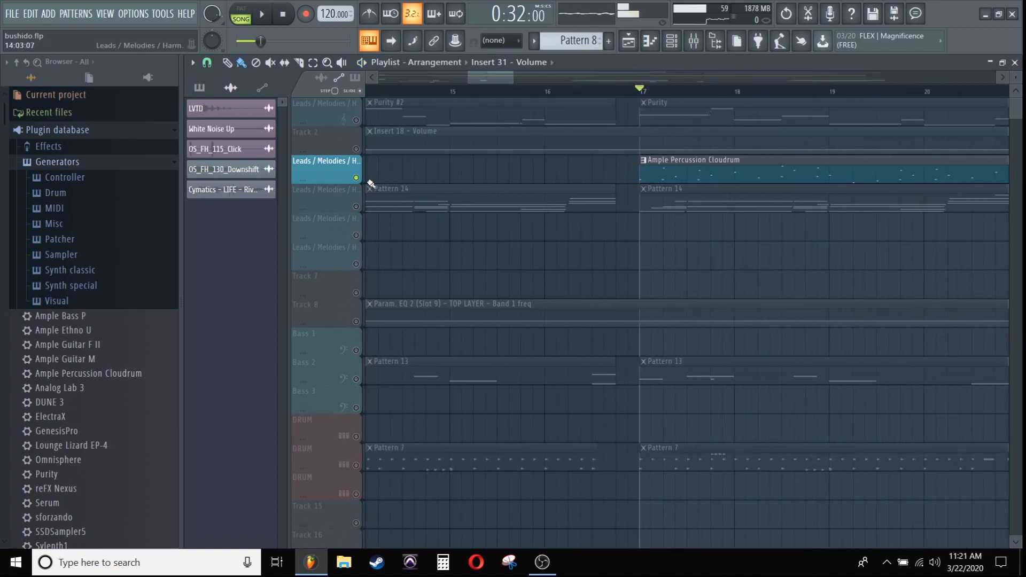
ctrl+click(355, 177)
scroll(541, 164, down, 4)
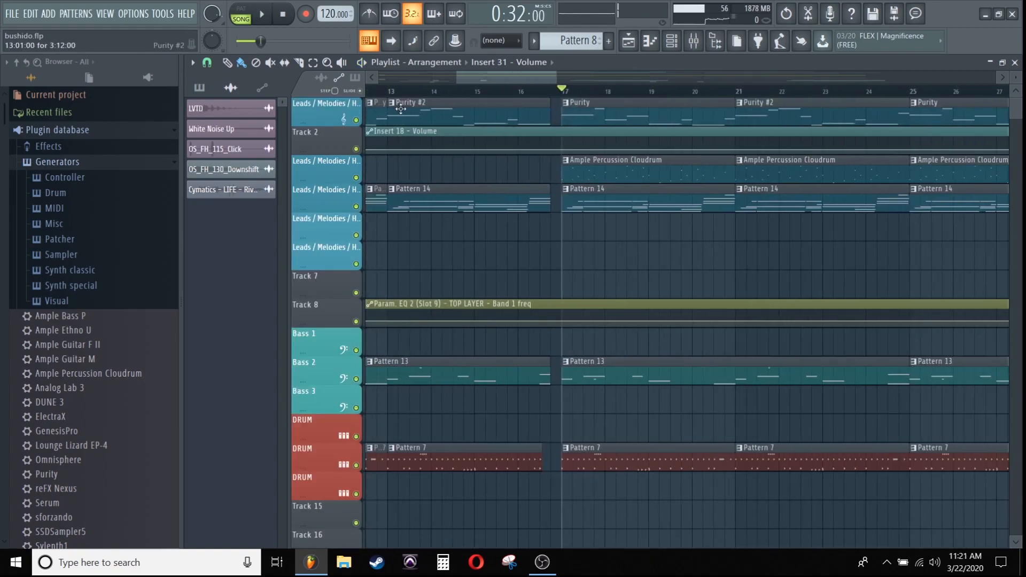
Audition the full arrangement from bar 13 to hear how the Ample Percussion Cloudrum layer comes in at bar 17.
scroll(381, 91, up, 4)
key(space)
scroll(579, 211, down, 8)
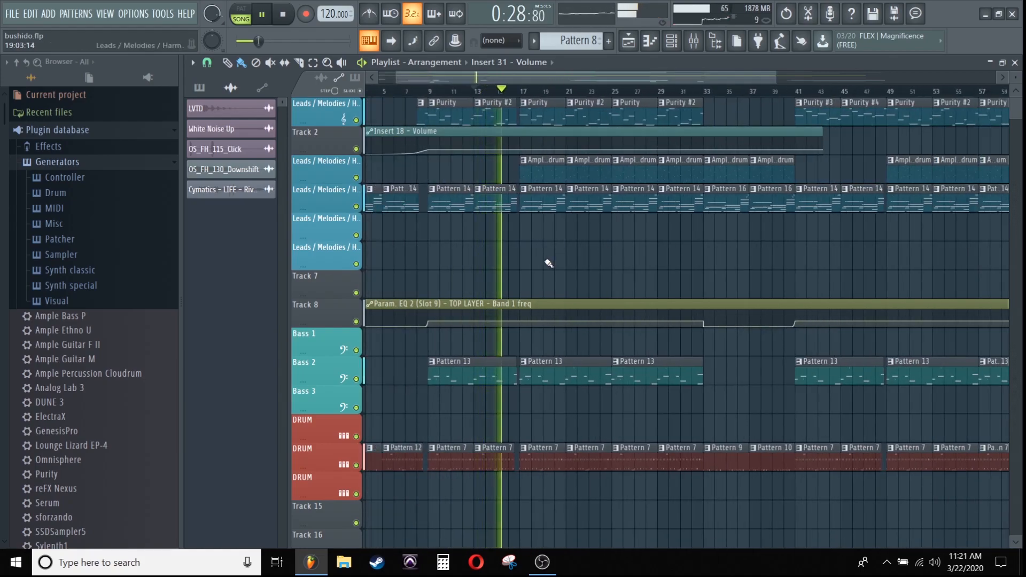
scroll(524, 278, up, 5)
scroll(523, 275, down, 3)
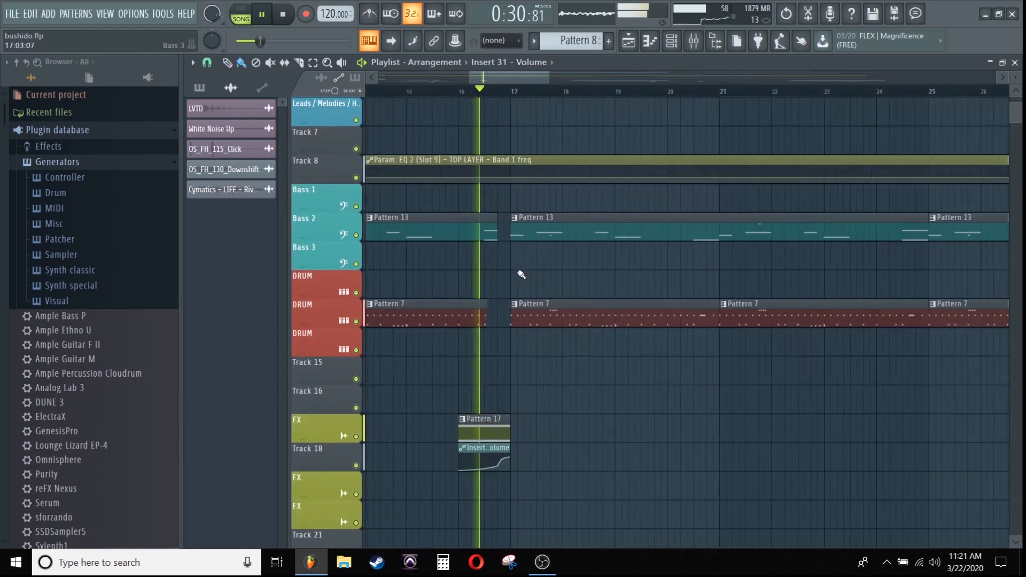
scroll(529, 274, up, 2)
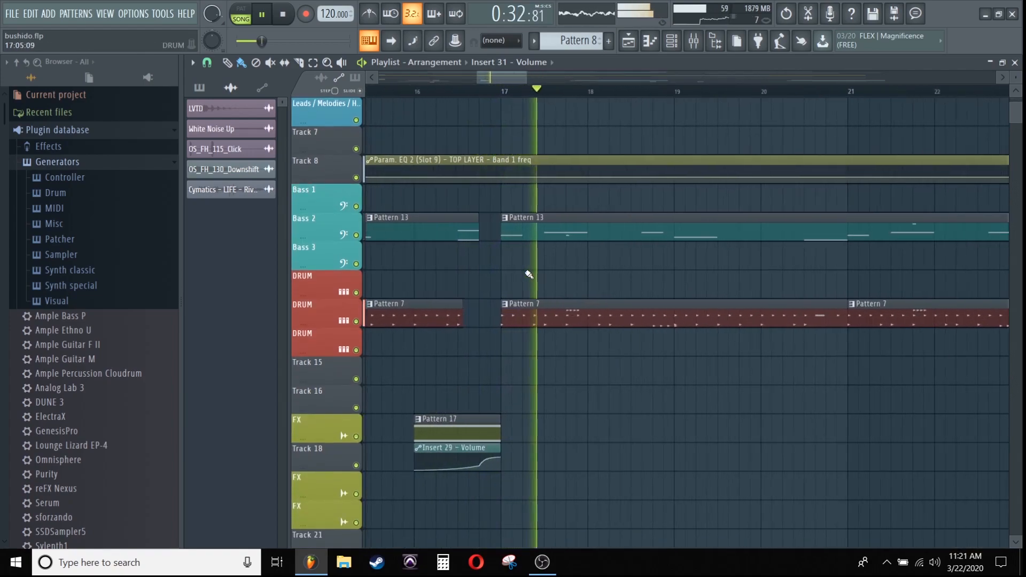
scroll(518, 152, down, 5)
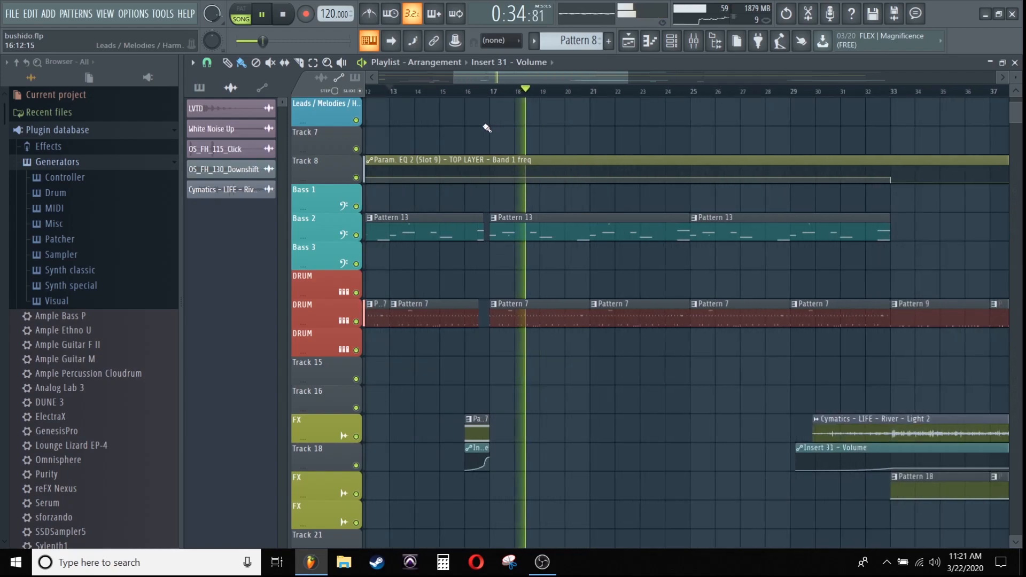
scroll(515, 213, up, 3)
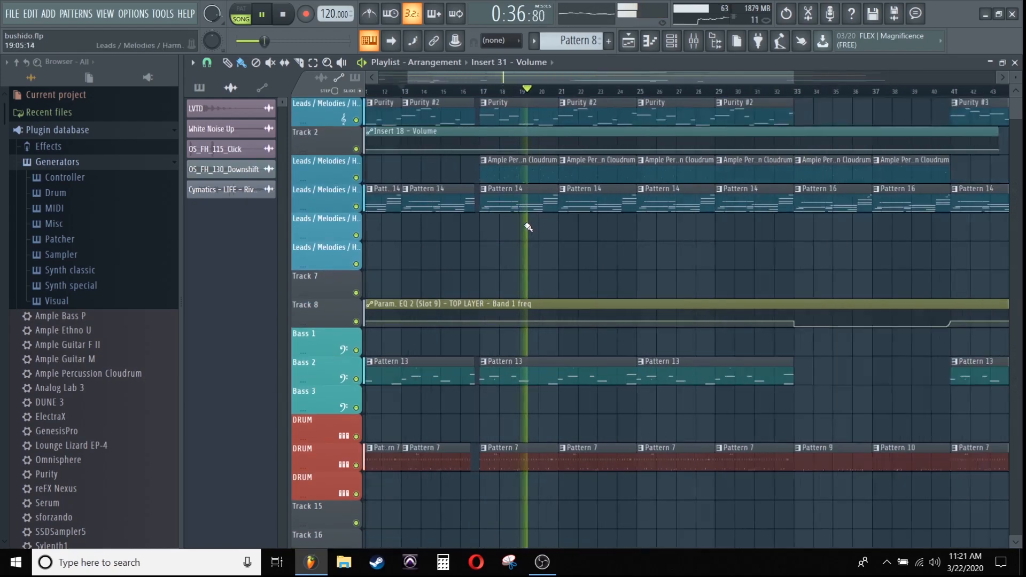
scroll(476, 256, down, 4)
scroll(478, 292, down, 3)
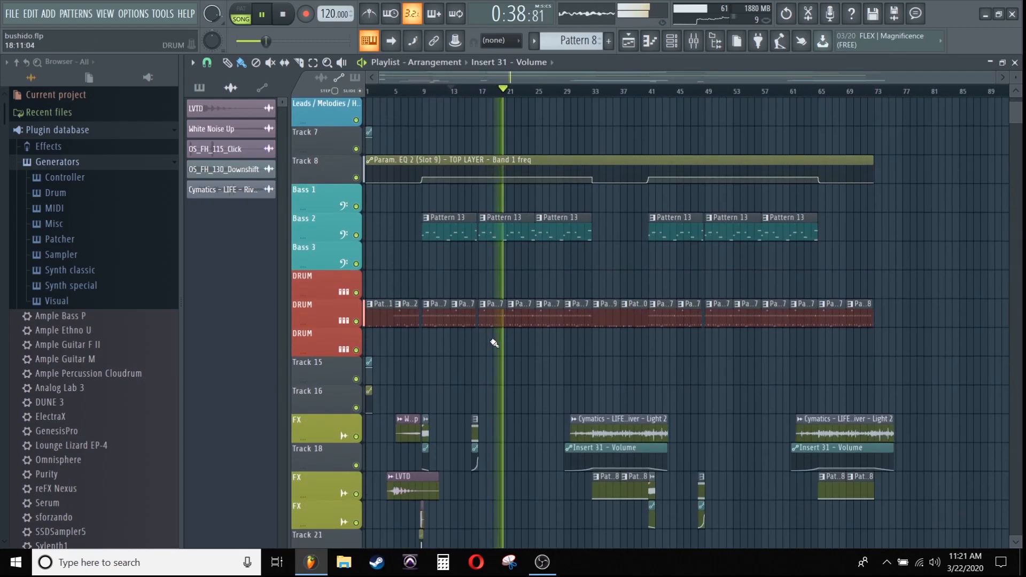
scroll(538, 390, up, 4)
key(space)
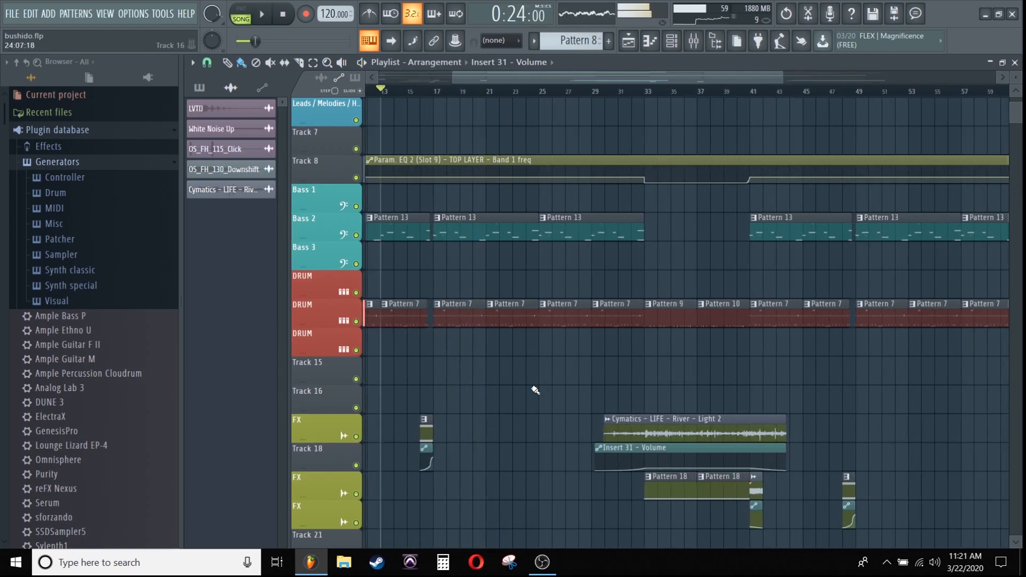
Solo the three FX tracks together with the Track 18 volume automation and set the playback start to bar 30.
scroll(724, 286, up, 3)
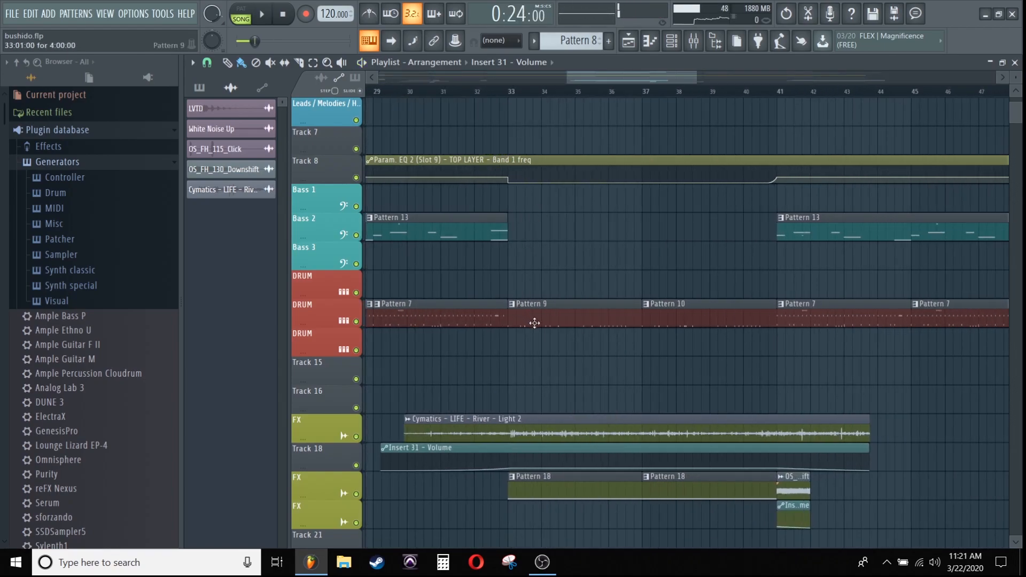
scroll(577, 427, down, 3)
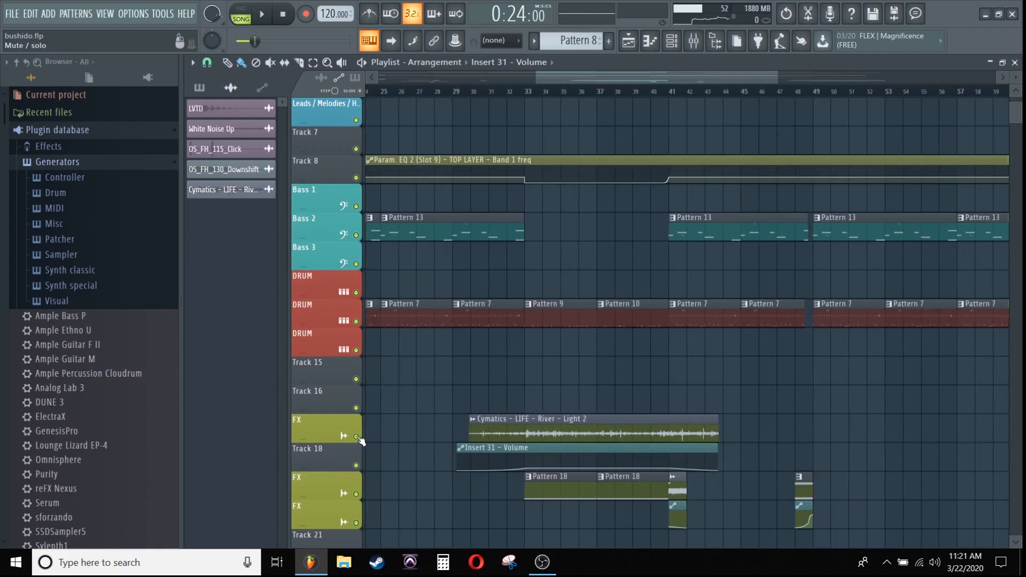
ctrl+click(356, 437)
drag(356, 466, 361, 529)
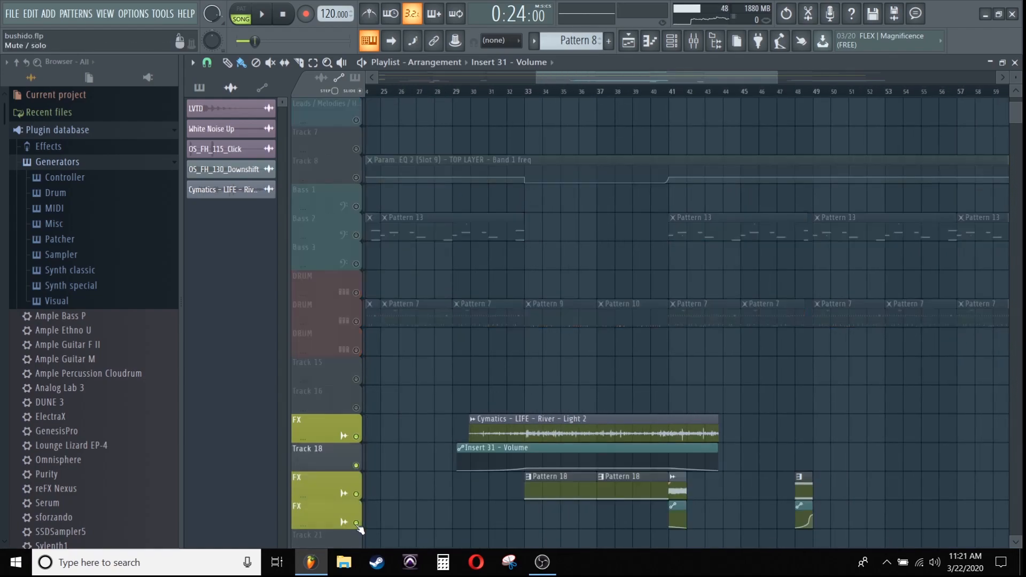
scroll(438, 176, up, 5)
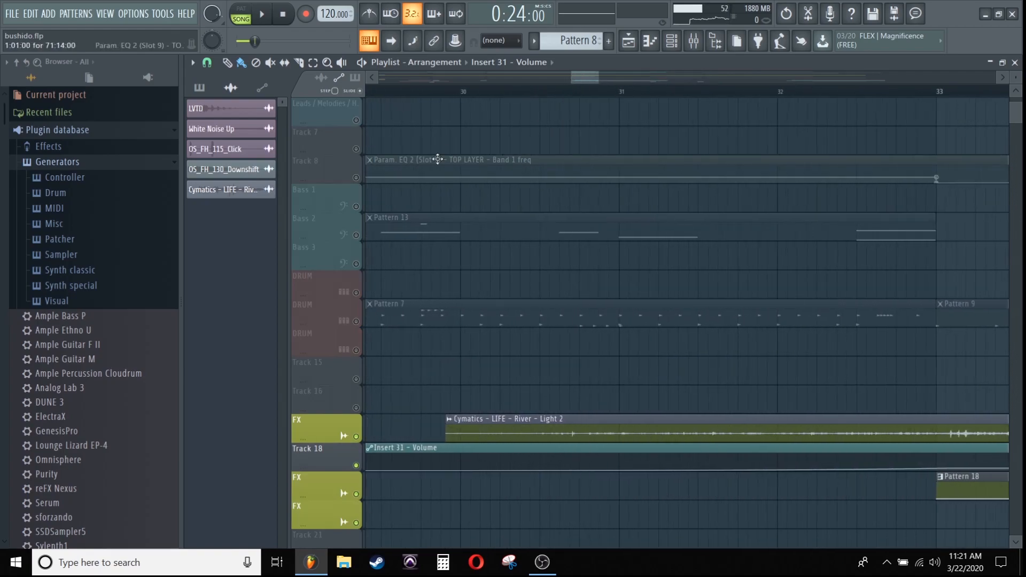
scroll(568, 240, down, 4)
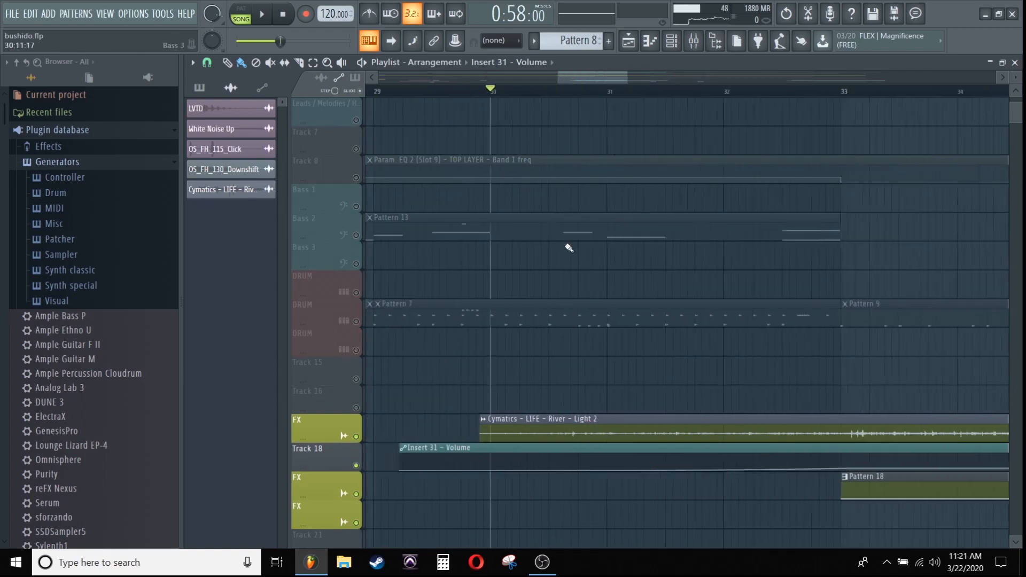
Audition the Cymatics - LIFE - River - Light 2 clip with the Pattern 18 FX track muted, and unmute that track after stopping.
key(space)
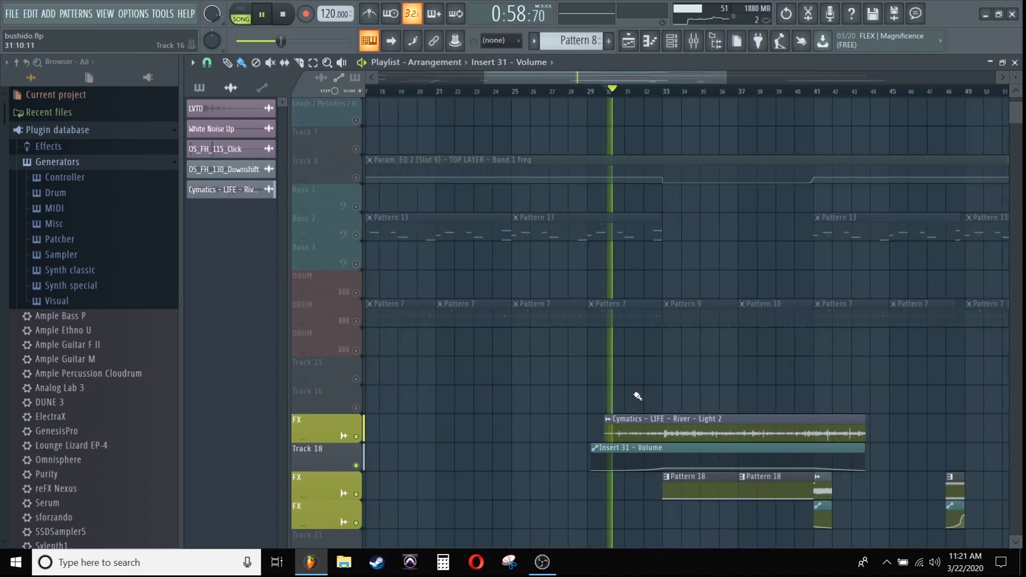
click(356, 493)
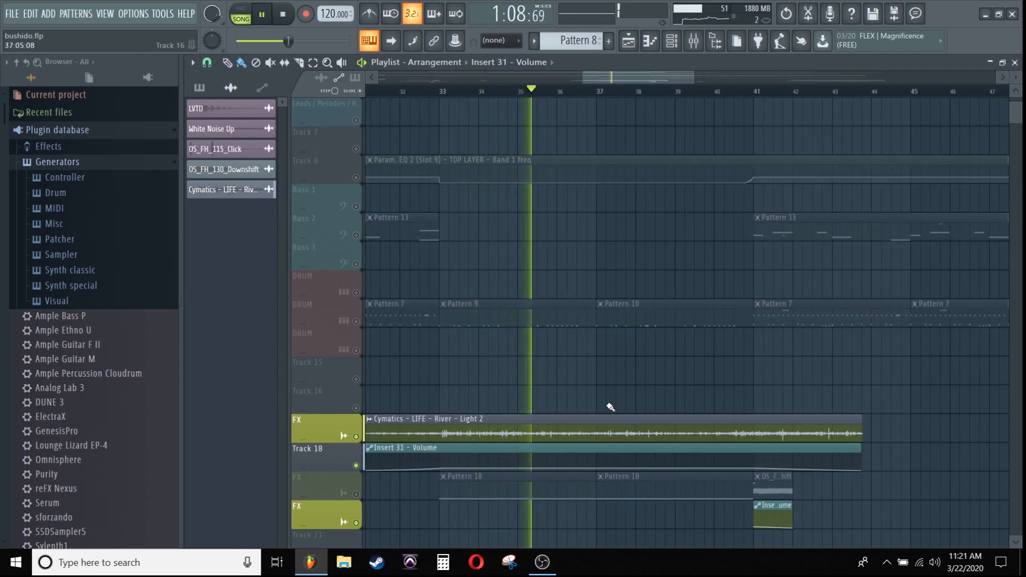
scroll(609, 408, down, 3)
scroll(544, 446, down, 1)
scroll(545, 442, up, 4)
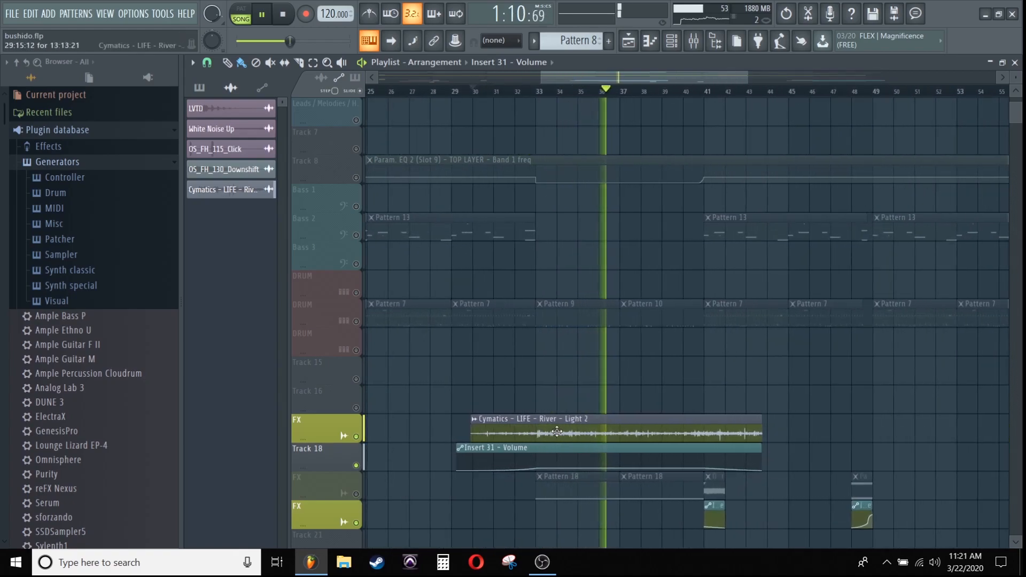
scroll(561, 420, down, 4)
scroll(538, 401, up, 3)
scroll(535, 396, down, 3)
scroll(536, 396, up, 4)
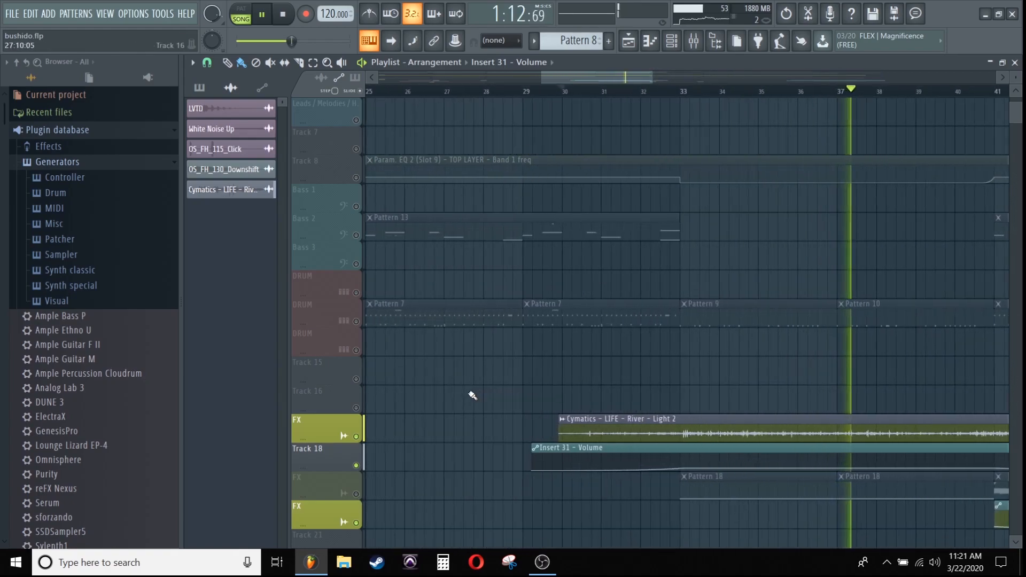
key(space)
click(356, 494)
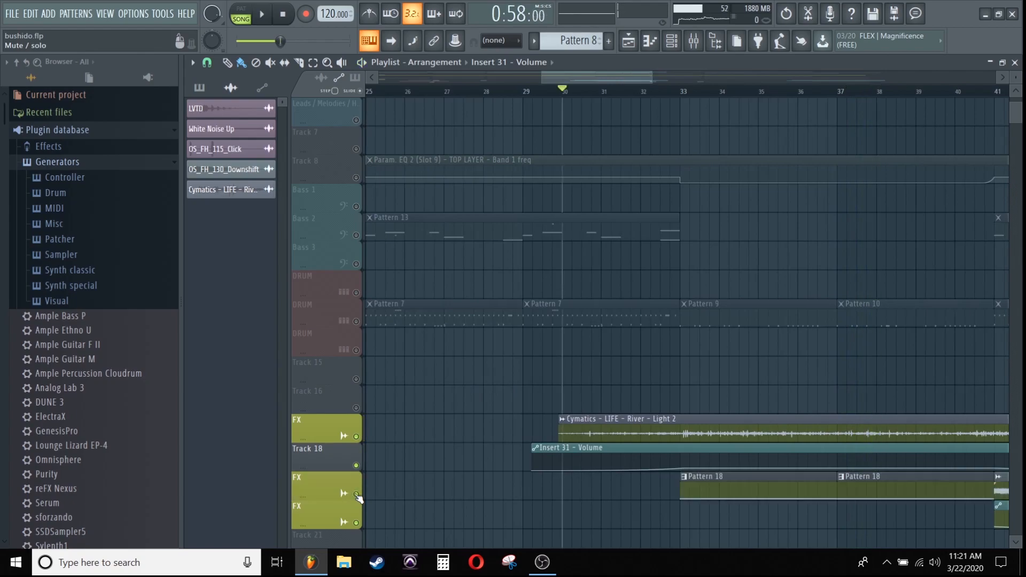
Open the granulized Clave Bounce Percussion Loop 1 (116BPM) channel from the full channel list and inspect its Granulizer settings.
scroll(698, 427, up, 2)
click(693, 41)
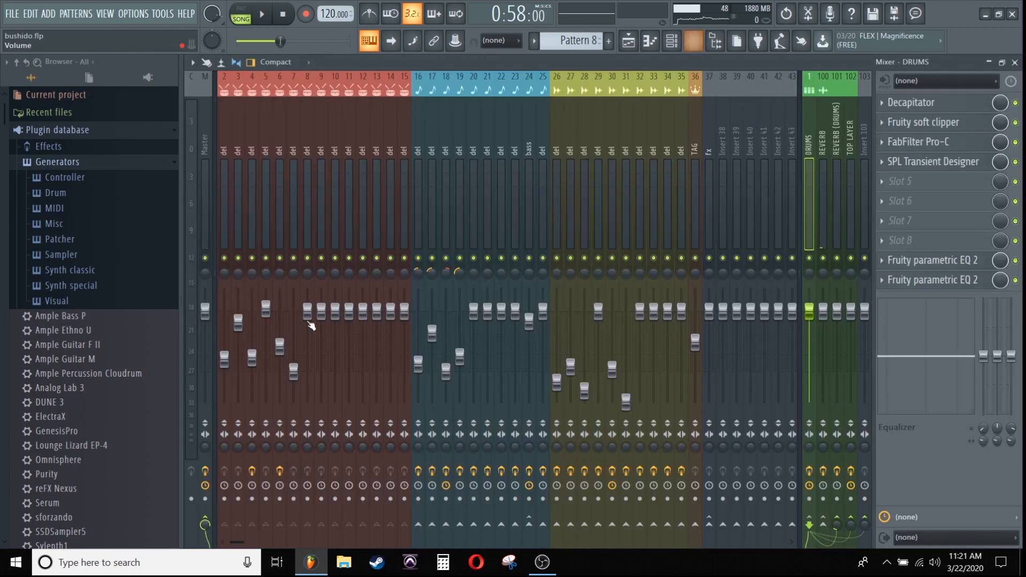
click(672, 40)
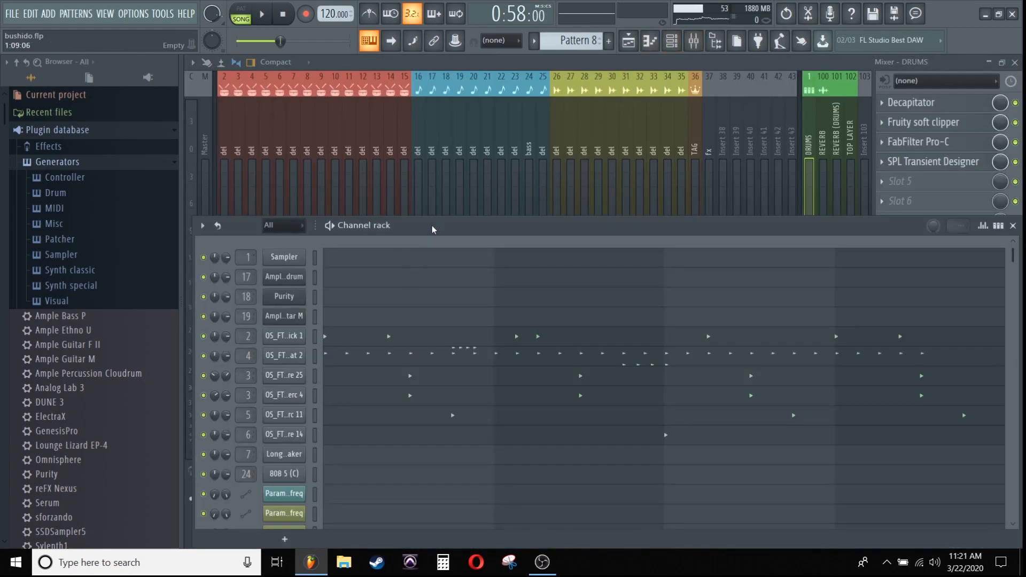
drag(432, 227, 426, 109)
click(293, 110)
click(270, 123)
scroll(434, 295, down, 5)
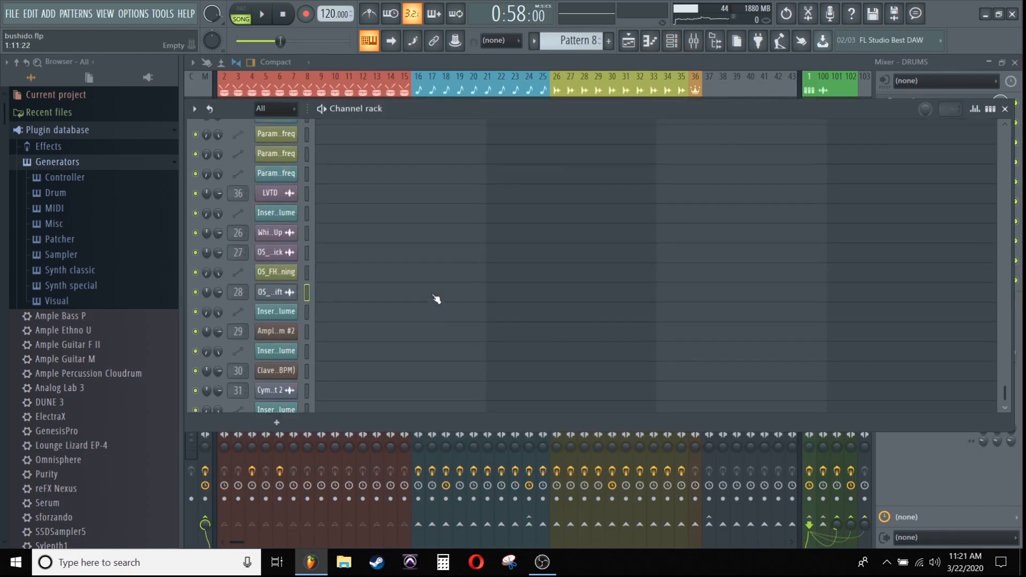
scroll(368, 304, down, 2)
click(288, 349)
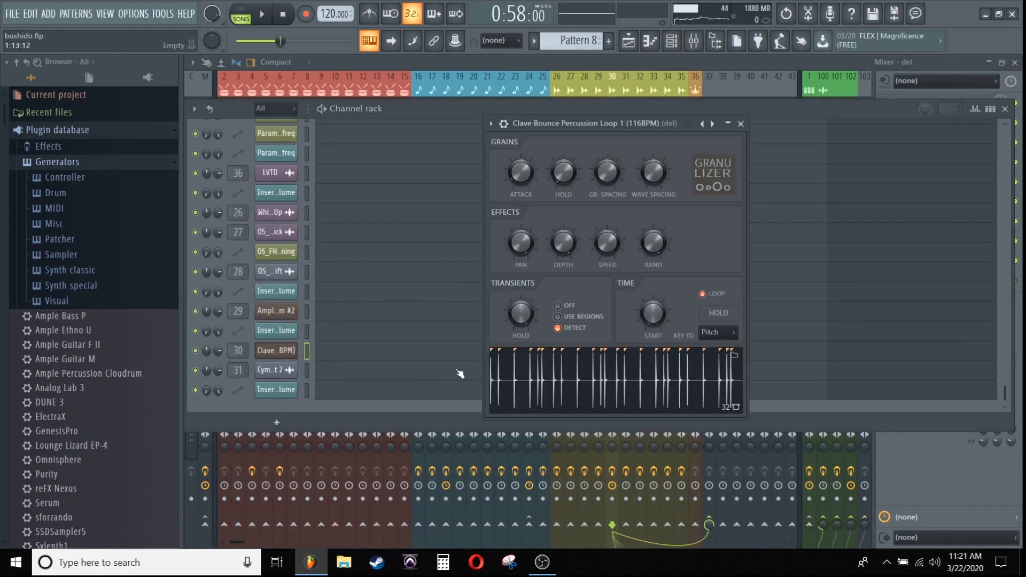
drag(623, 124, 574, 132)
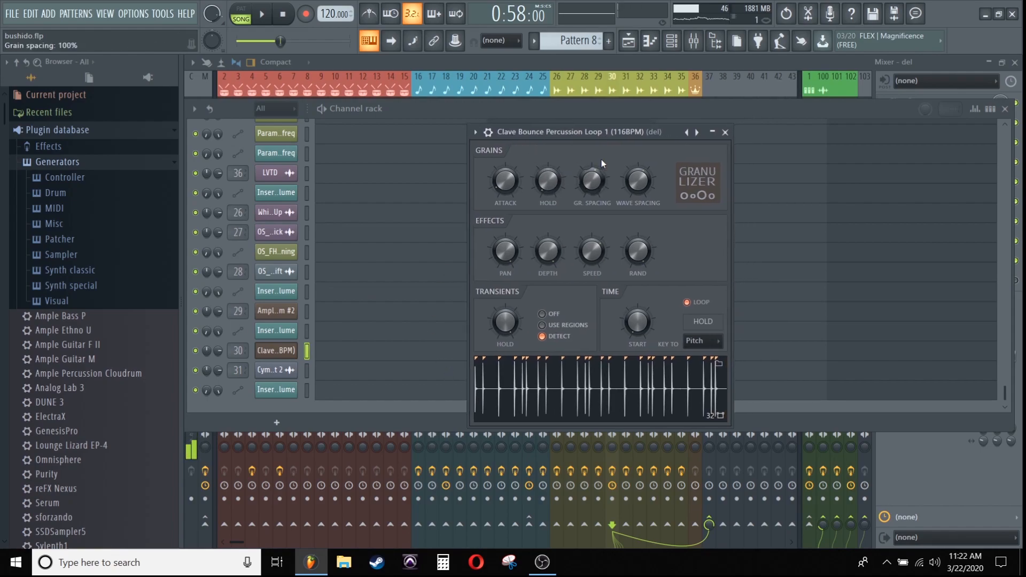
Check the effects on the Clave loop's mixer insert 30 and return to the playlist.
click(672, 43)
click(632, 46)
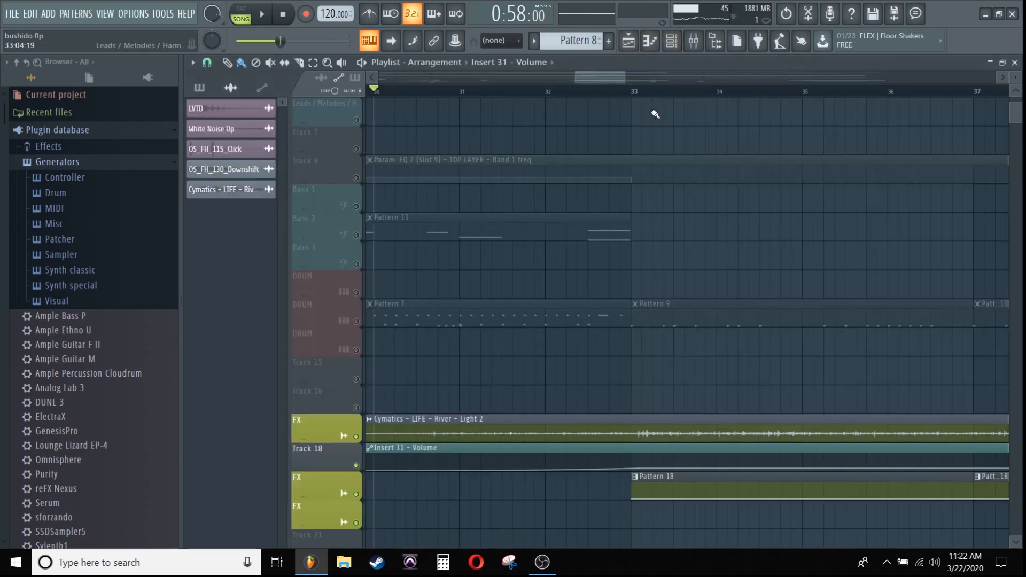
click(639, 43)
click(695, 39)
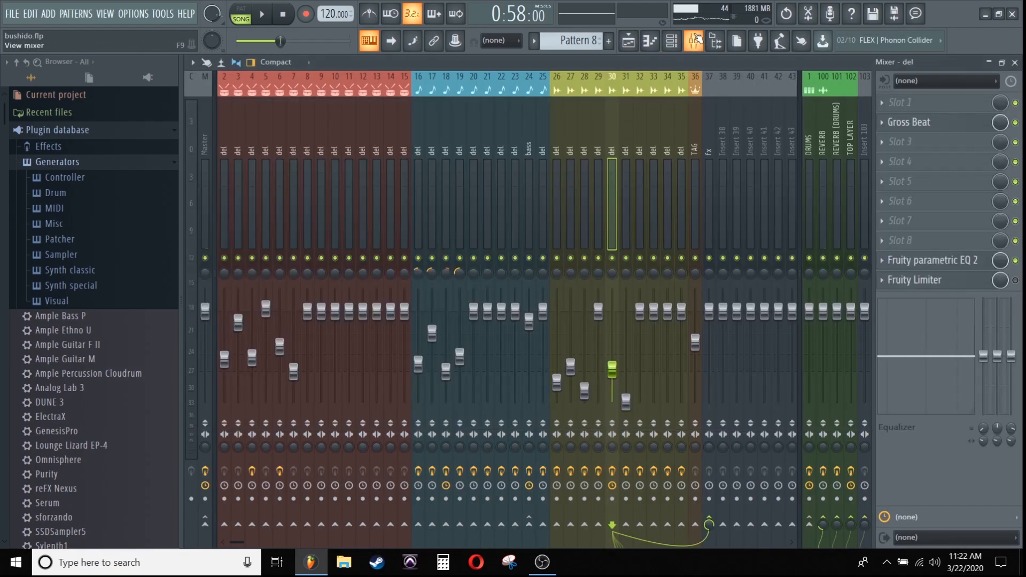
click(634, 41)
Audition the soloed FX layers from bar 30 past bar 41, hearing the river clip together with Pattern 18 and OS_FH_130_Downshift.
key(space)
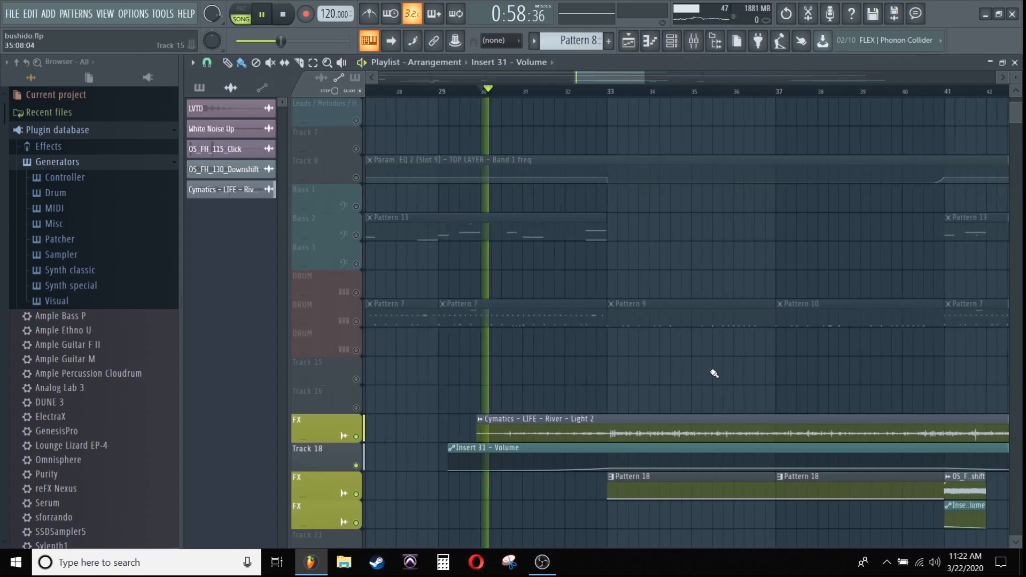
scroll(658, 407, down, 2)
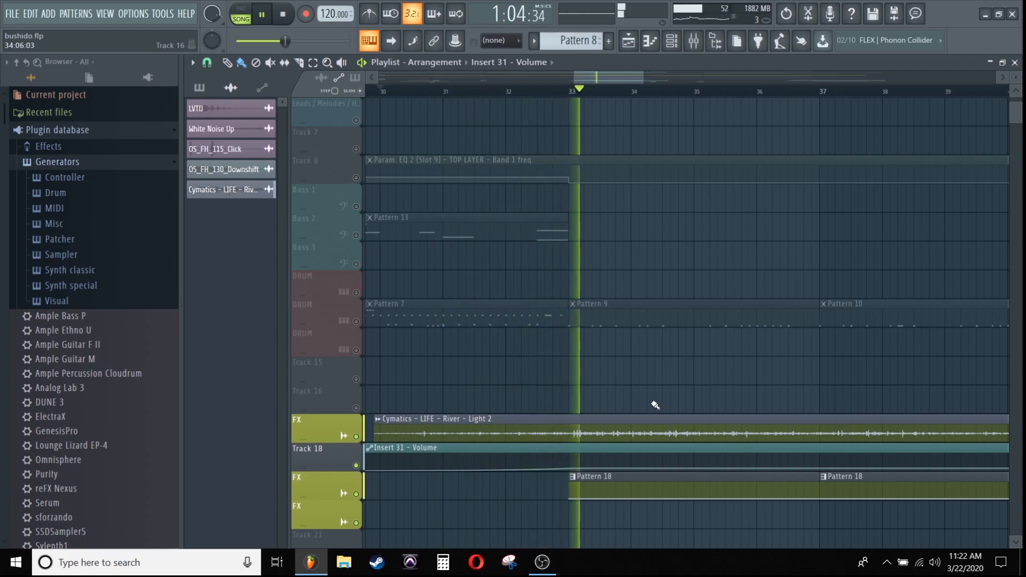
scroll(663, 404, down, 3)
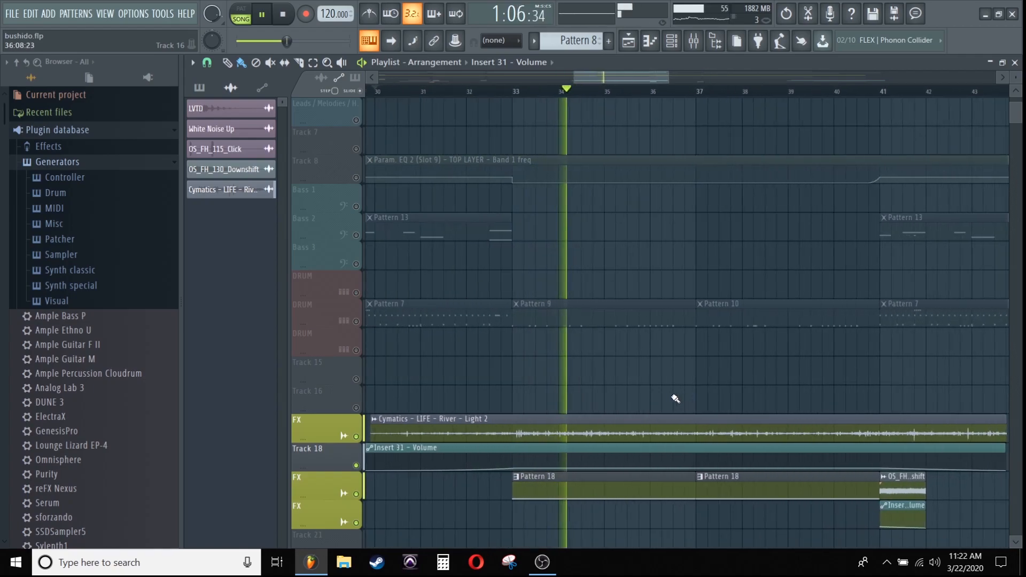
scroll(691, 405, up, 3)
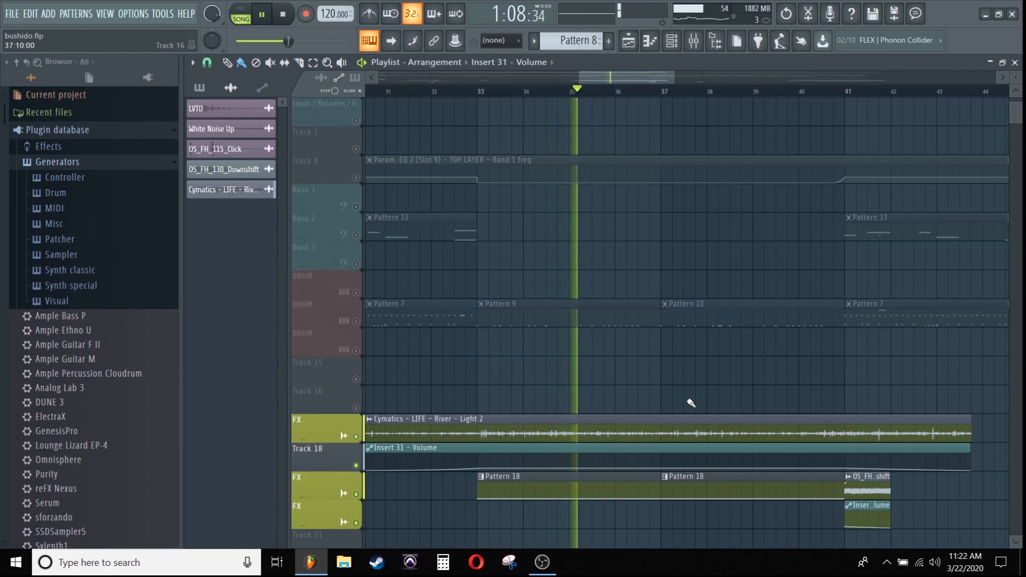
scroll(692, 403, up, 2)
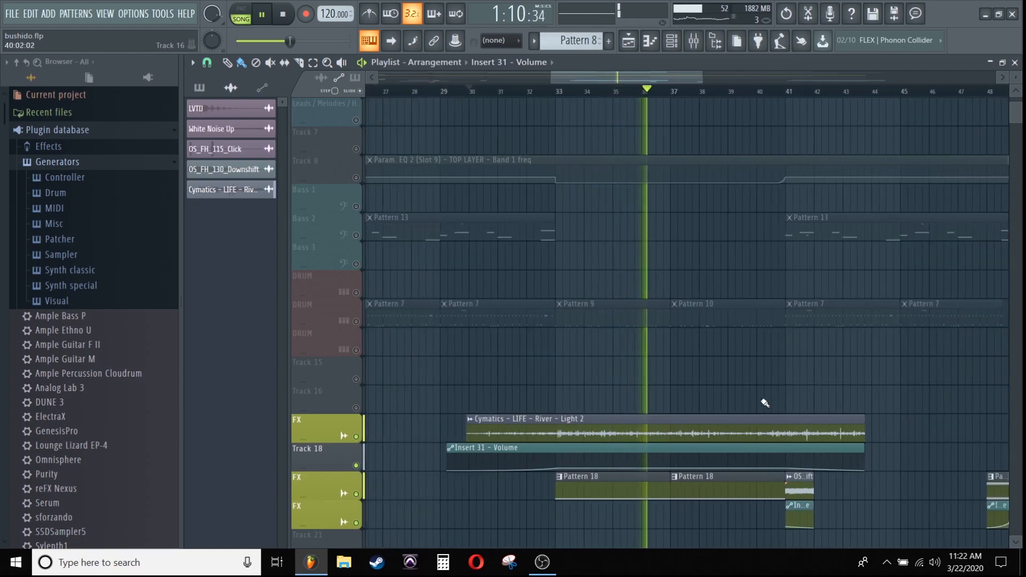
scroll(729, 400, down, 2)
scroll(625, 396, down, 6)
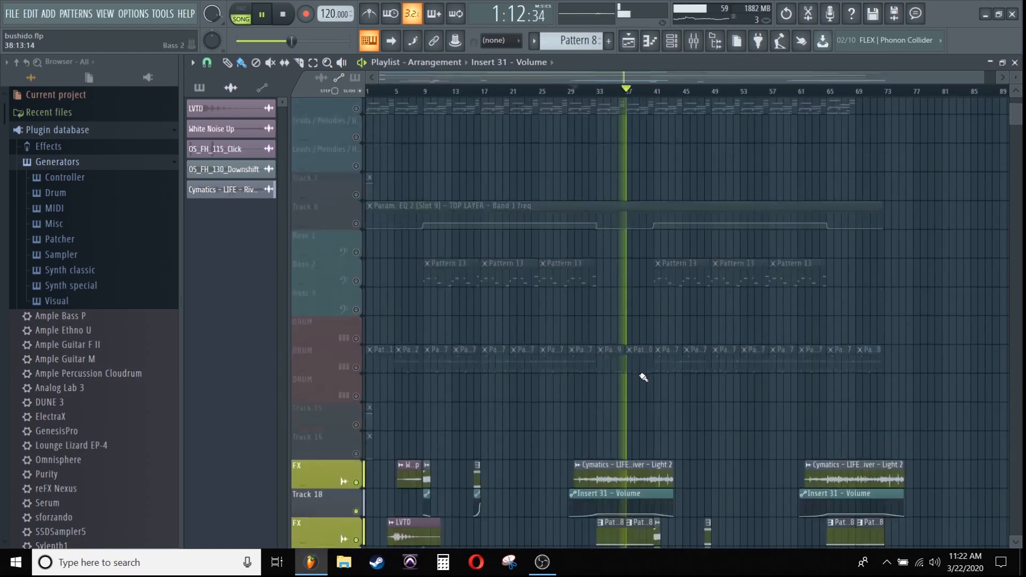
scroll(665, 410, up, 5)
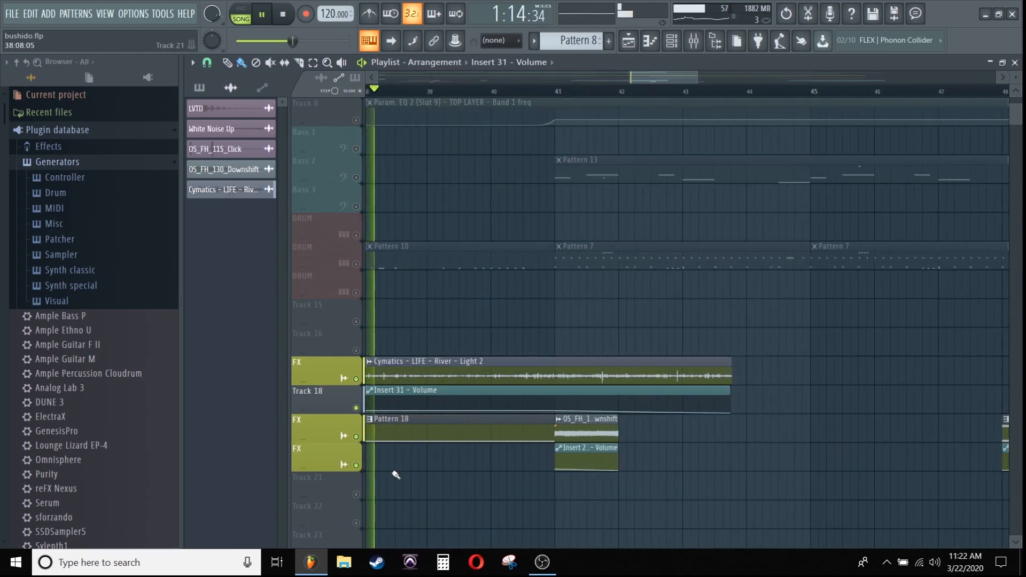
scroll(631, 477, down, 2)
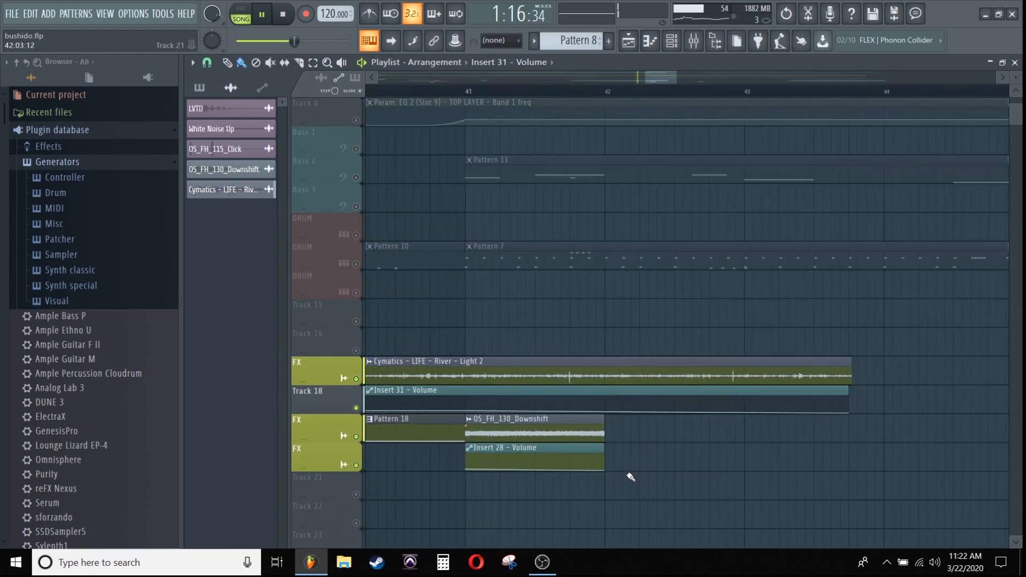
scroll(646, 481, down, 3)
scroll(502, 450, up, 4)
scroll(588, 467, down, 4)
scroll(609, 454, up, 3)
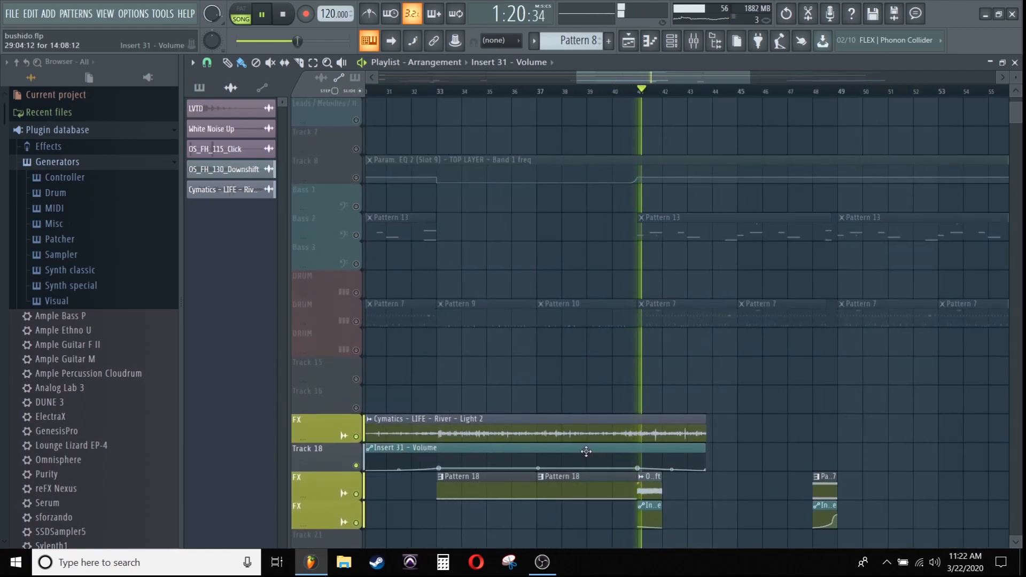
scroll(586, 451, down, 2)
key(space)
Unsolo the FX tracks to bring all playlist tracks back in.
scroll(496, 414, up, 4)
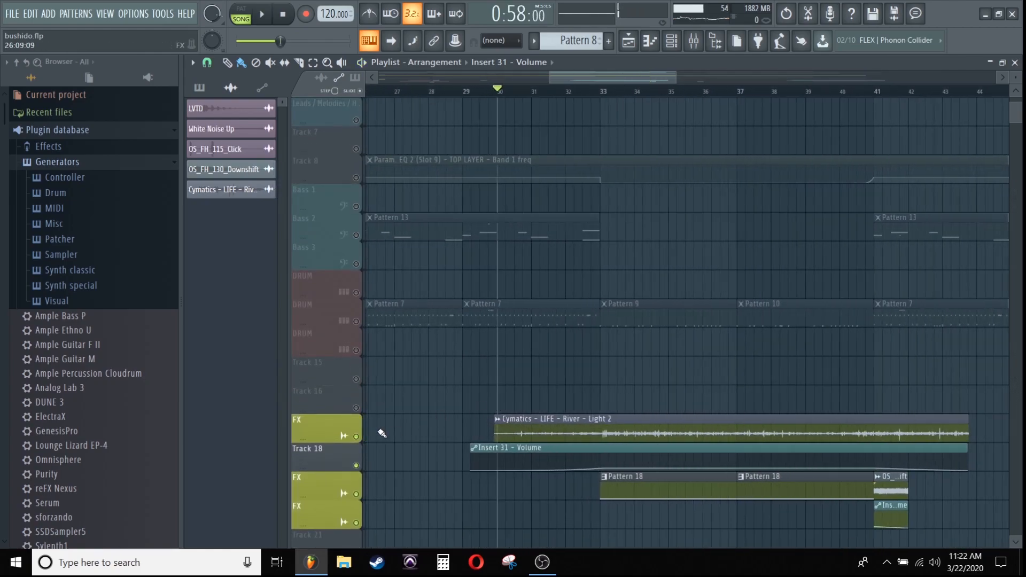
right_click(355, 437)
scroll(479, 262, up, 3)
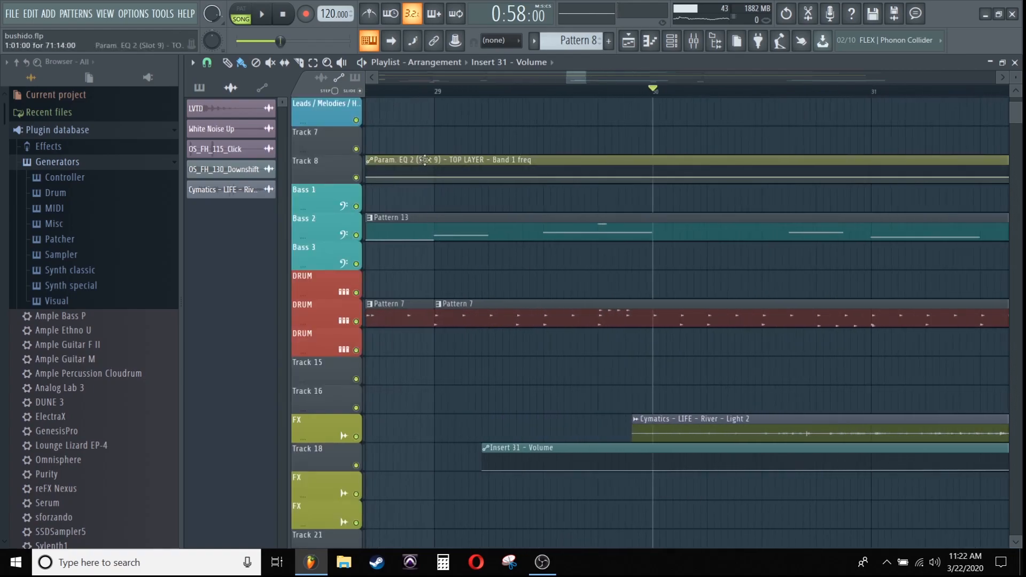
Play the full mix from bar 29 and follow how the river clip and Pattern 18 sit under the bar 33 section.
key(space)
scroll(652, 339, down, 7)
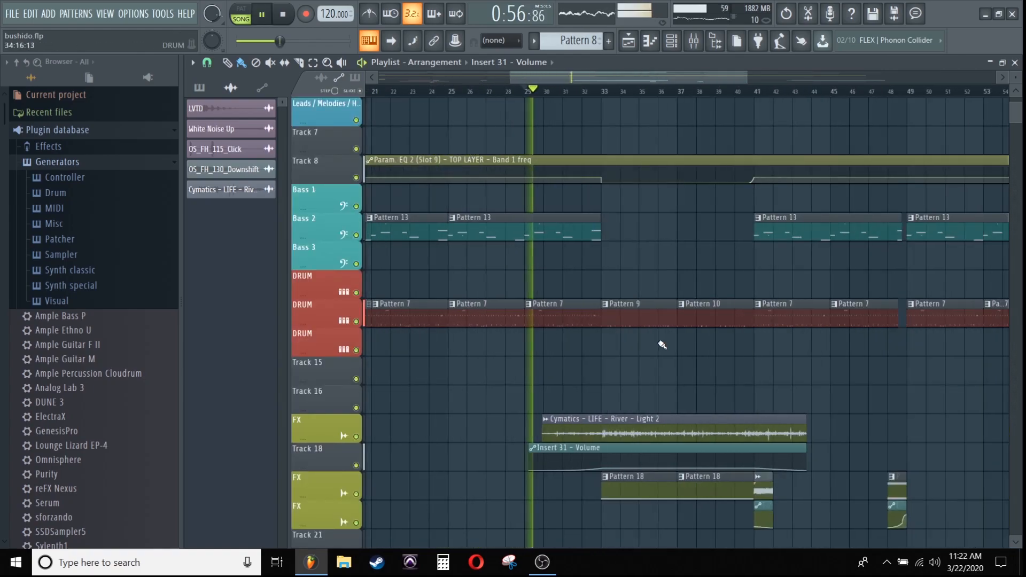
scroll(749, 399, up, 2)
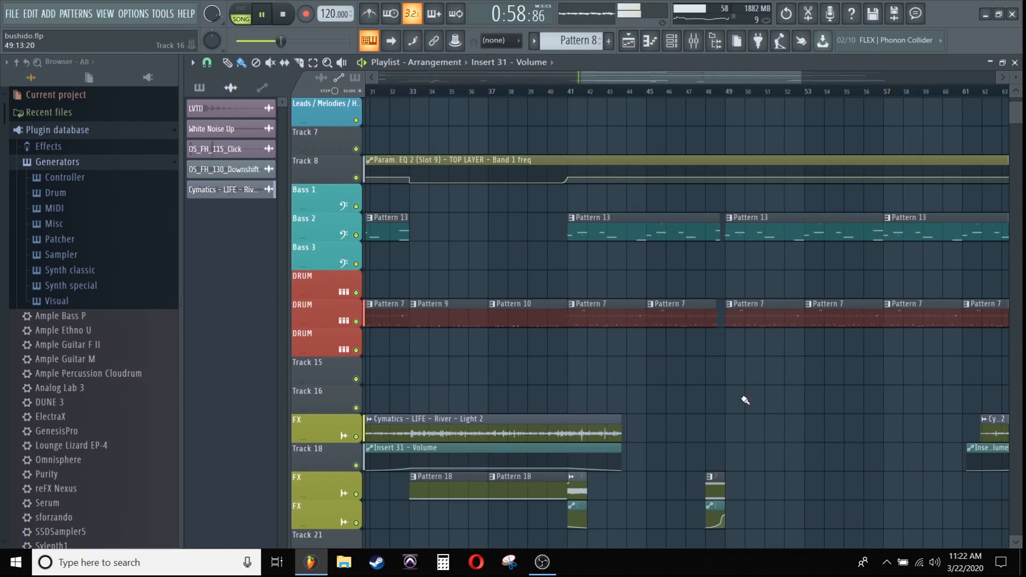
scroll(694, 398, down, 3)
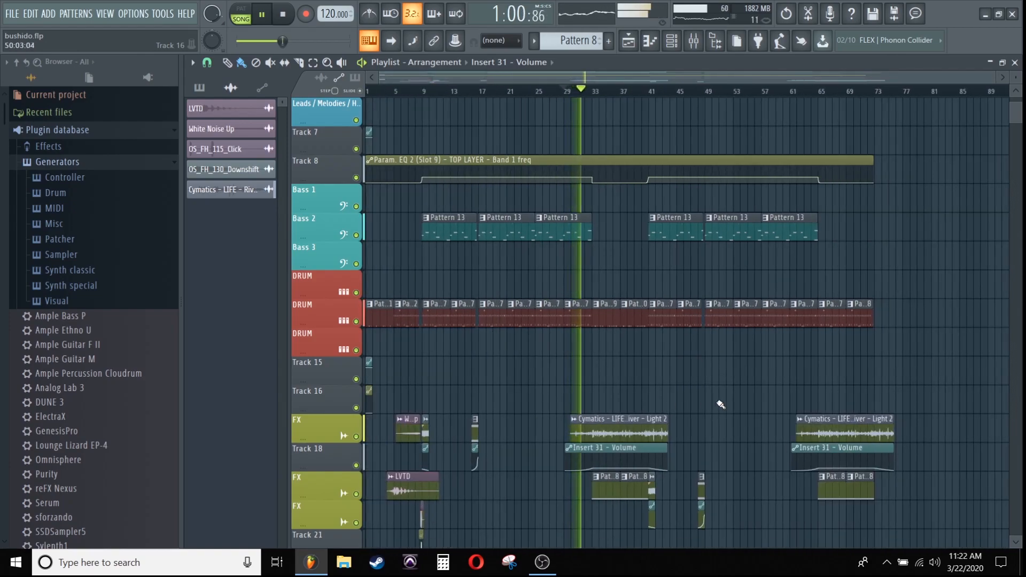
scroll(715, 403, up, 1)
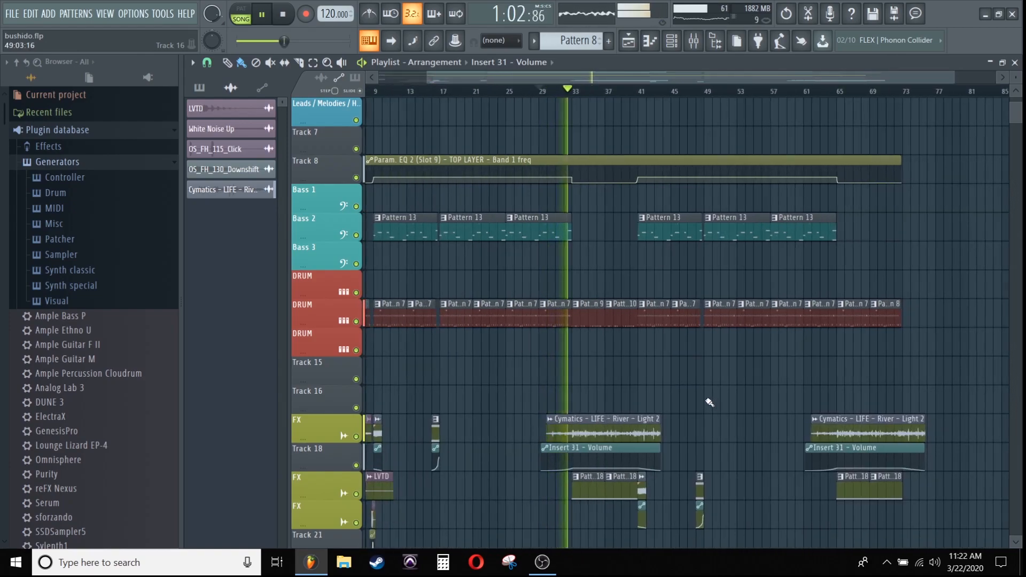
drag(1012, 77, 1017, 75)
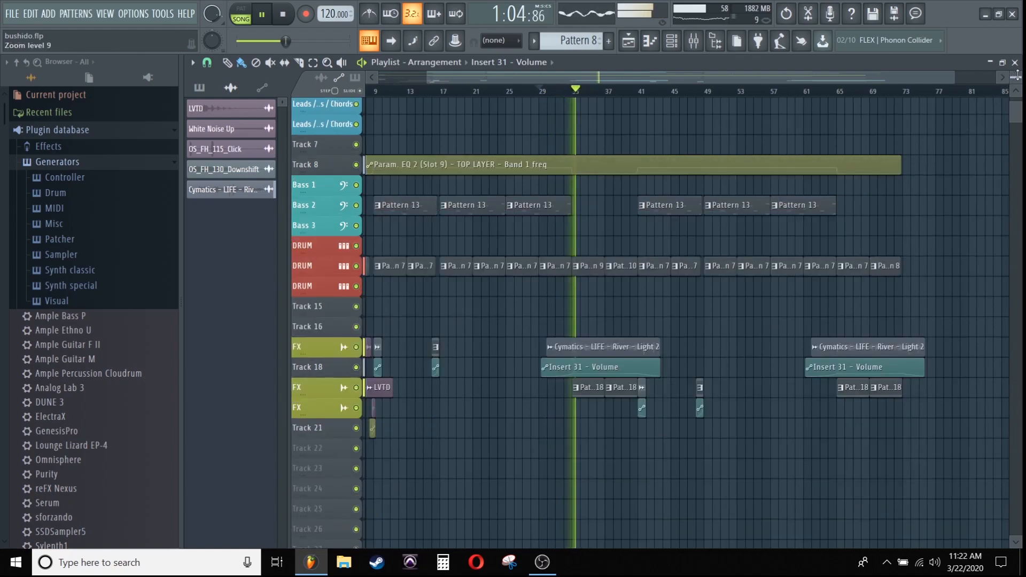
scroll(588, 355, up, 5)
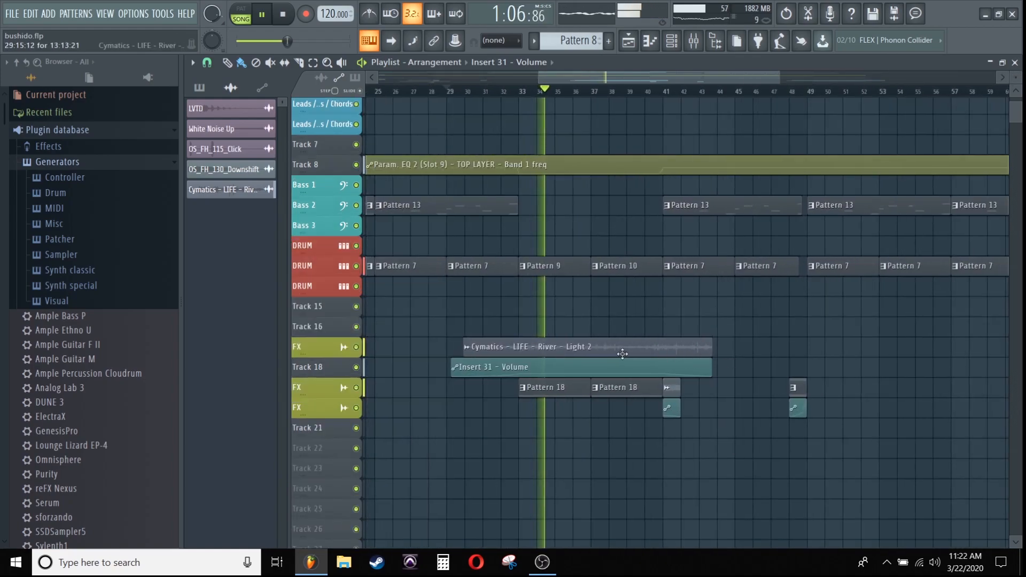
scroll(588, 337, up, 2)
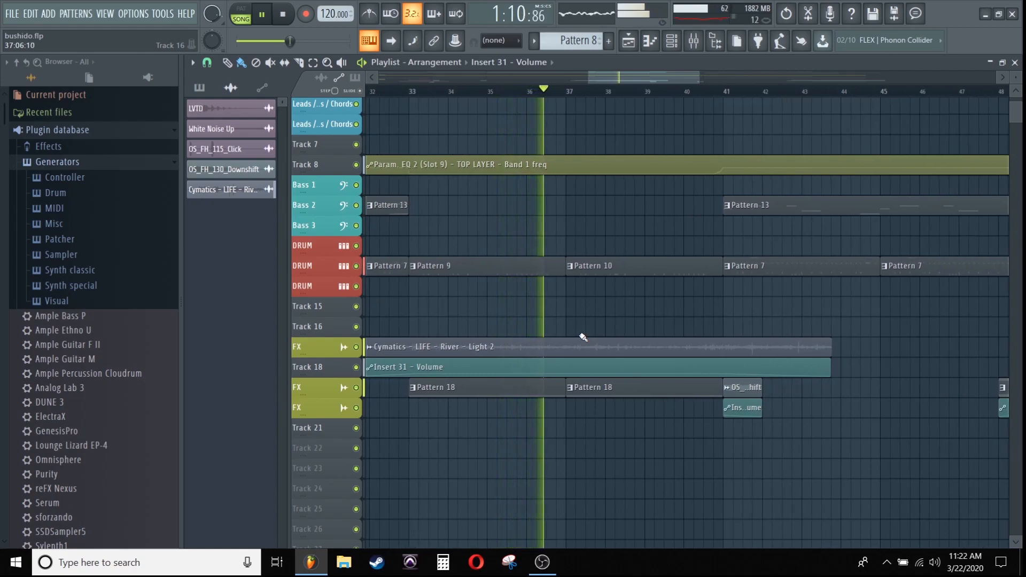
scroll(583, 331, up, 4)
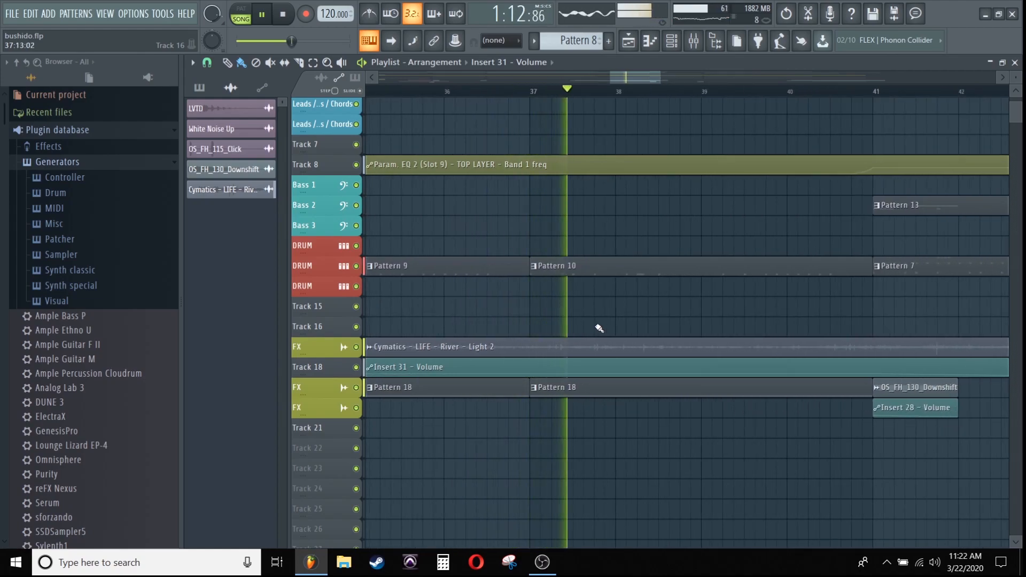
Continue auditioning the full arrangement through the bar 41 transition and Pattern 17 up to bar 49, and stop playback.
scroll(596, 327, up, 3)
scroll(641, 331, down, 2)
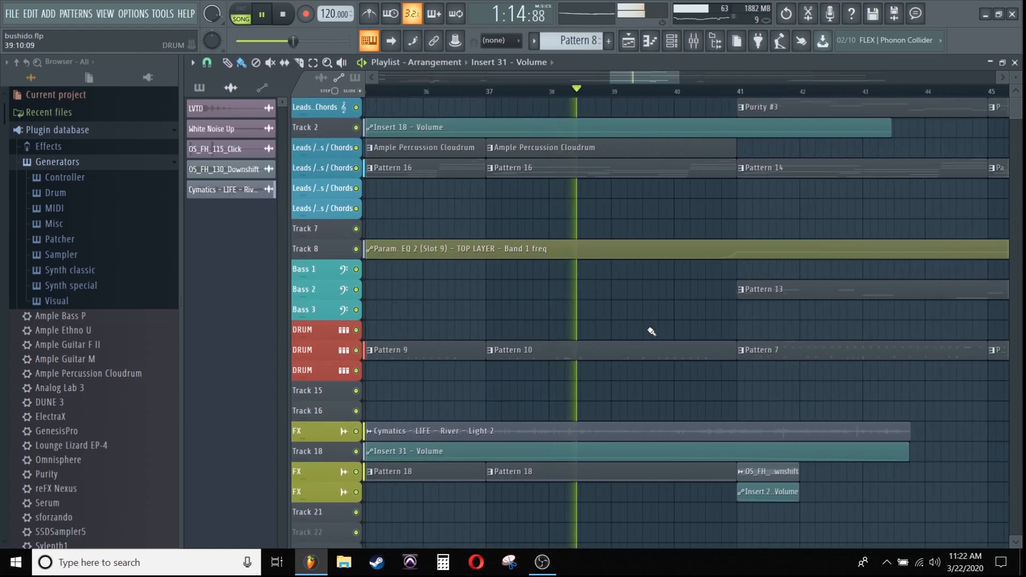
scroll(654, 332, down, 1)
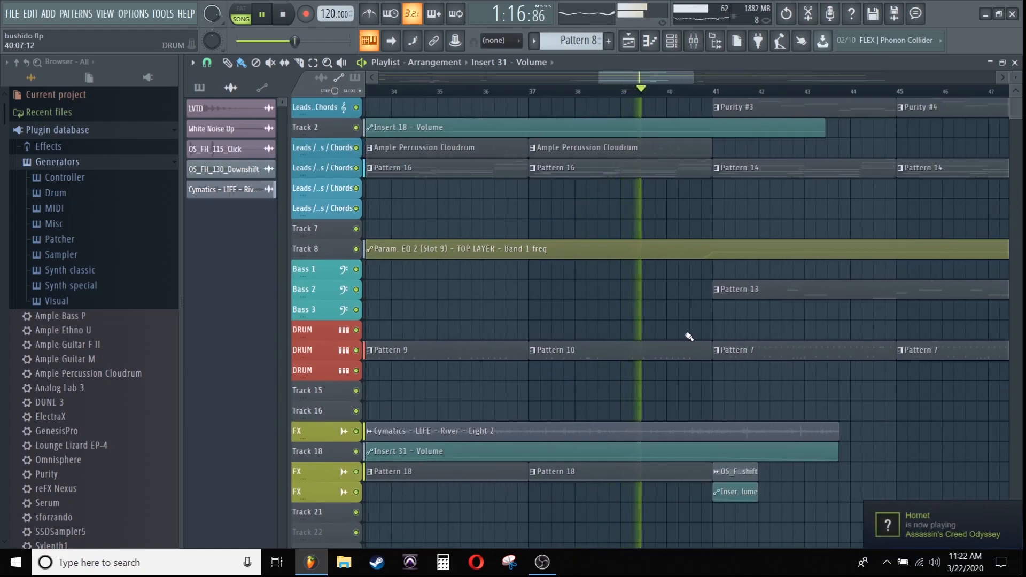
scroll(687, 335, up, 2)
scroll(687, 335, down, 3)
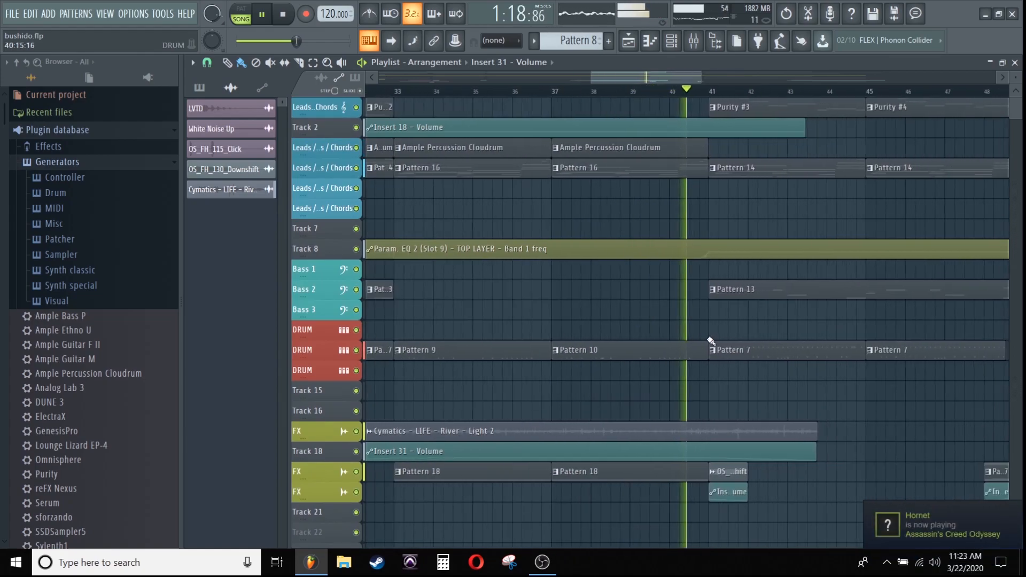
scroll(705, 341, up, 1)
scroll(721, 348, up, 2)
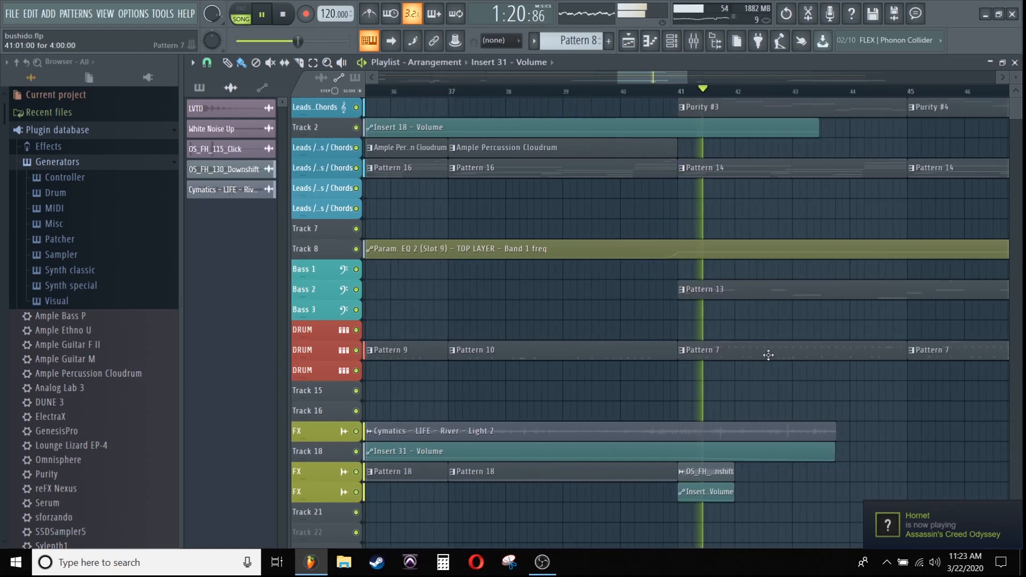
scroll(782, 352, down, 3)
scroll(802, 321, up, 2)
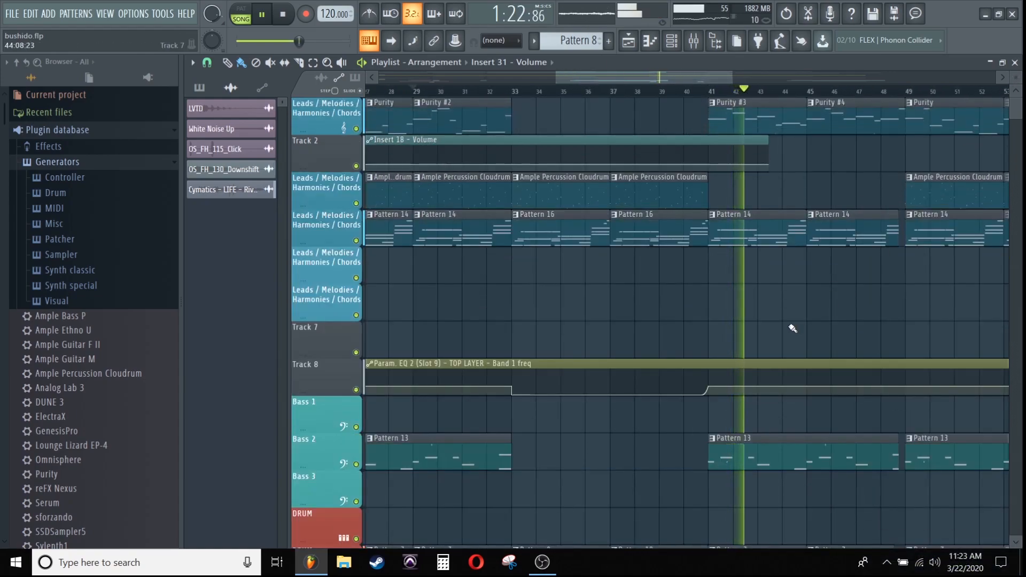
scroll(751, 322, down, 4)
scroll(769, 313, down, 5)
scroll(721, 336, up, 3)
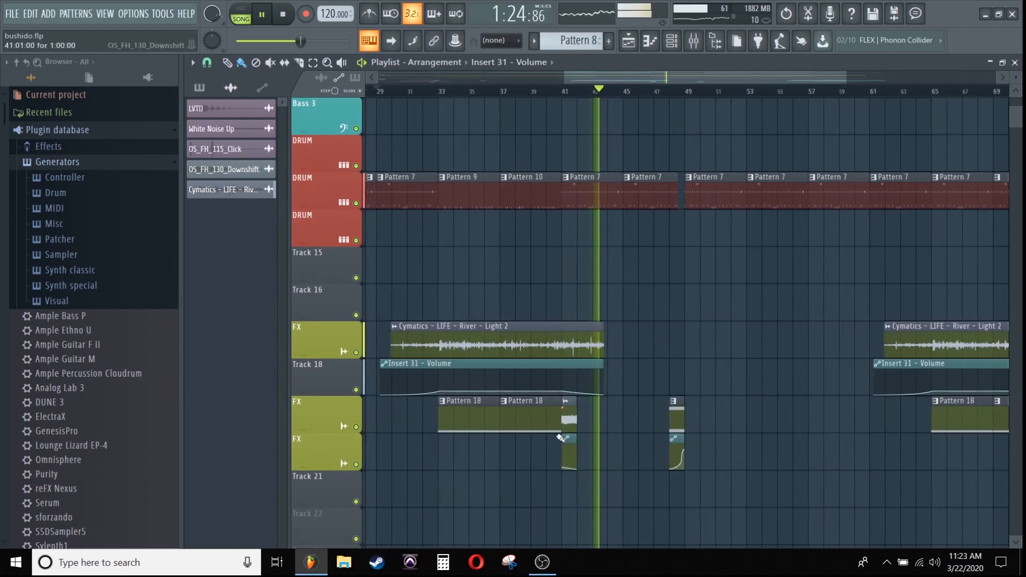
scroll(802, 394, down, 3)
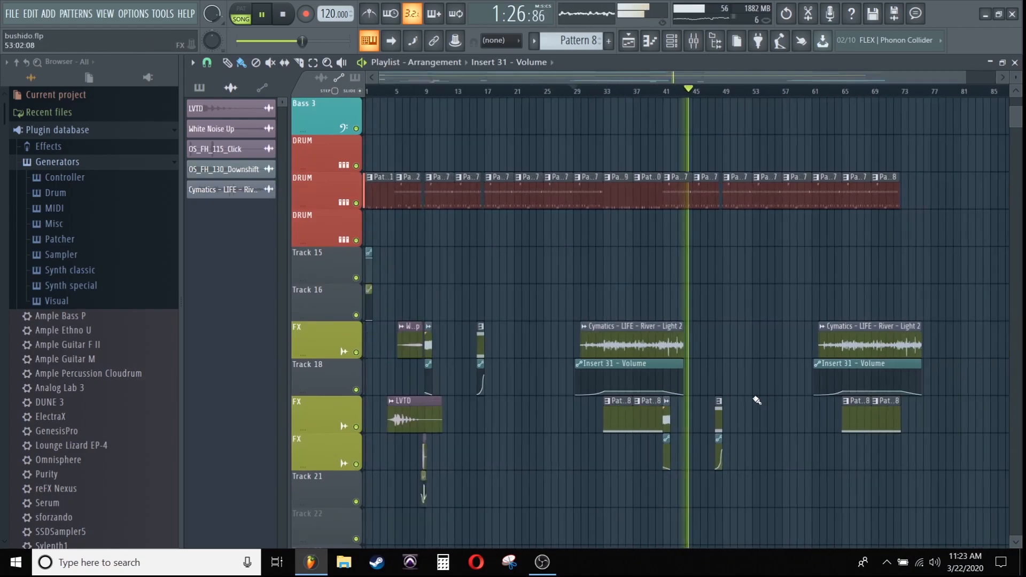
scroll(754, 369, up, 8)
key(space)
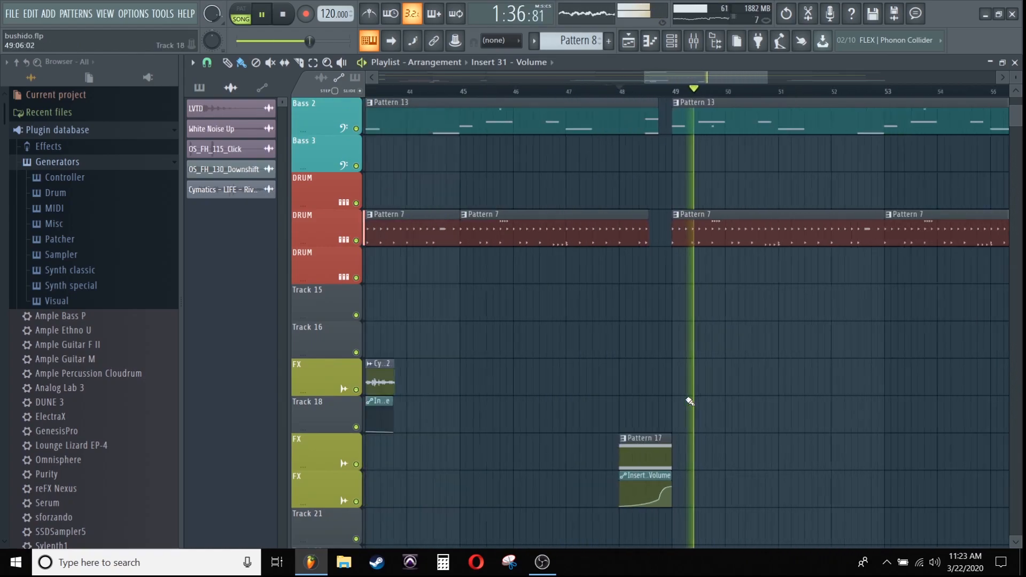
Play the mix from bar 48 while surveying the melodic, drum and FX tracks through the arrangement's ending, and stop playback.
scroll(693, 402, down, 6)
scroll(858, 435, up, 3)
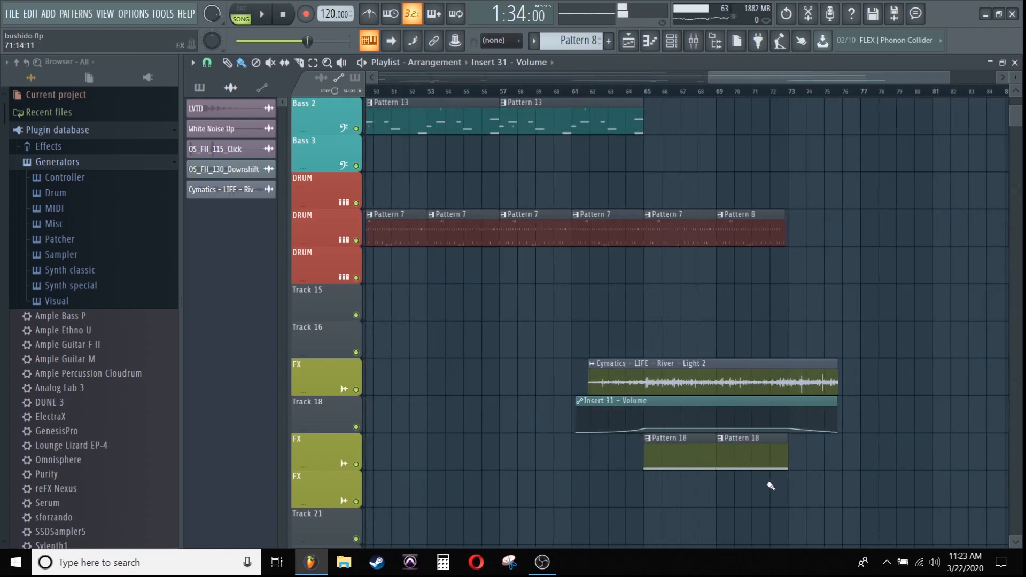
scroll(604, 430, down, 3)
scroll(566, 451, down, 2)
scroll(675, 403, up, 6)
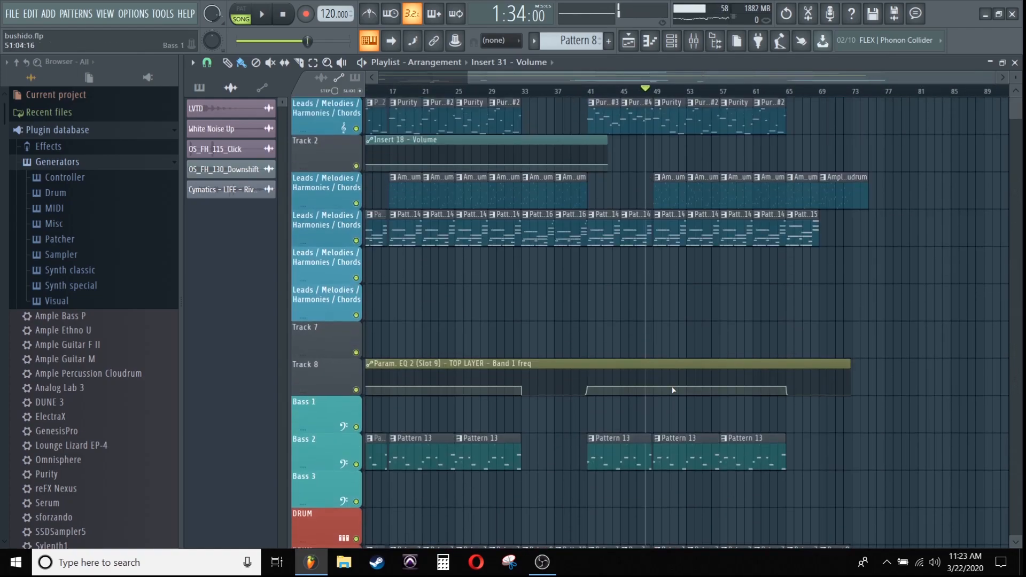
scroll(637, 221, up, 2)
key(space)
scroll(776, 305, up, 3)
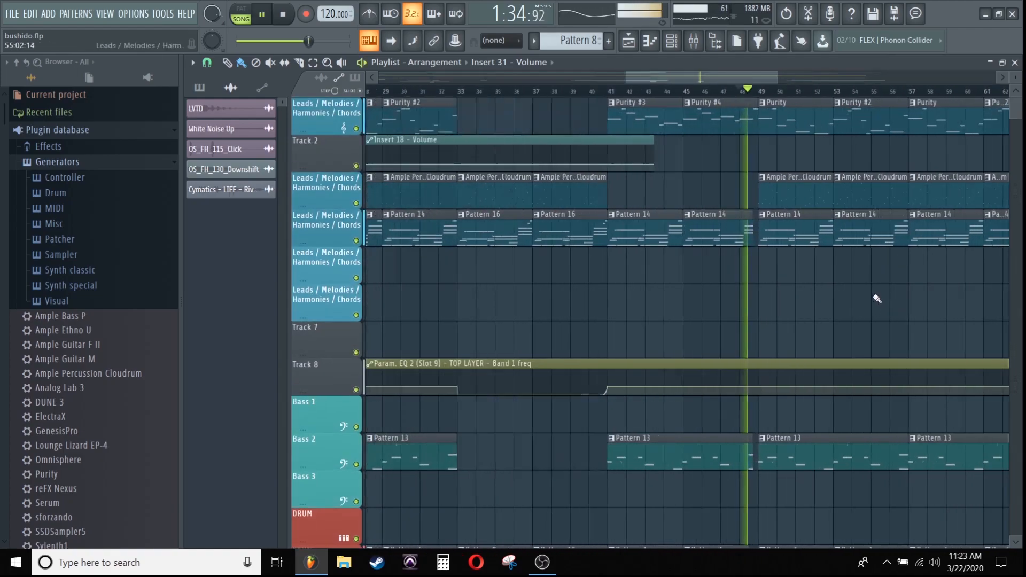
scroll(790, 305, down, 1)
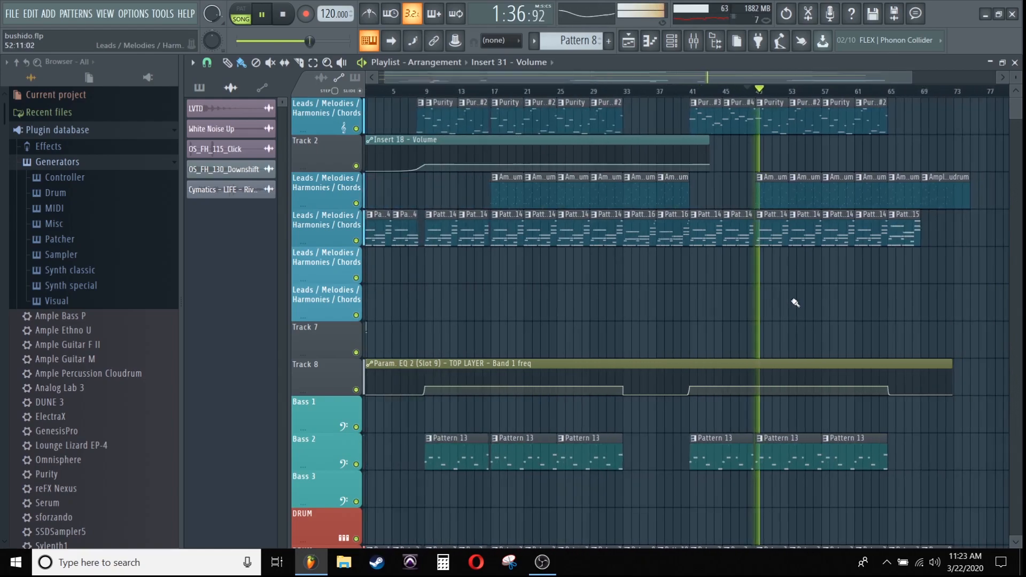
scroll(750, 316, down, 4)
scroll(876, 323, up, 7)
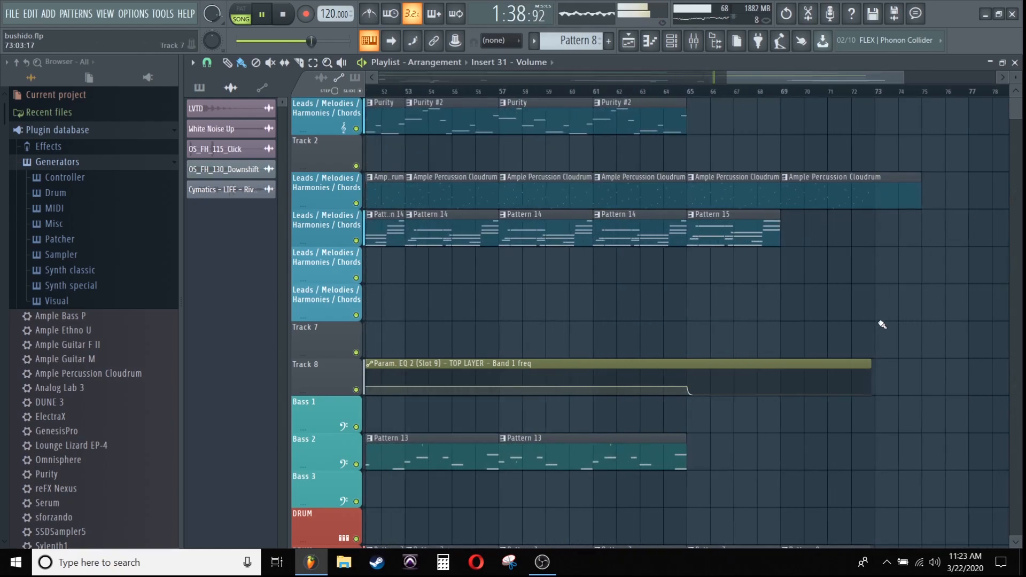
scroll(688, 249, down, 5)
scroll(687, 274, down, 3)
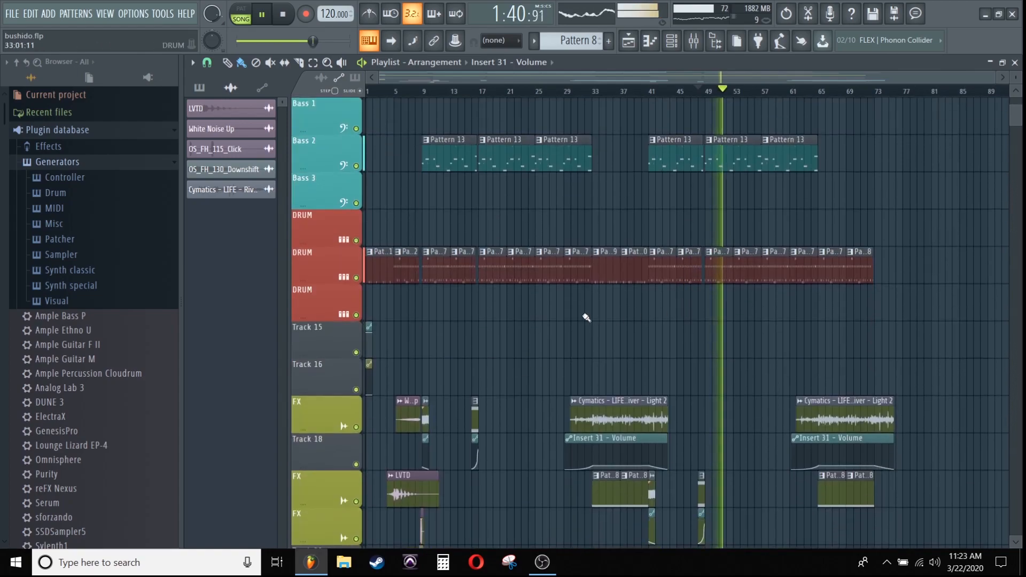
scroll(691, 287, down, 1)
scroll(555, 230, down, 5)
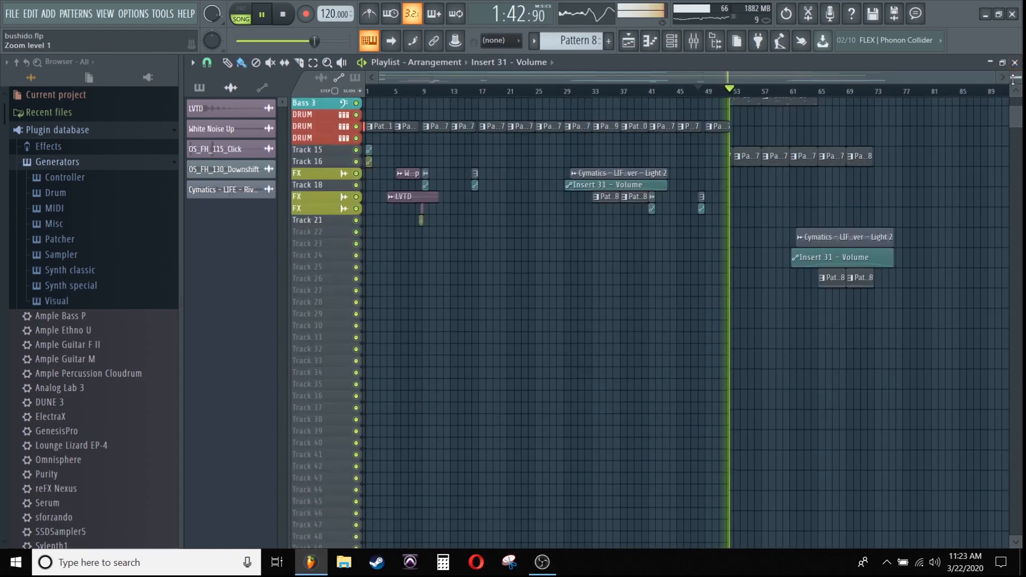
key(space)
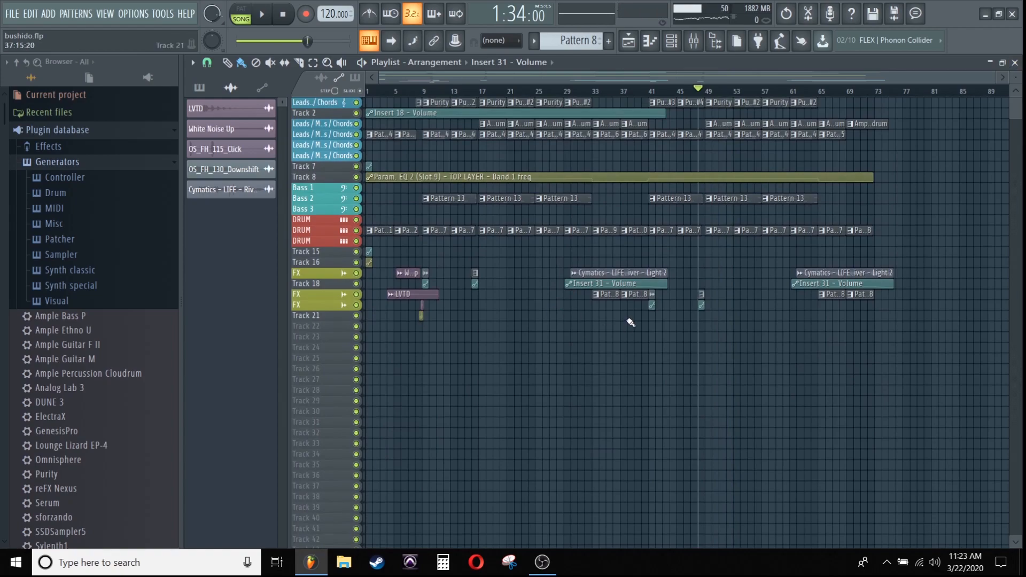
Collapse the plugin database in the browser and open the !! 7. Melodic folder inside !! G2KS.
click(74, 131)
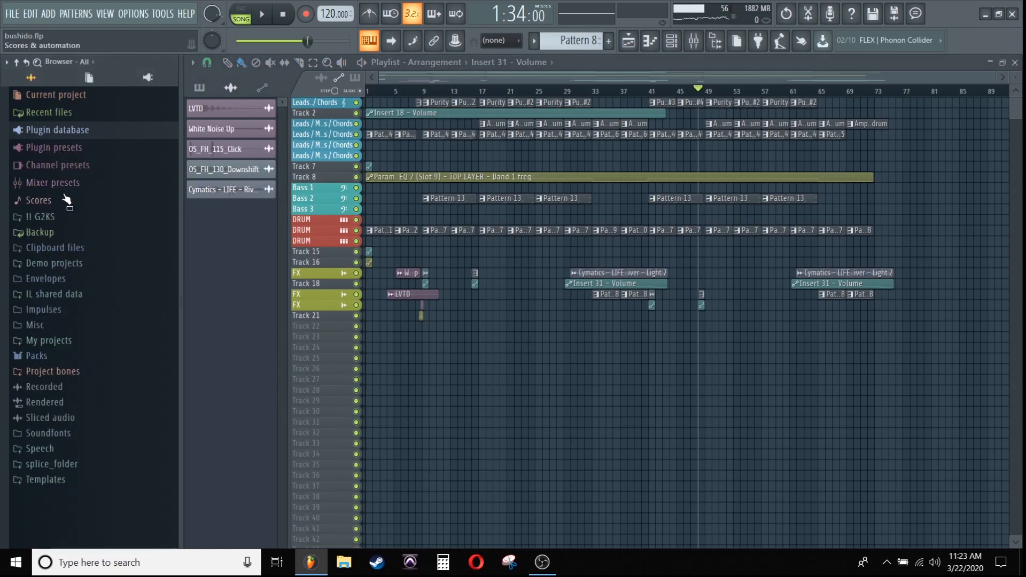
click(86, 218)
click(73, 358)
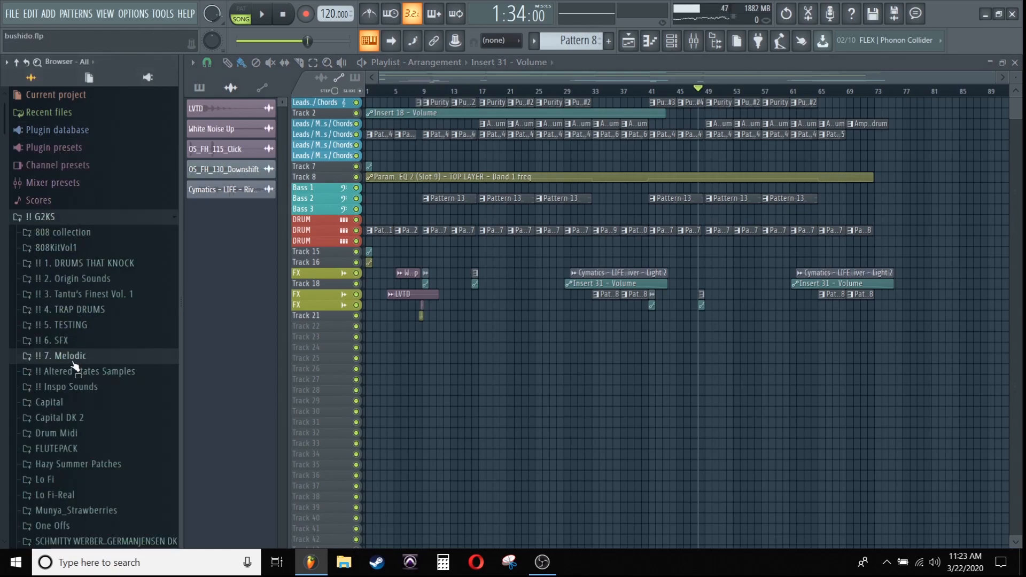
scroll(53, 353, down, 6)
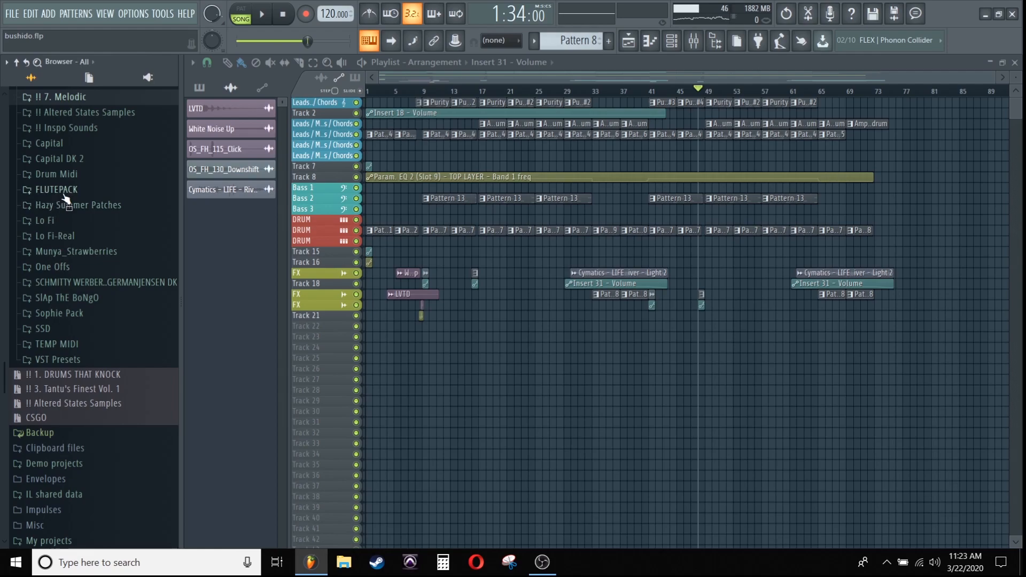
scroll(68, 162, up, 2)
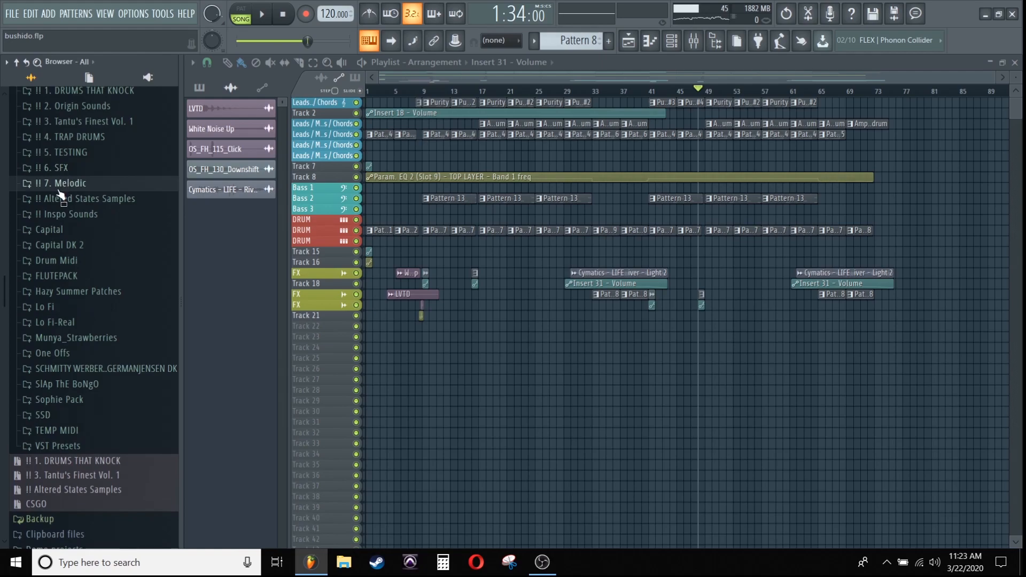
click(59, 187)
Open the FLUME LOOPS folder and preview the Sound 2 (96bpm) loop.
click(70, 279)
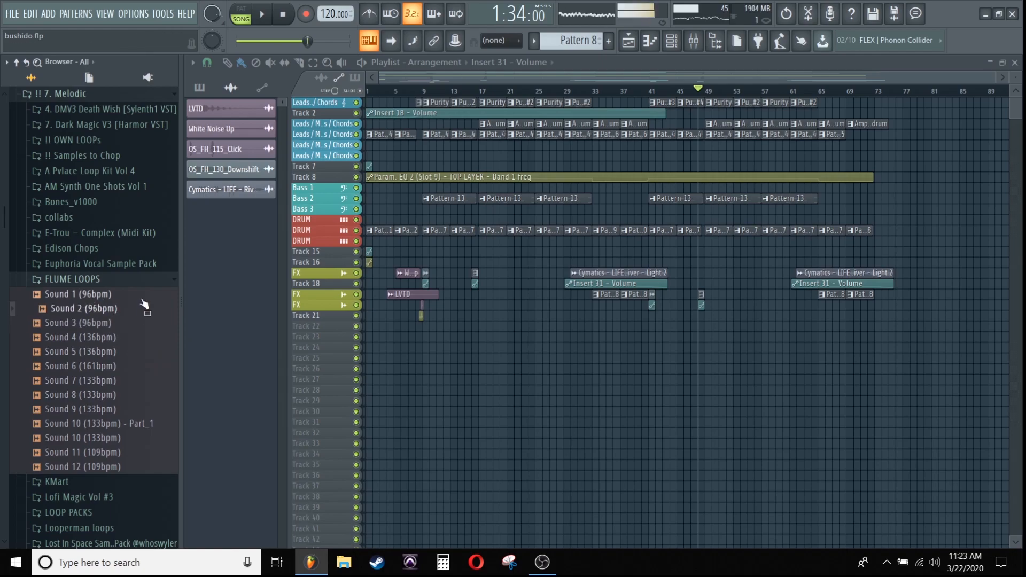
key(space)
key(space)
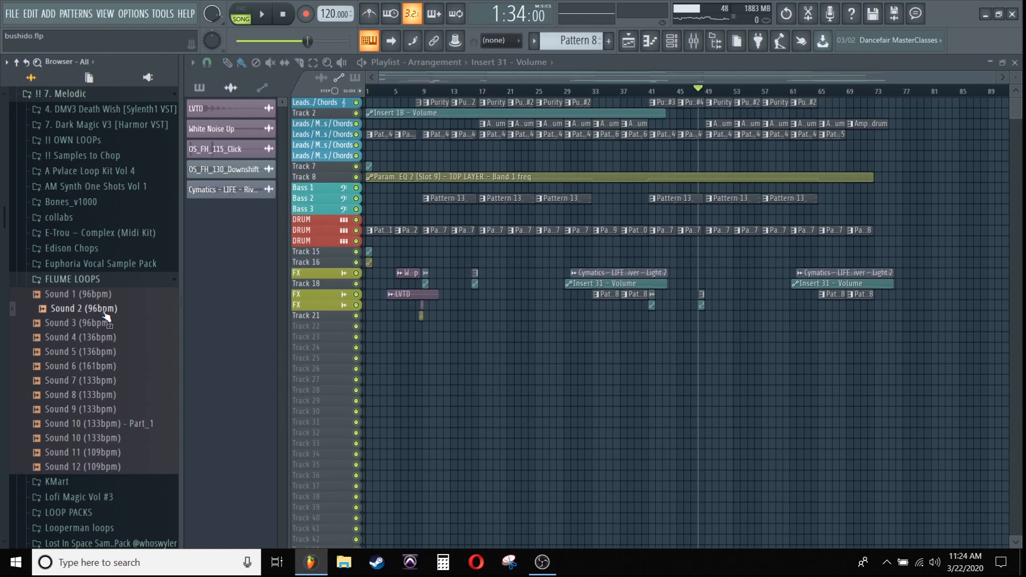
Check the mixer and channel rack, and return to the playlist.
click(694, 41)
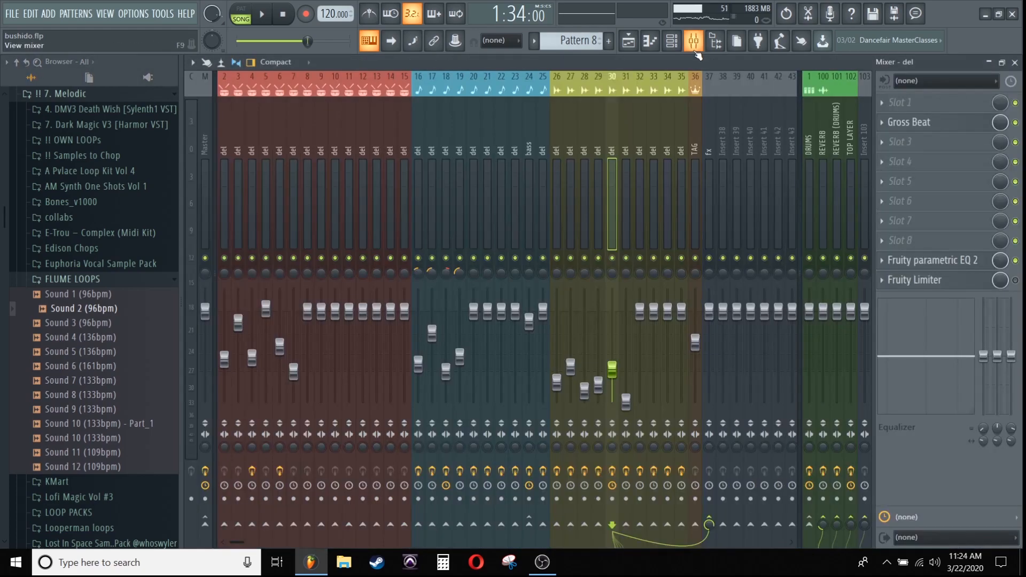
click(628, 41)
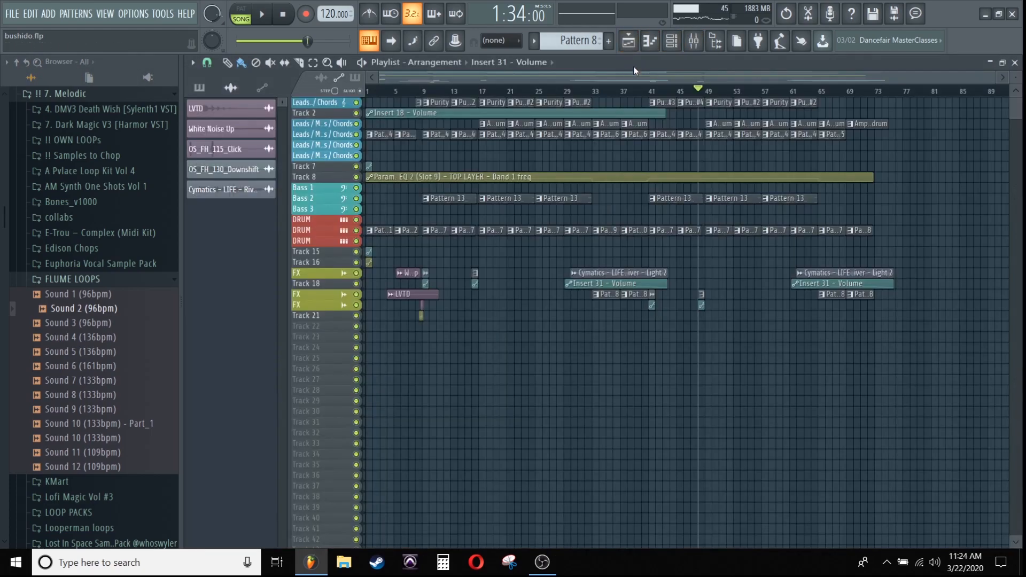
click(672, 41)
click(671, 42)
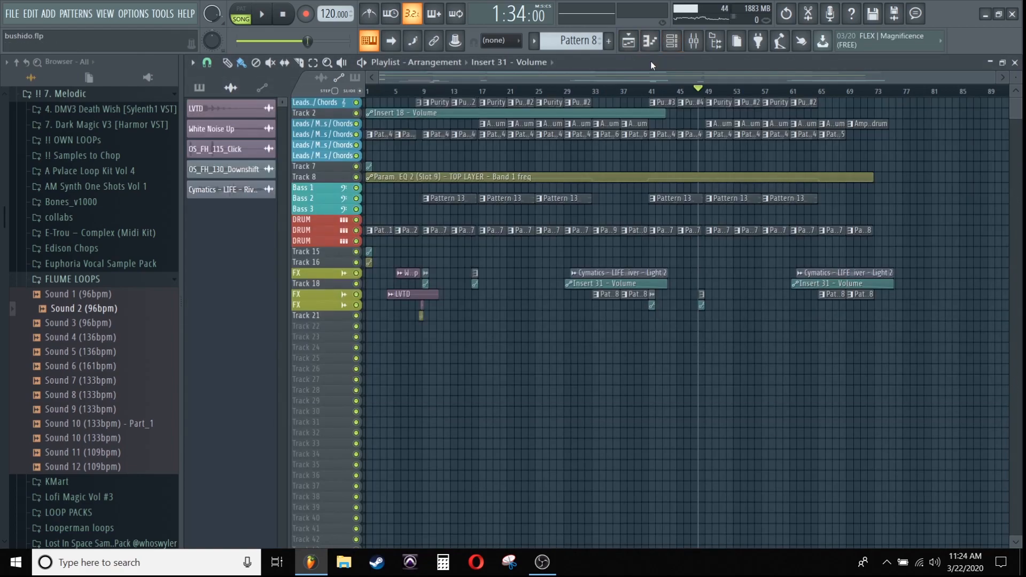
click(629, 42)
click(628, 43)
click(671, 41)
click(629, 43)
Enlarge the playlist track rows and reset the song position to the start.
drag(1014, 78, 1014, 83)
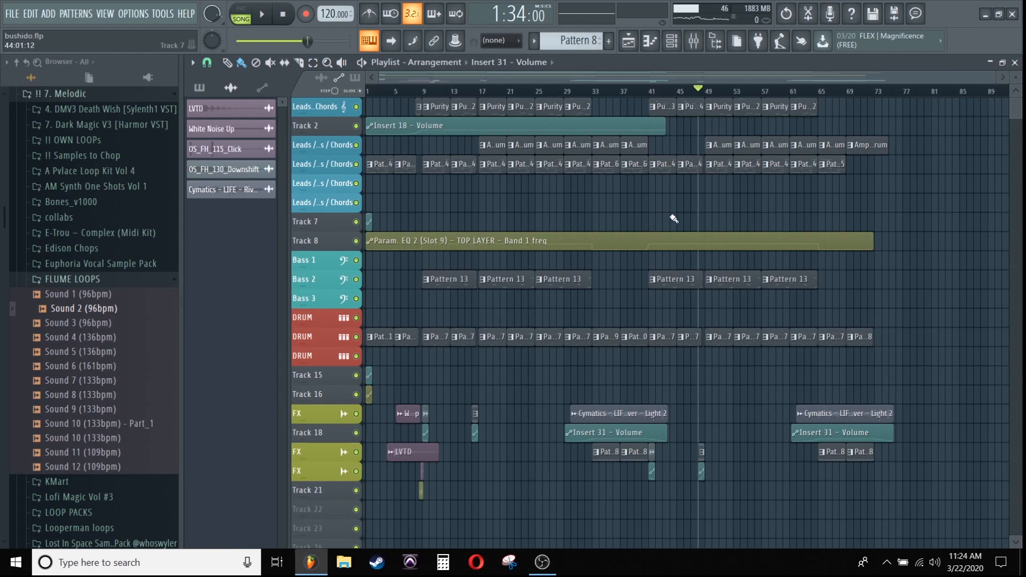
click(283, 15)
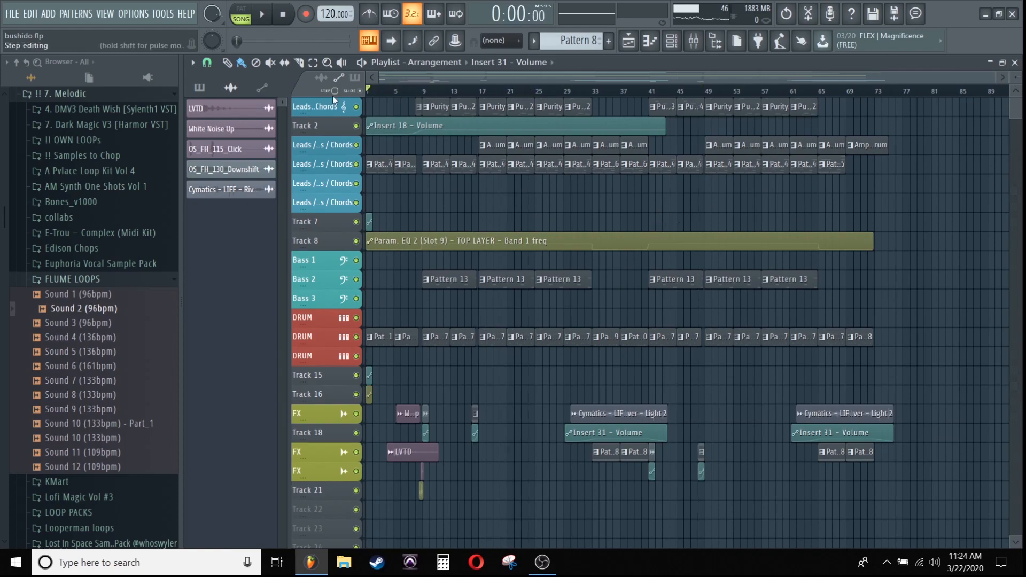